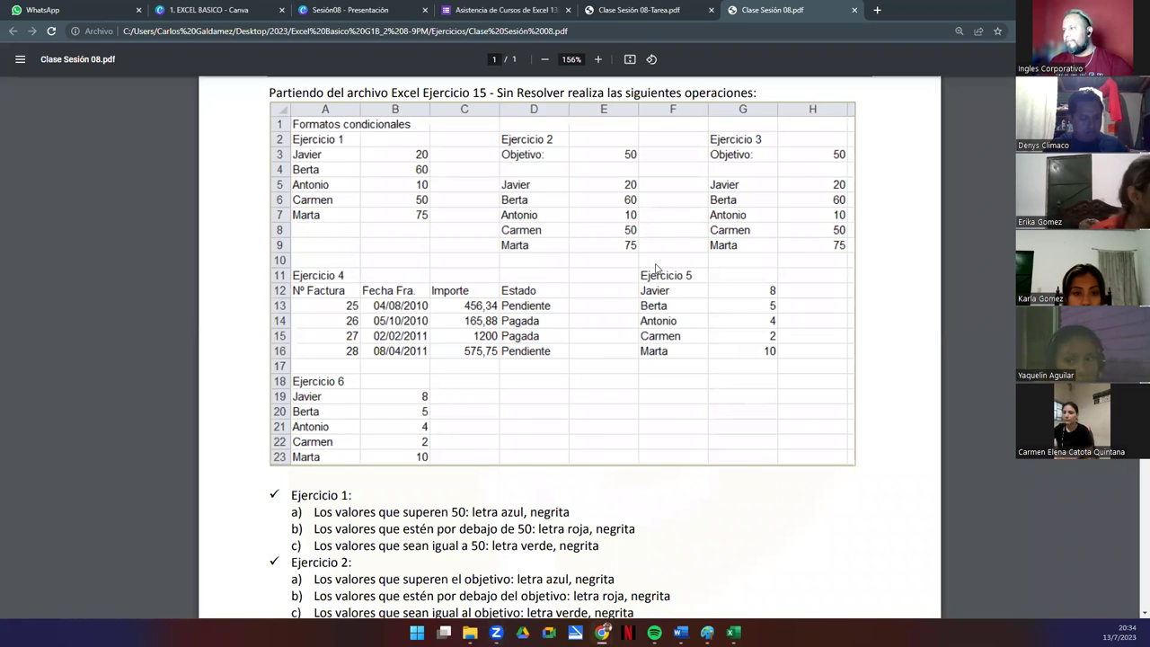
Display the Clase Sesión 08 PDF in full screen at page width, showing the exercise tables.
{"action": "key", "text": "F11"}
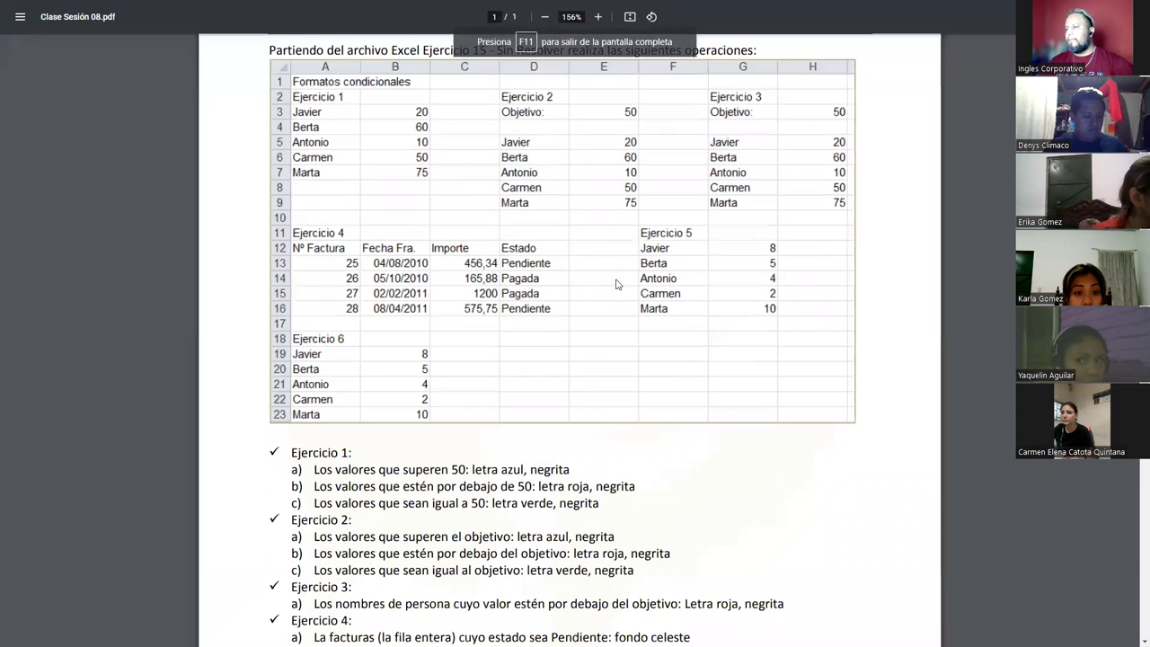
{"action": "scroll", "coordinate": [616, 284], "scroll_direction": "up", "scroll_amount": 2}
{"action": "left_click", "coordinate": [630, 22]}
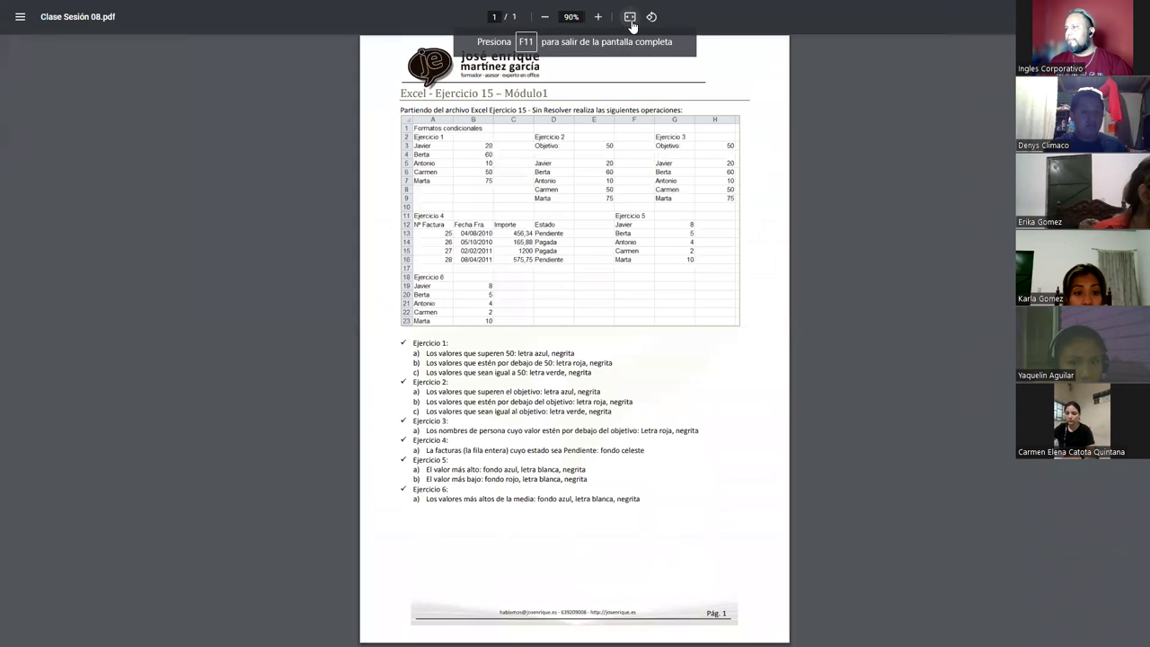
{"action": "left_click", "coordinate": [631, 20]}
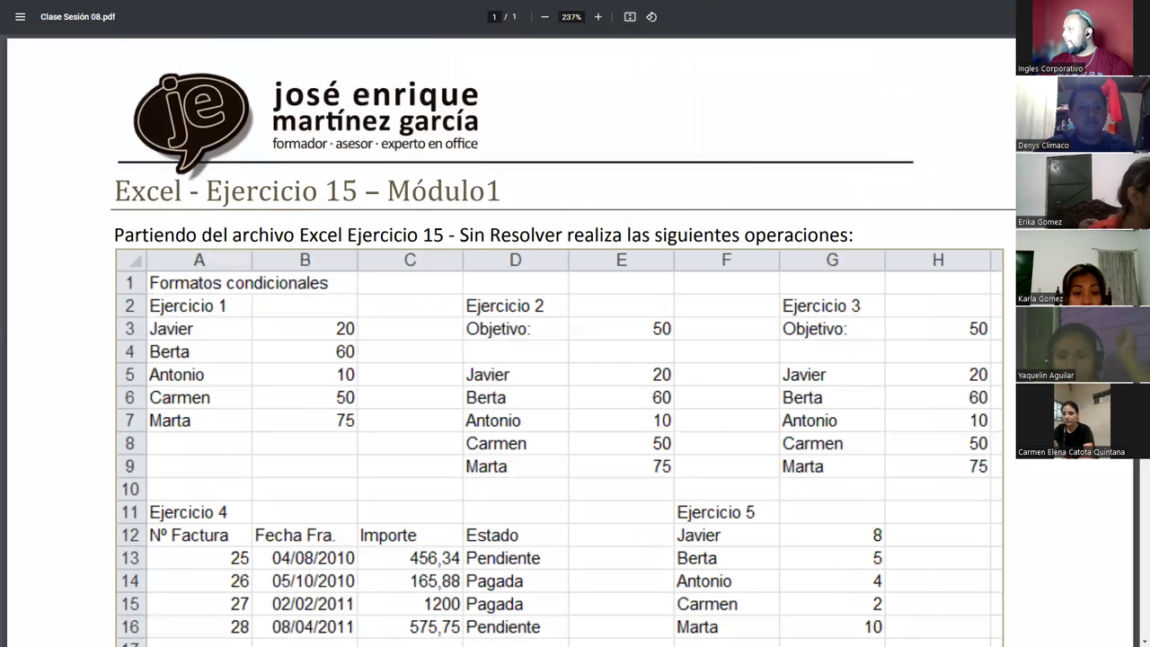
{"action": "scroll", "coordinate": [556, 341], "scroll_direction": "down", "scroll_amount": 4}
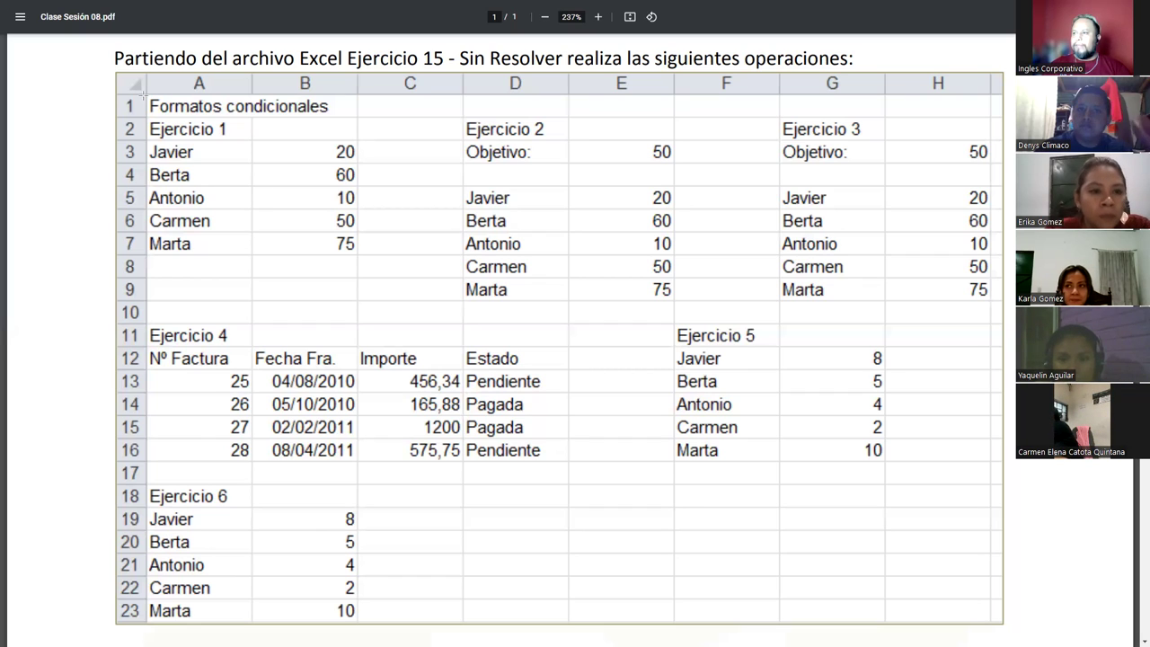
Outline each of the six exercise tables, Ejercicio 1 to Ejercicio 6, with a red rectangle.
{"action": "mouse_move", "coordinate": [144, 94]}
{"action": "left_mouse_down"}
{"action": "mouse_move", "coordinate": [378, 246]}
{"action": "mouse_move", "coordinate": [379, 265]}
{"action": "left_mouse_up"}
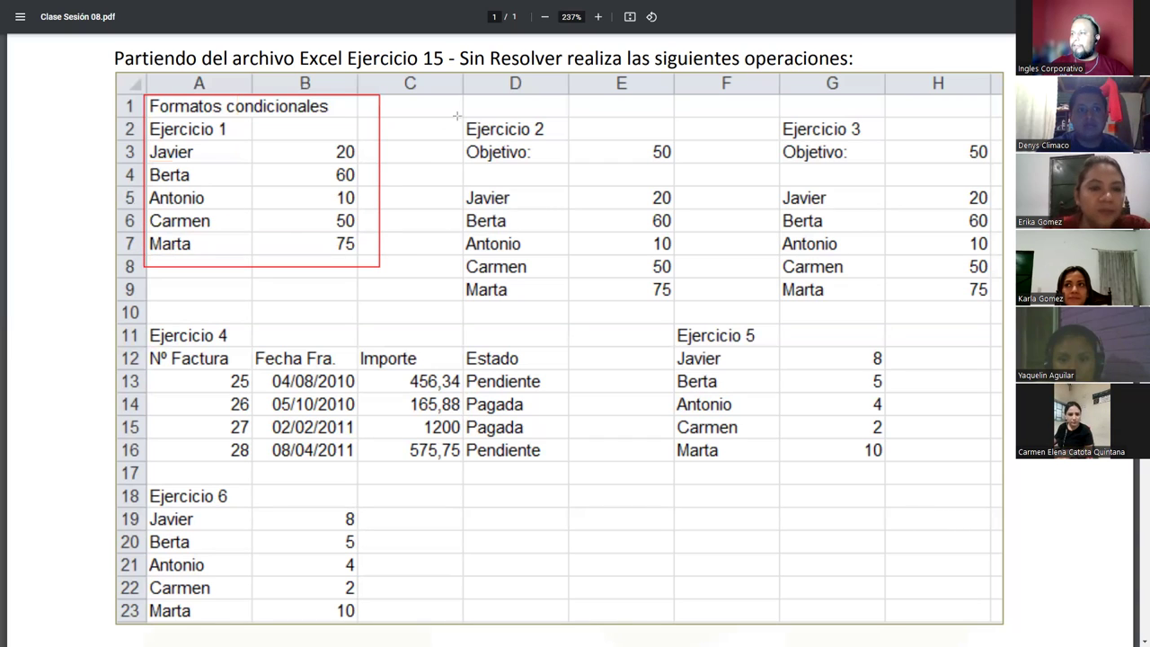
{"action": "mouse_move", "coordinate": [458, 110]}
{"action": "left_mouse_down"}
{"action": "mouse_move", "coordinate": [673, 307]}
{"action": "mouse_move", "coordinate": [684, 302]}
{"action": "left_mouse_up"}
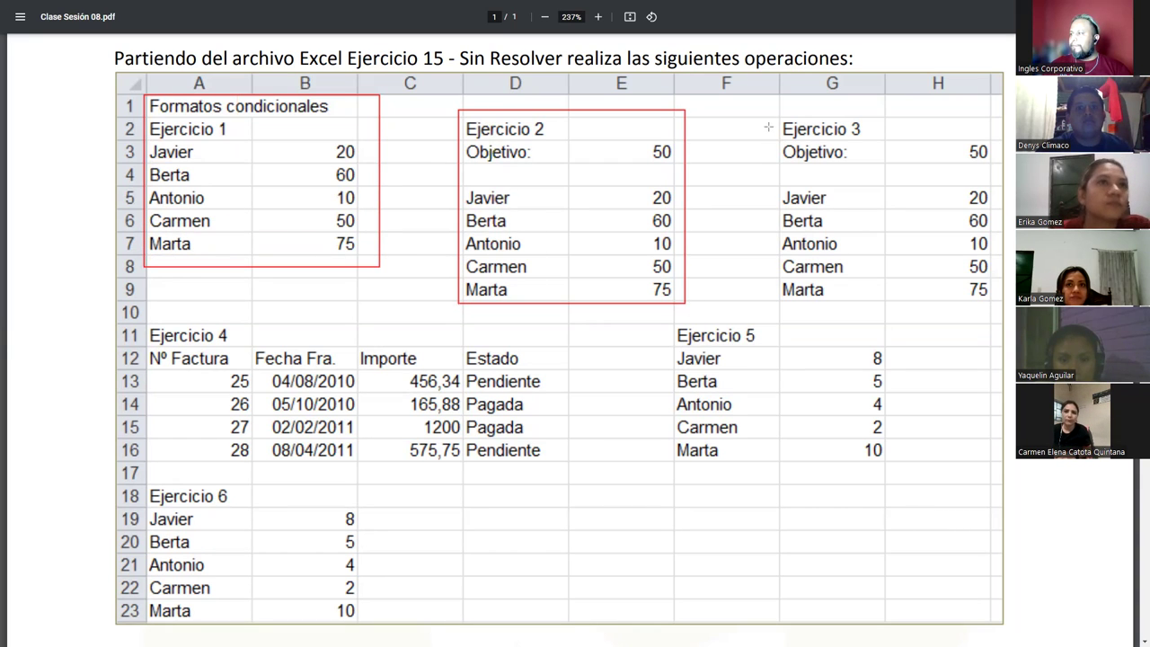
{"action": "mouse_move", "coordinate": [771, 114]}
{"action": "left_mouse_down"}
{"action": "mouse_move", "coordinate": [857, 234]}
{"action": "mouse_move", "coordinate": [943, 299]}
{"action": "mouse_move", "coordinate": [992, 302]}
{"action": "left_mouse_up"}
{"action": "left_click_drag", "start_coordinate": [666, 322], "coordinate": [904, 479]}
{"action": "mouse_move", "coordinate": [560, 464]}
{"action": "left_mouse_down"}
{"action": "mouse_move", "coordinate": [298, 312]}
{"action": "mouse_move", "coordinate": [142, 316]}
{"action": "left_mouse_up"}
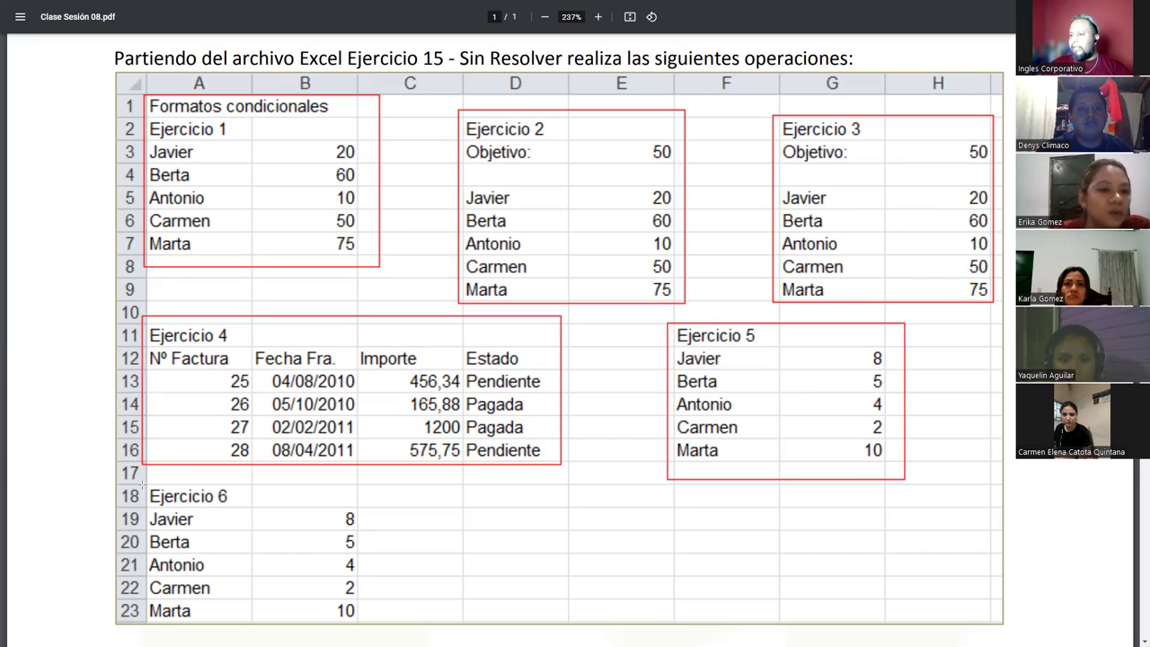
{"action": "mouse_move", "coordinate": [142, 484]}
{"action": "left_mouse_down"}
{"action": "mouse_move", "coordinate": [328, 565]}
{"action": "mouse_move", "coordinate": [368, 618]}
{"action": "left_mouse_up"}
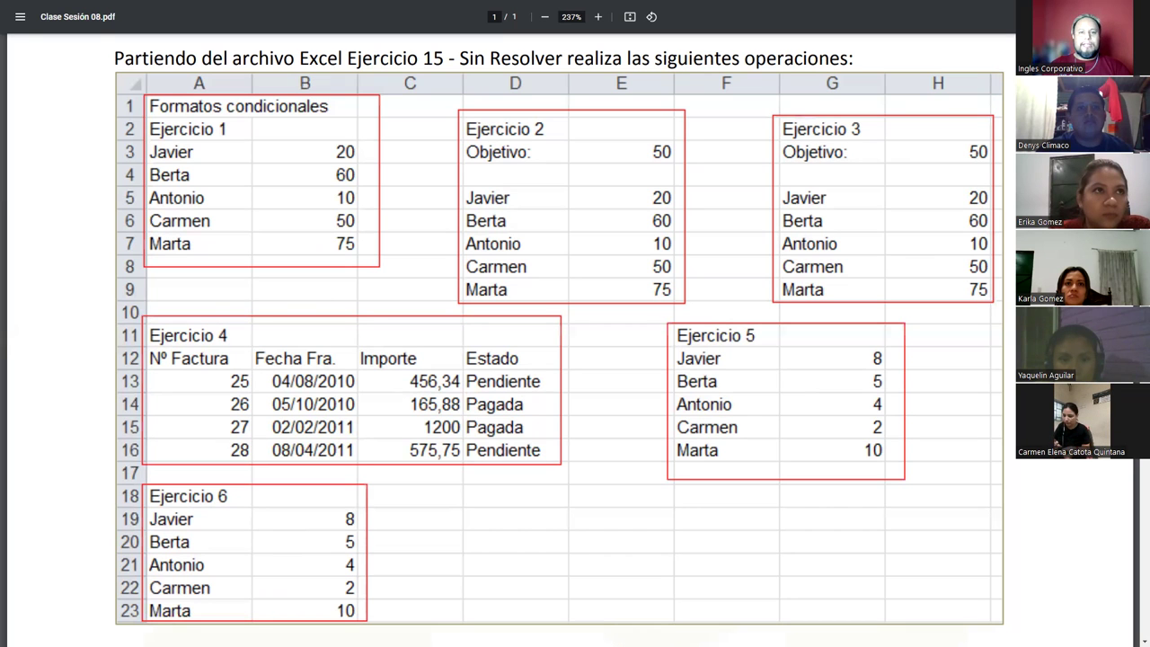
Examine the Ejercicio 1 formatting requirements in the PDF, highlighting the heading, the value 50 and the word negrita.
{"action": "scroll", "coordinate": [559, 359], "scroll_direction": "down", "scroll_amount": 5}
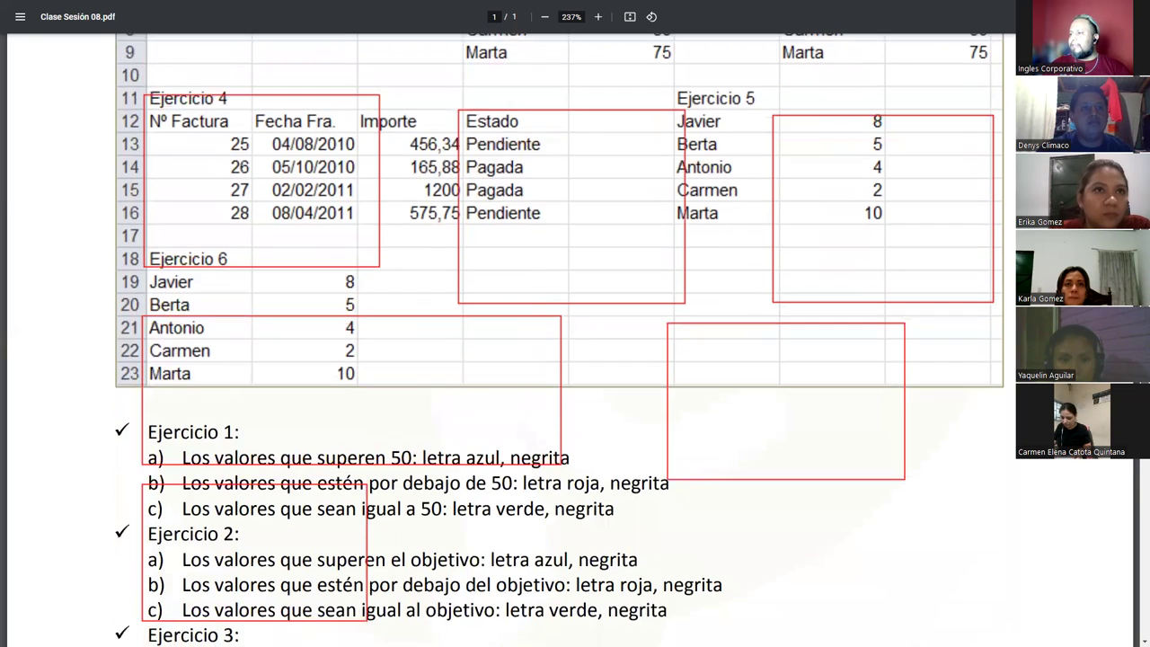
{"action": "scroll", "coordinate": [559, 360], "scroll_direction": "down", "scroll_amount": 2}
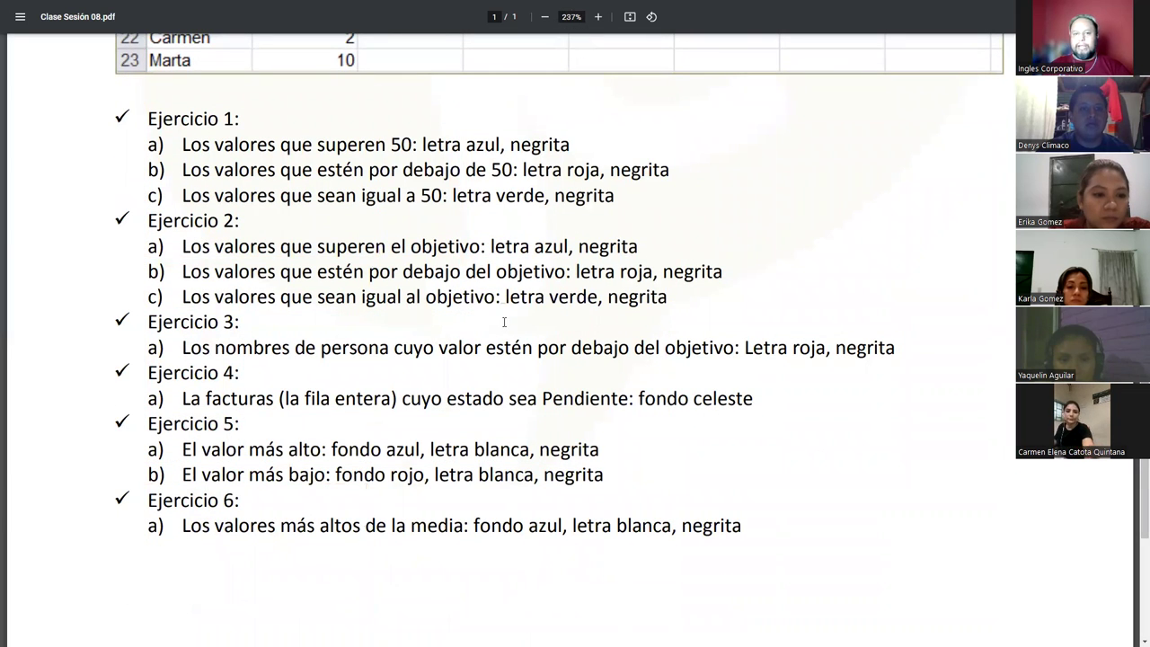
{"action": "left_click_drag", "start_coordinate": [143, 120], "coordinate": [241, 119]}
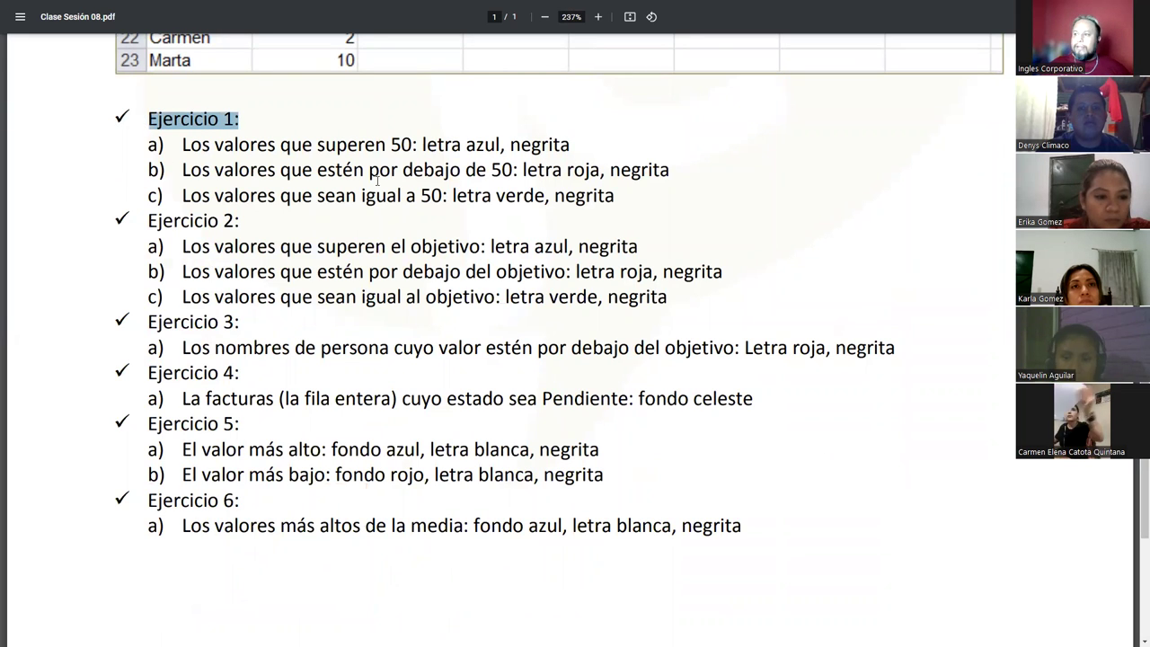
{"action": "double_click", "coordinate": [404, 145]}
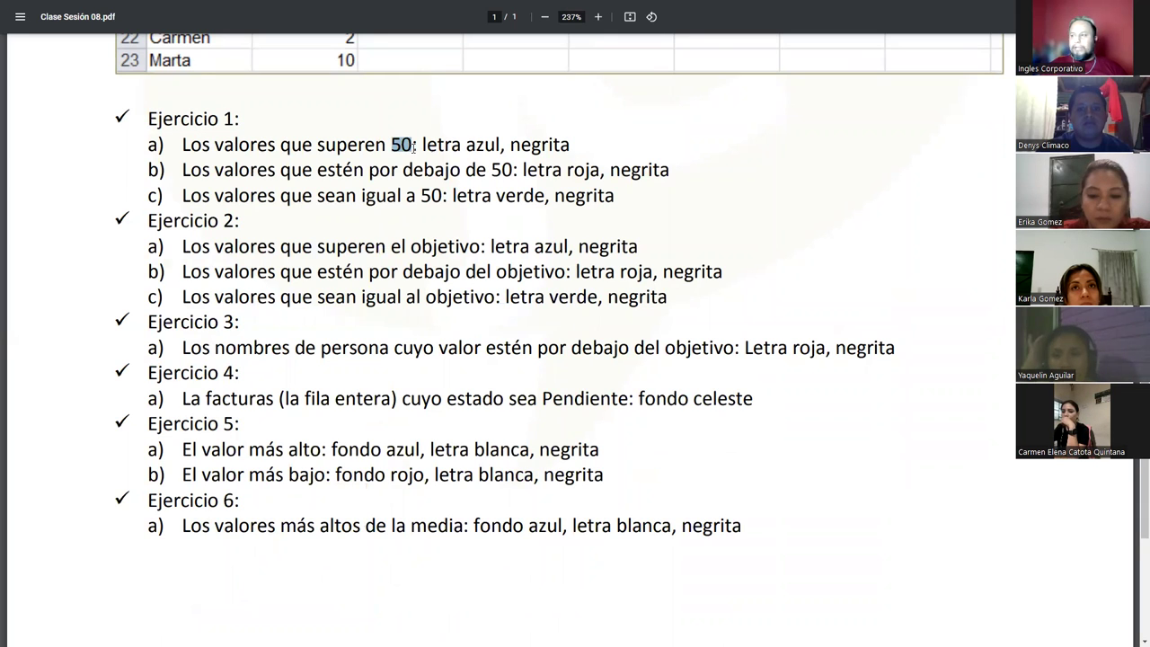
{"action": "left_click_drag", "start_coordinate": [414, 145], "coordinate": [584, 141]}
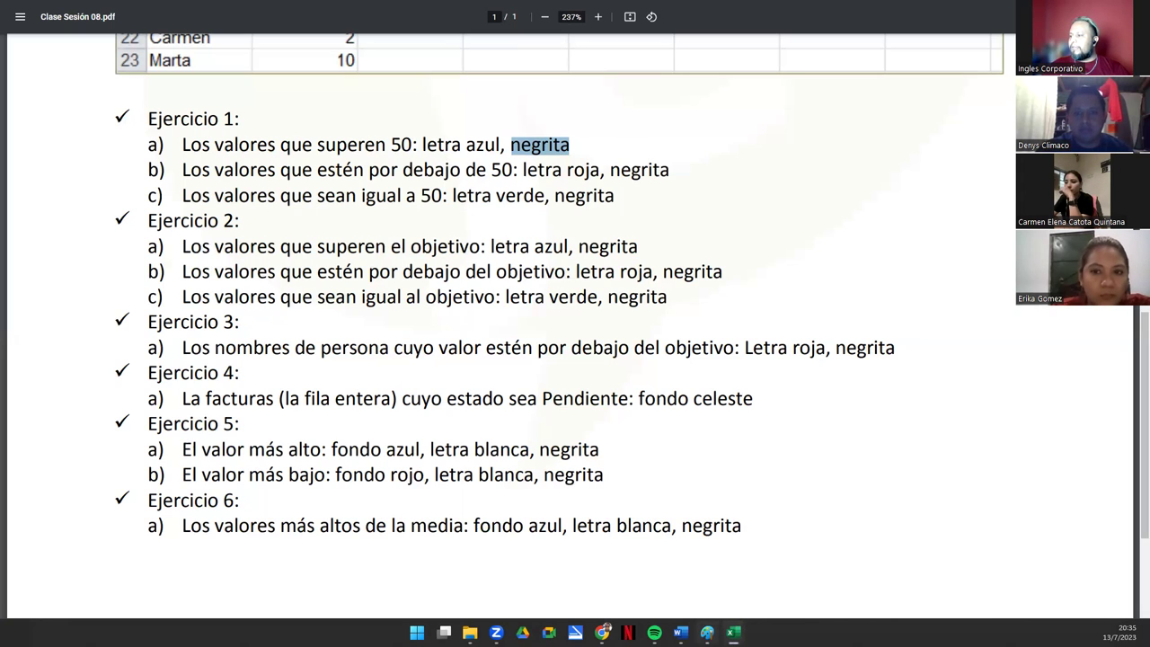
Try to open the Clase Sesión 08 workbook from the Ejercicios folder.
{"action": "mouse_move", "coordinate": [733, 633]}
{"action": "left_click", "coordinate": [469, 633]}
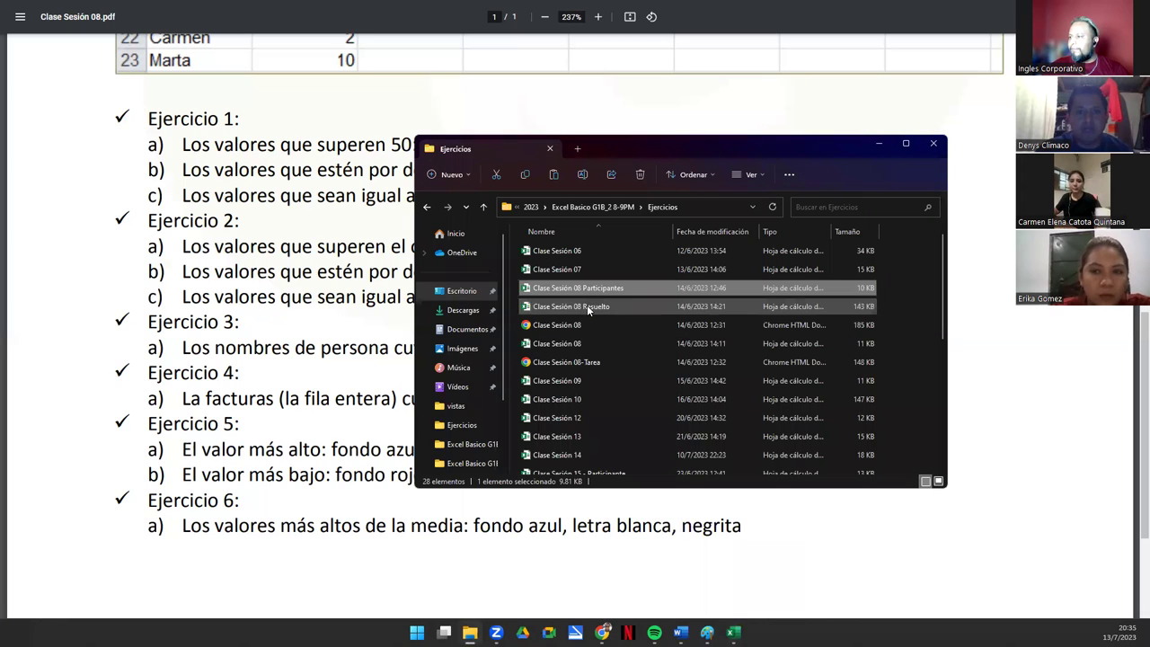
{"action": "double_click", "coordinate": [576, 343]}
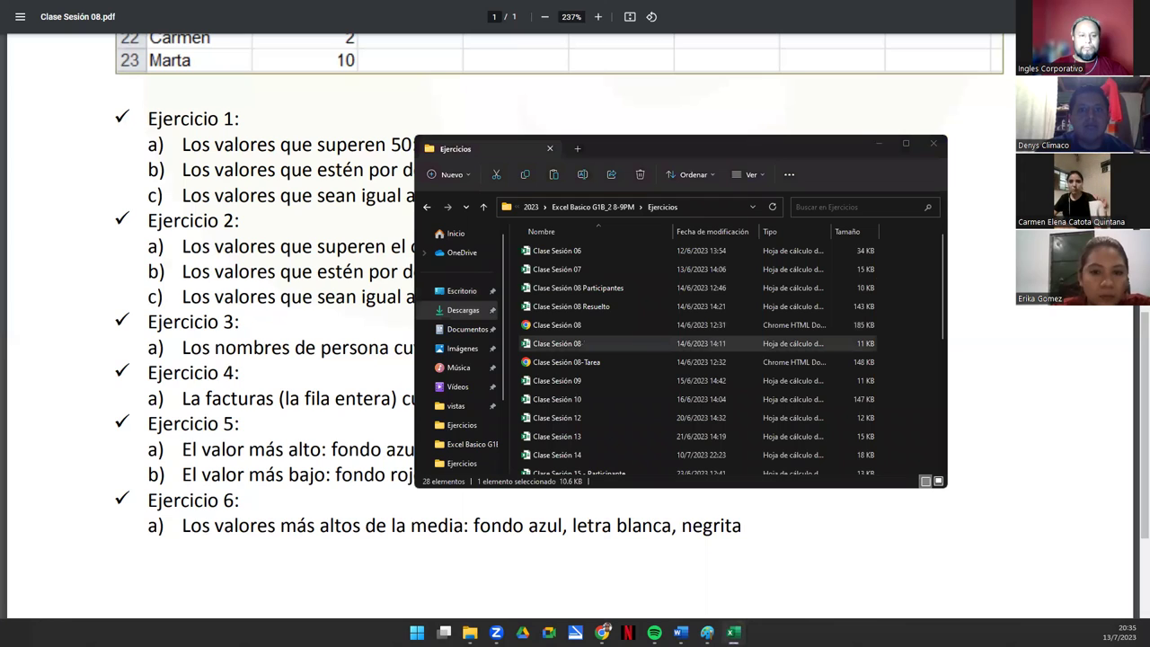
{"action": "left_click", "coordinate": [877, 145]}
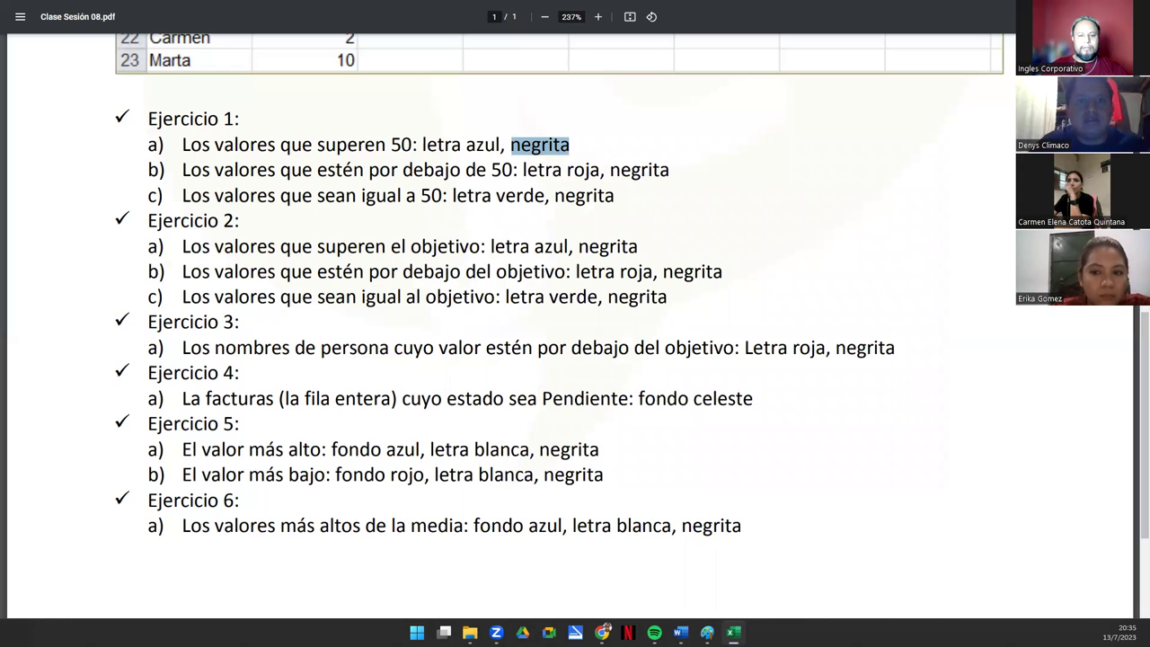
{"action": "left_click", "coordinate": [469, 633]}
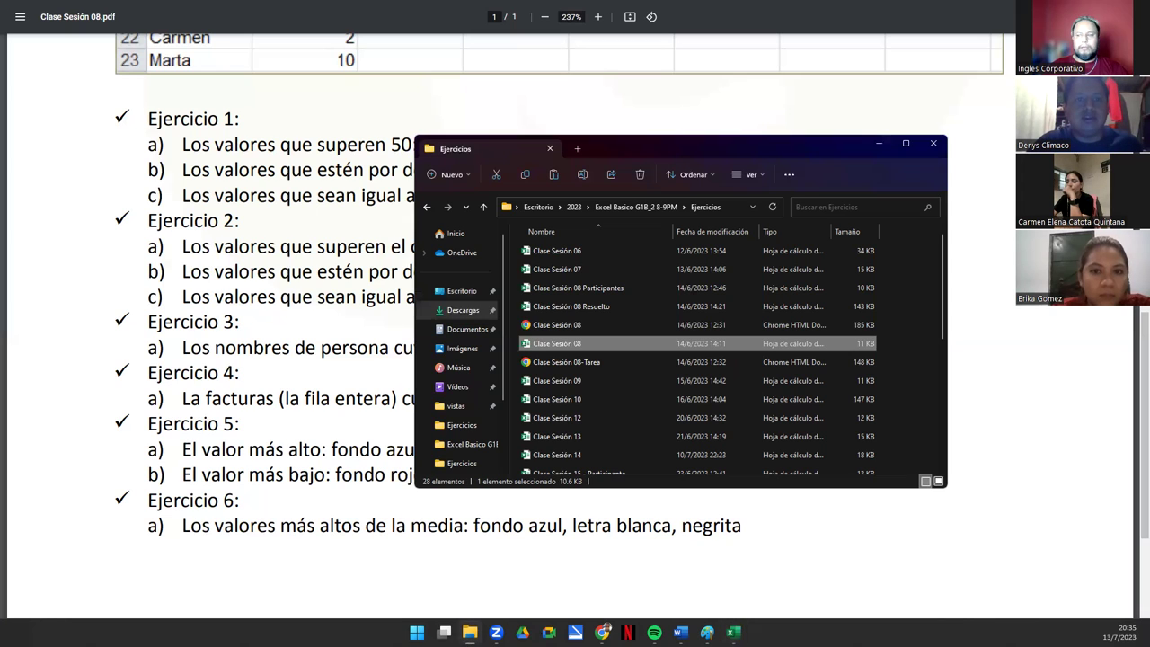
{"action": "double_click", "coordinate": [540, 349]}
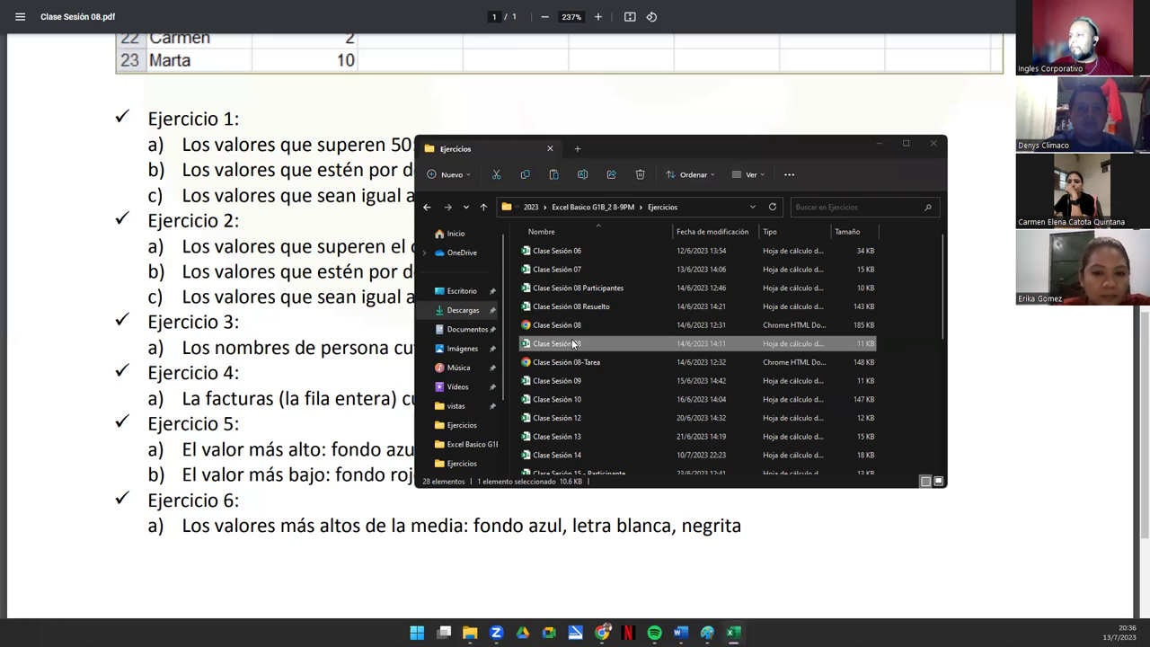
Open the Clase Sesión 08 Participantes workbook in Excel from the Ejercicios folder.
{"action": "left_click", "coordinate": [568, 289]}
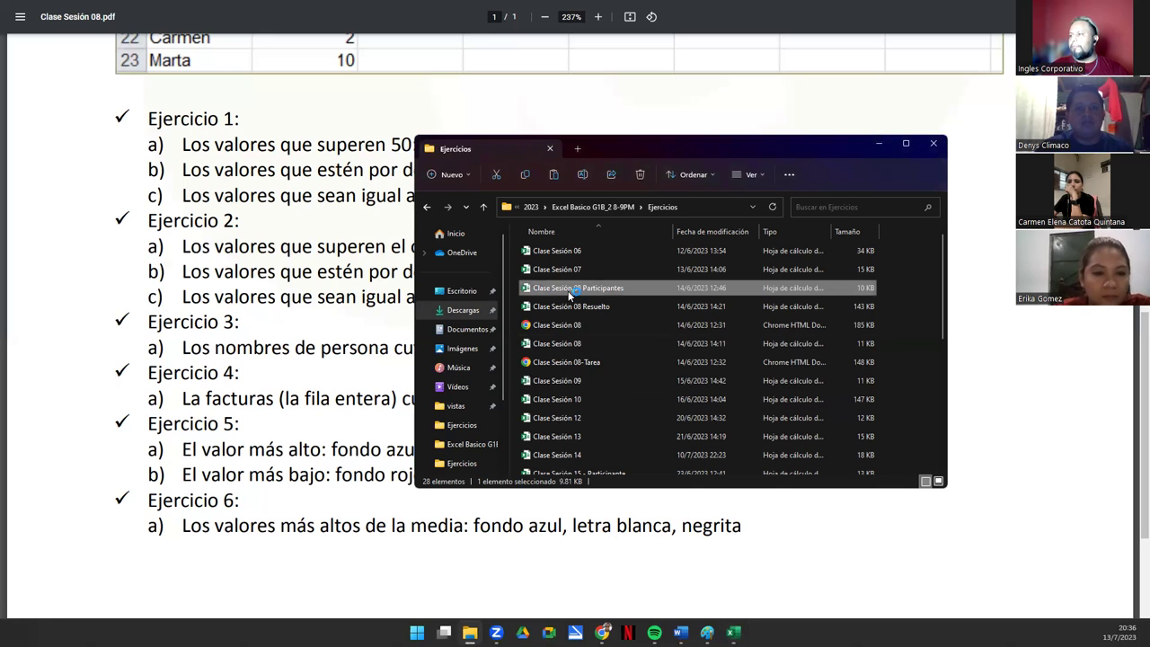
{"action": "left_click", "coordinate": [878, 145]}
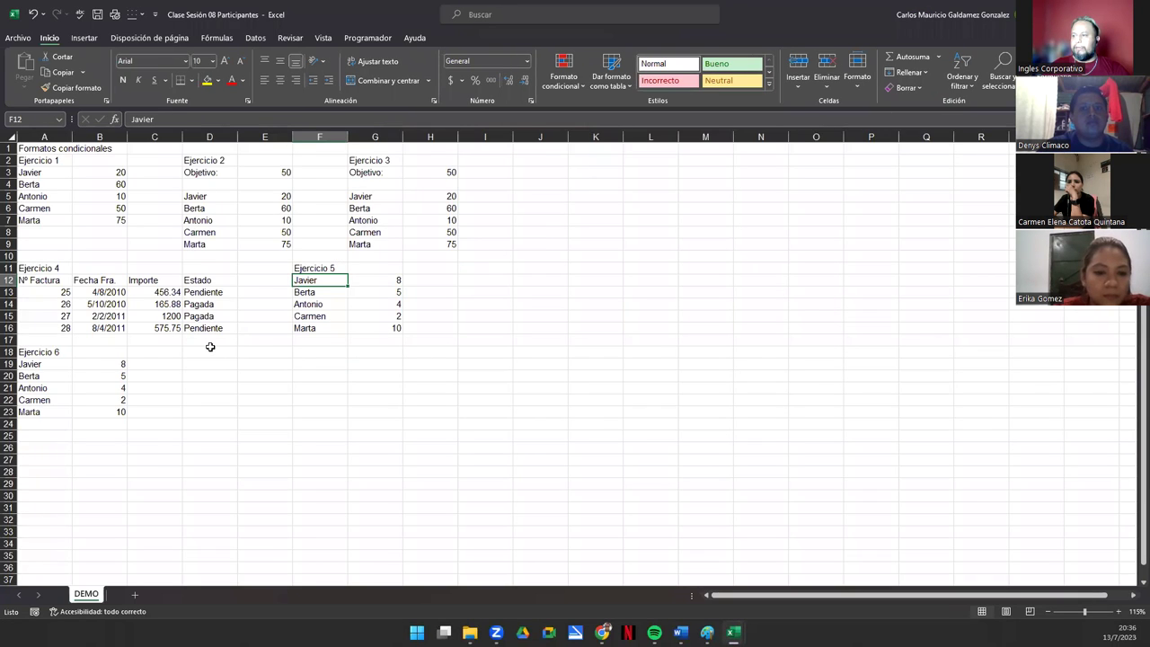
{"action": "scroll", "coordinate": [218, 347], "scroll_direction": "up", "scroll_amount": 4, "text": "ctrl"}
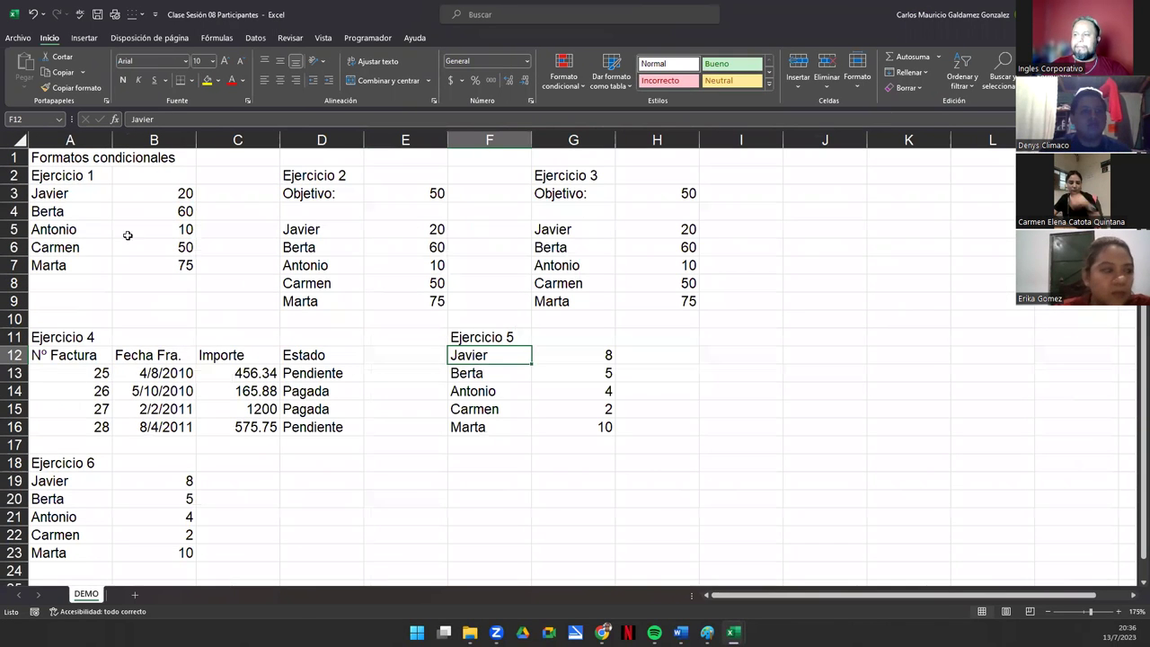
Start an Es mayor que highlight rule on the Ejercicio 1 values in B3:B7 with 50 as the threshold.
{"action": "left_click", "coordinate": [209, 220]}
{"action": "left_click_drag", "start_coordinate": [148, 195], "coordinate": [148, 262]}
{"action": "key", "text": "alt+Tab"}
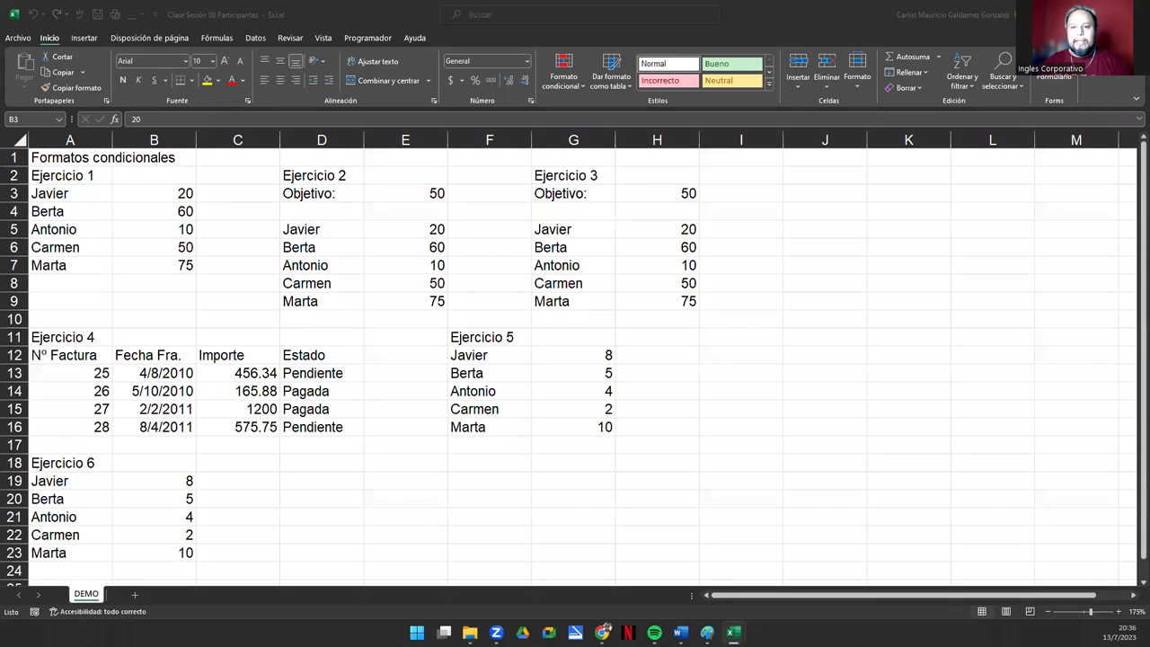
{"action": "left_click", "coordinate": [178, 216]}
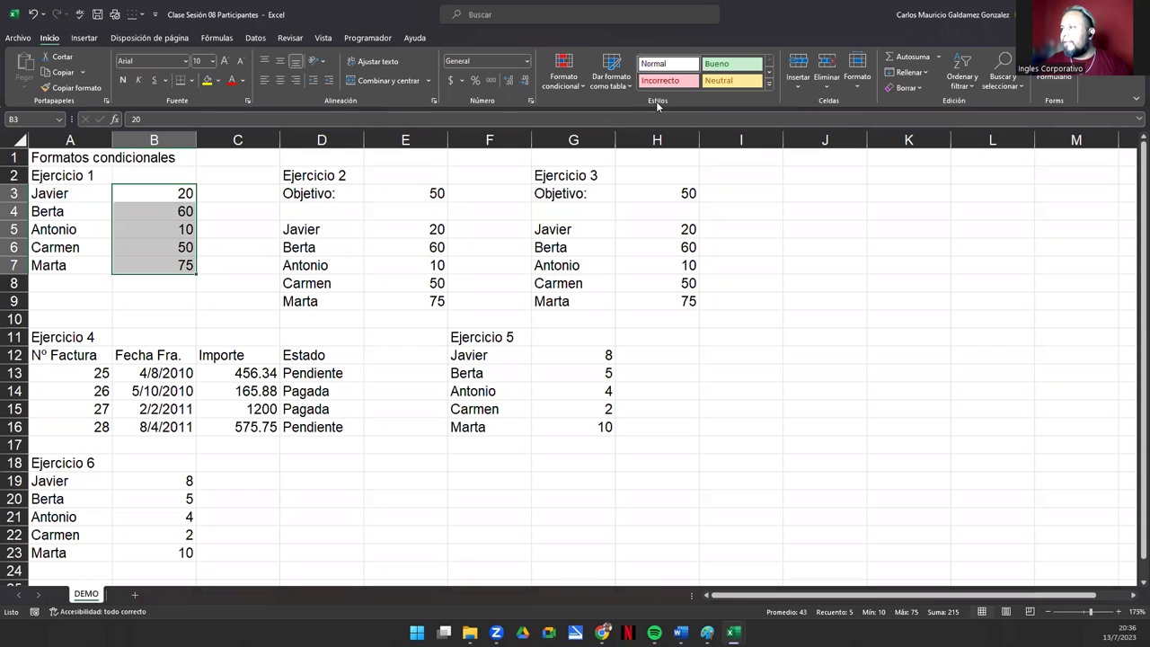
{"action": "left_click", "coordinate": [564, 85]}
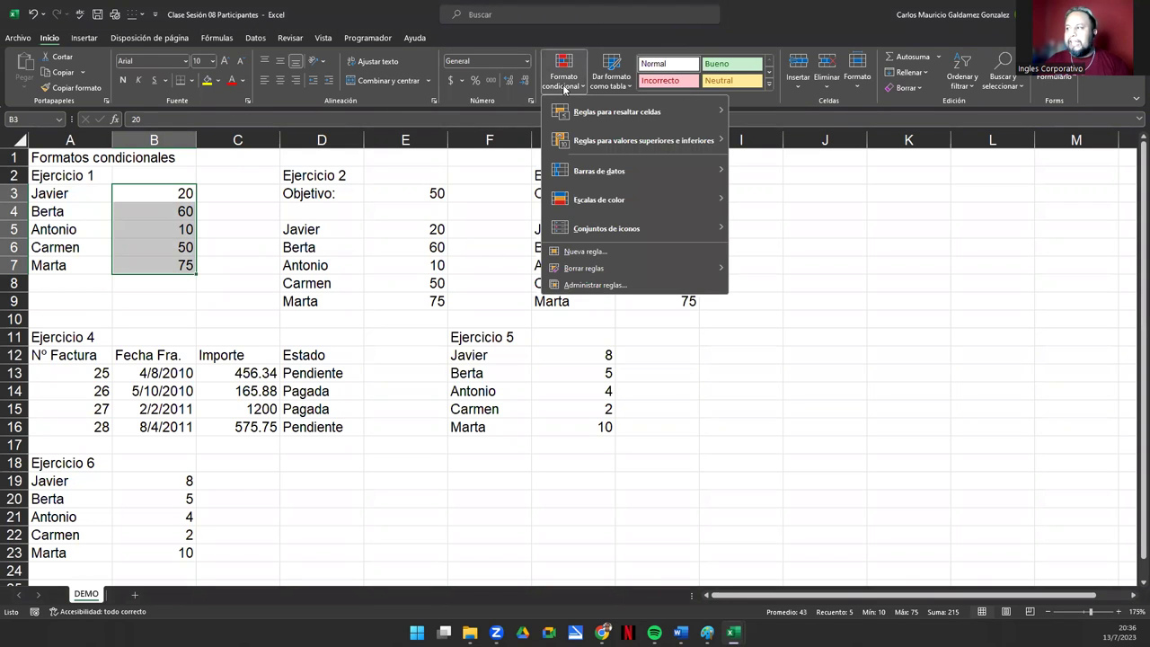
{"action": "mouse_move", "coordinate": [591, 114]}
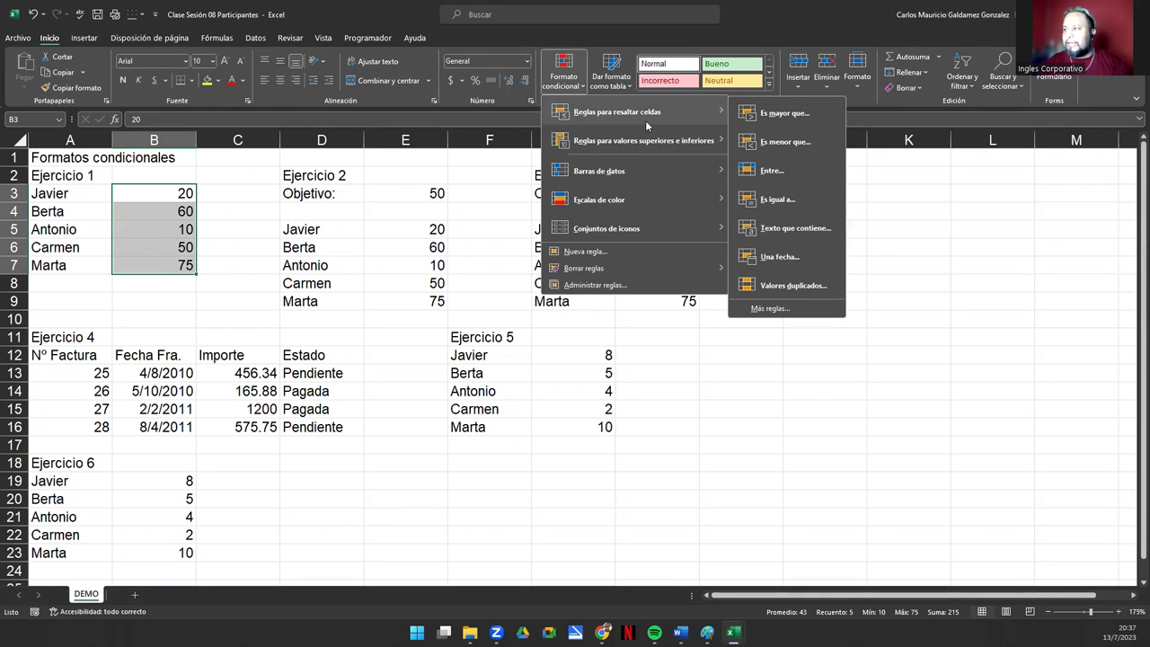
{"action": "mouse_move", "coordinate": [611, 151]}
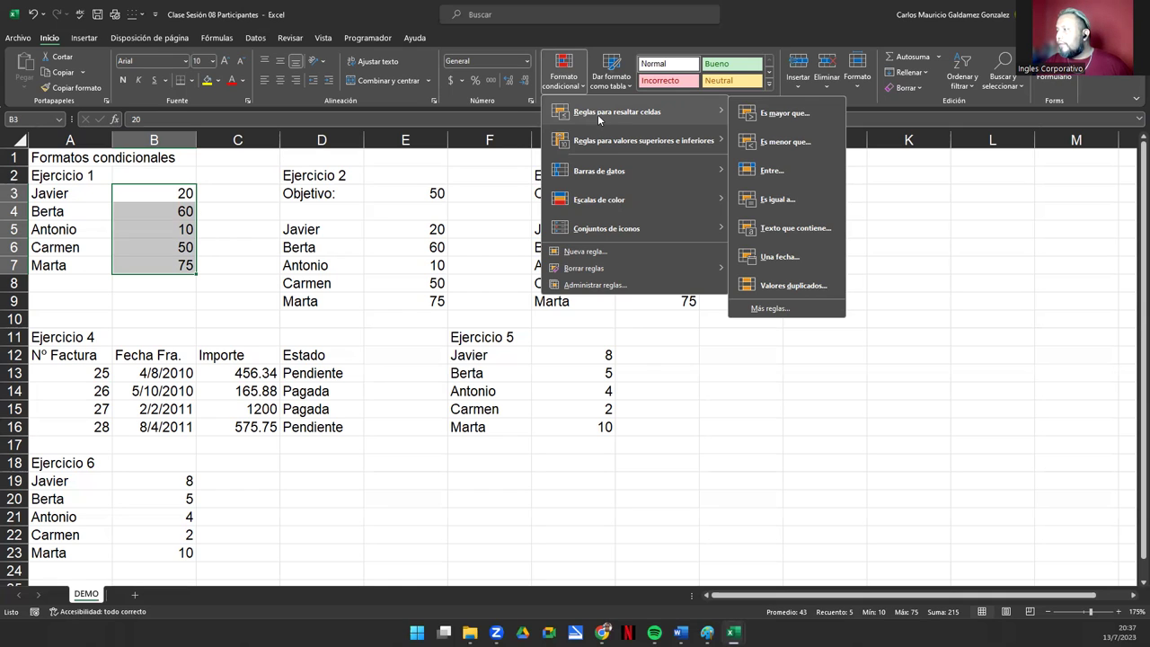
{"action": "left_click", "coordinate": [792, 114]}
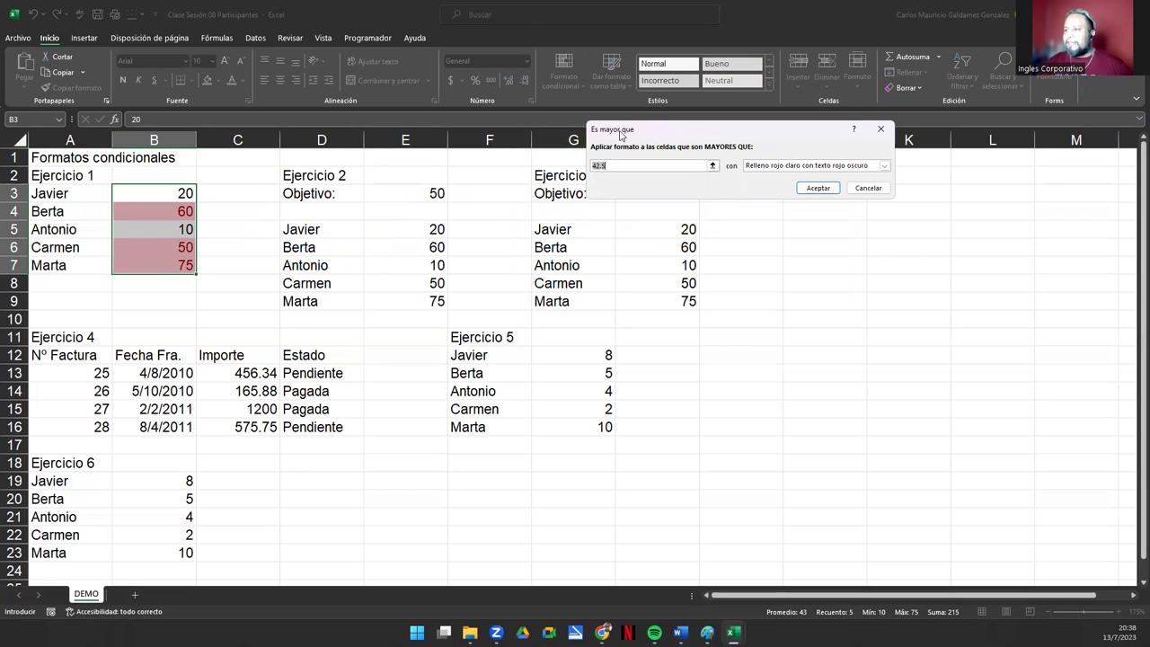
{"action": "left_click_drag", "start_coordinate": [652, 135], "coordinate": [349, 179]}
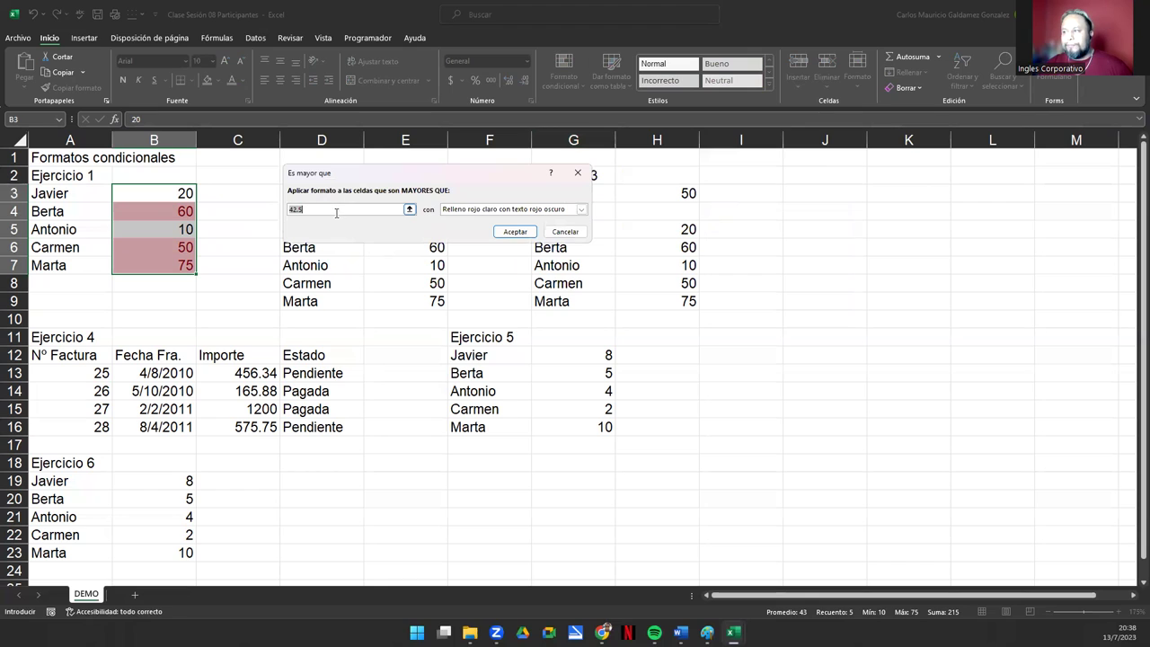
{"action": "key", "text": "BackSpace"}
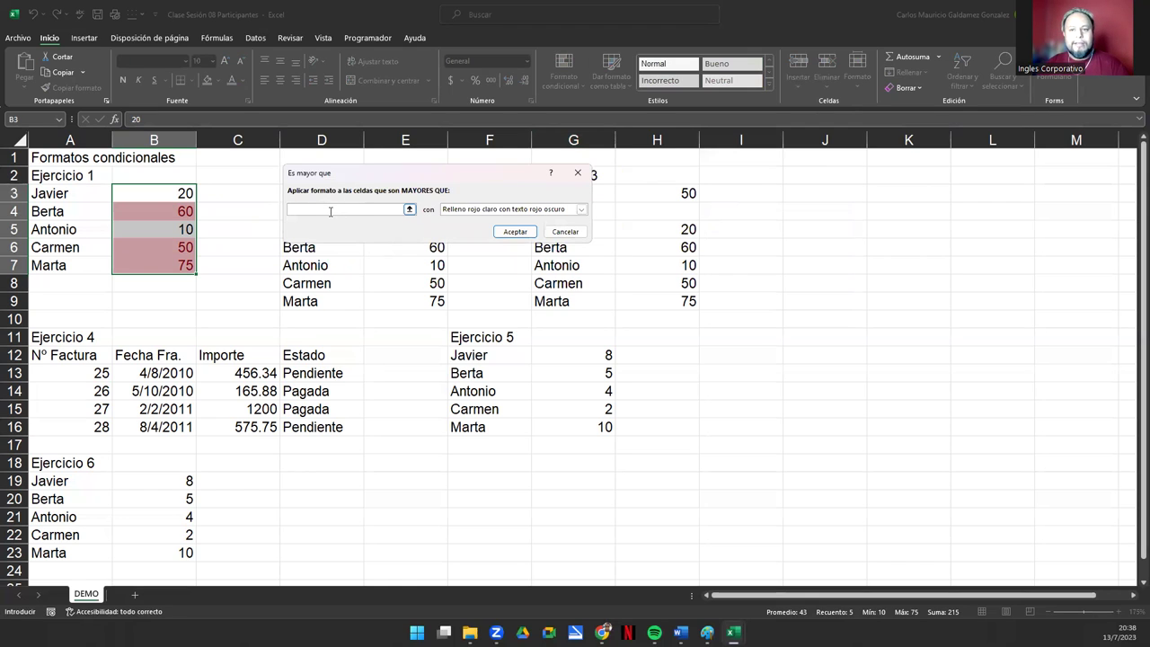
{"action": "type", "text": "50"}
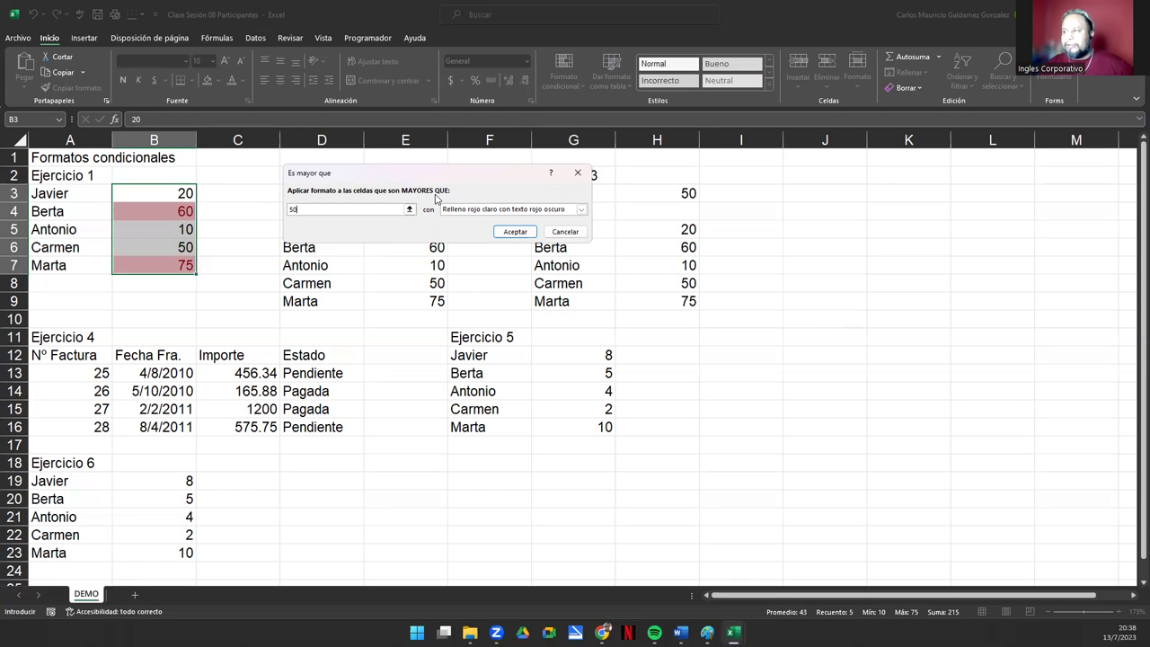
{"action": "double_click", "coordinate": [284, 209]}
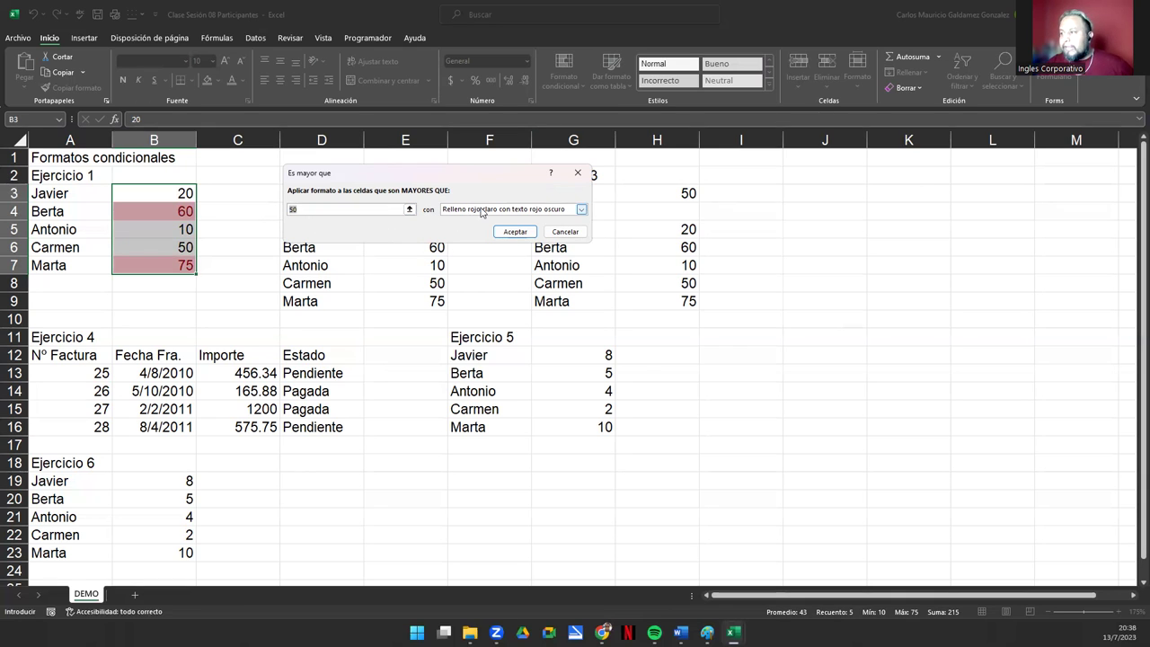
Review the preset formats offered for the Es mayor que rule, from Relleno rojo claro con texto rojo oscuro to Formato personalizado.
{"action": "left_click", "coordinate": [582, 209]}
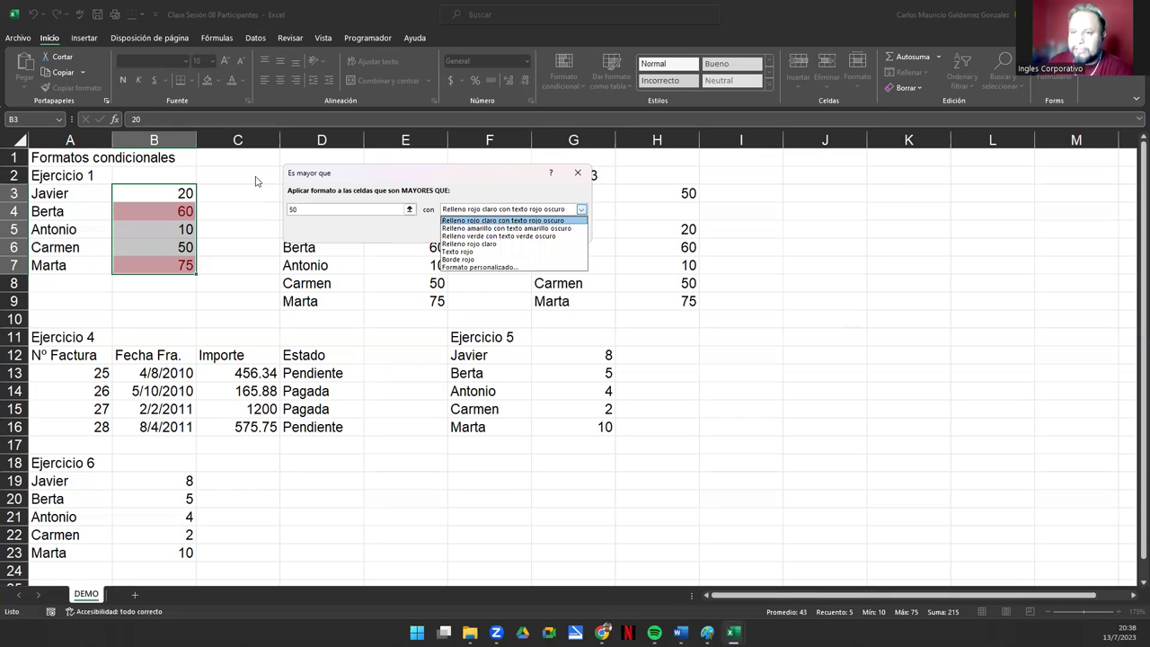
{"action": "key", "text": "Return"}
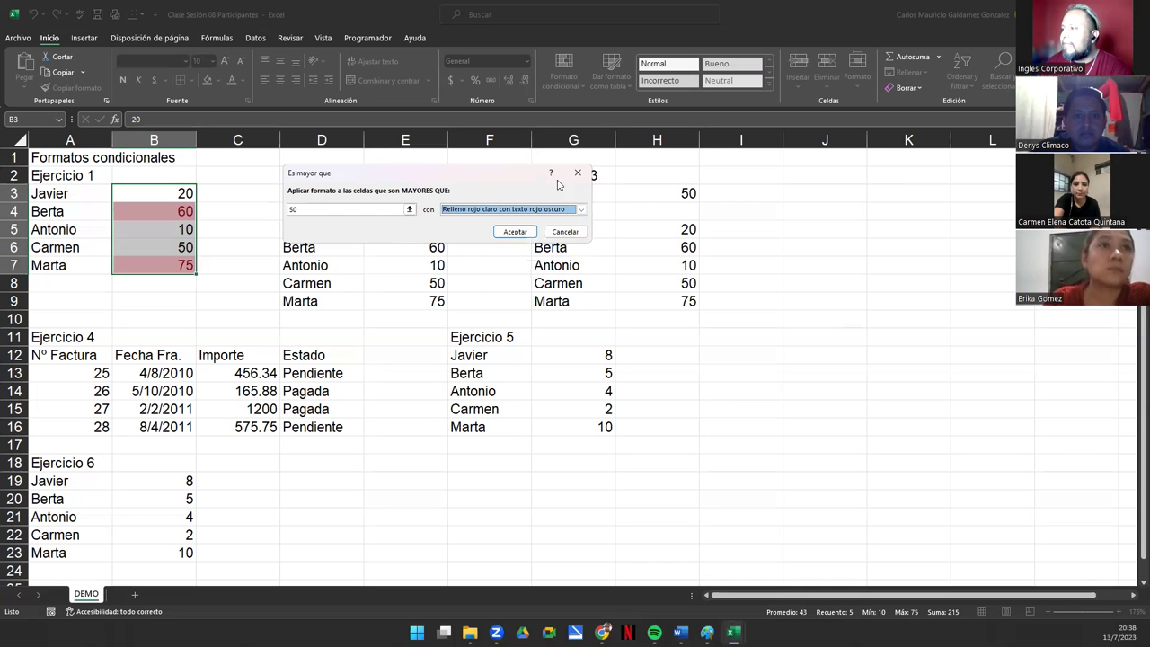
{"action": "left_click", "coordinate": [581, 209]}
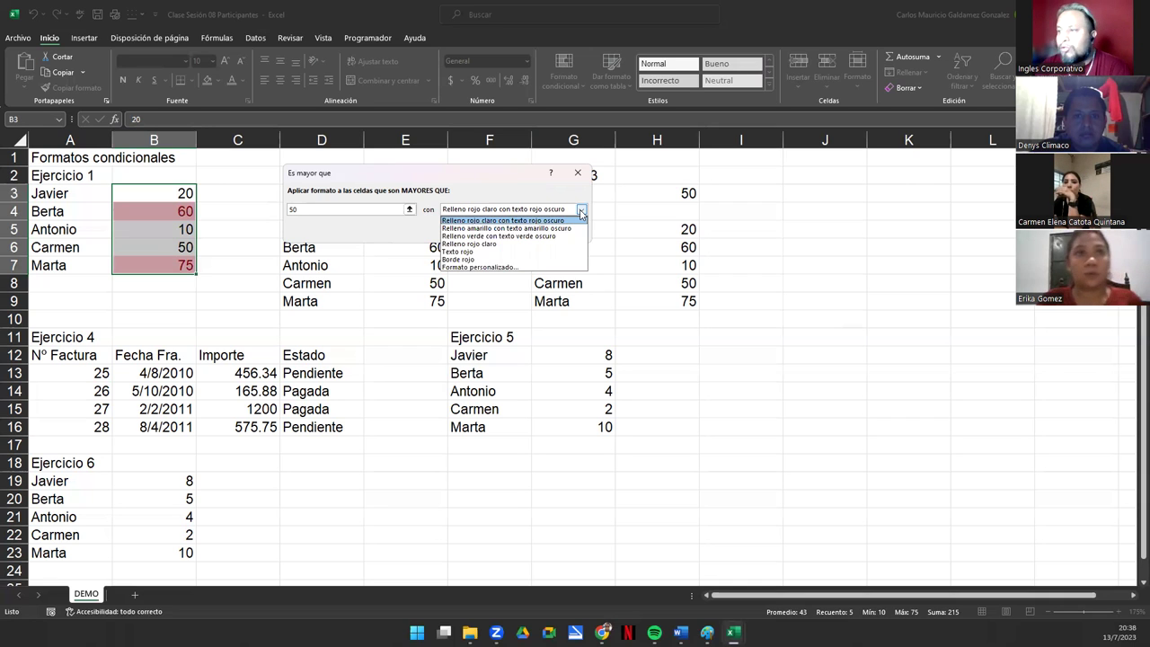
{"action": "left_click", "coordinate": [555, 223]}
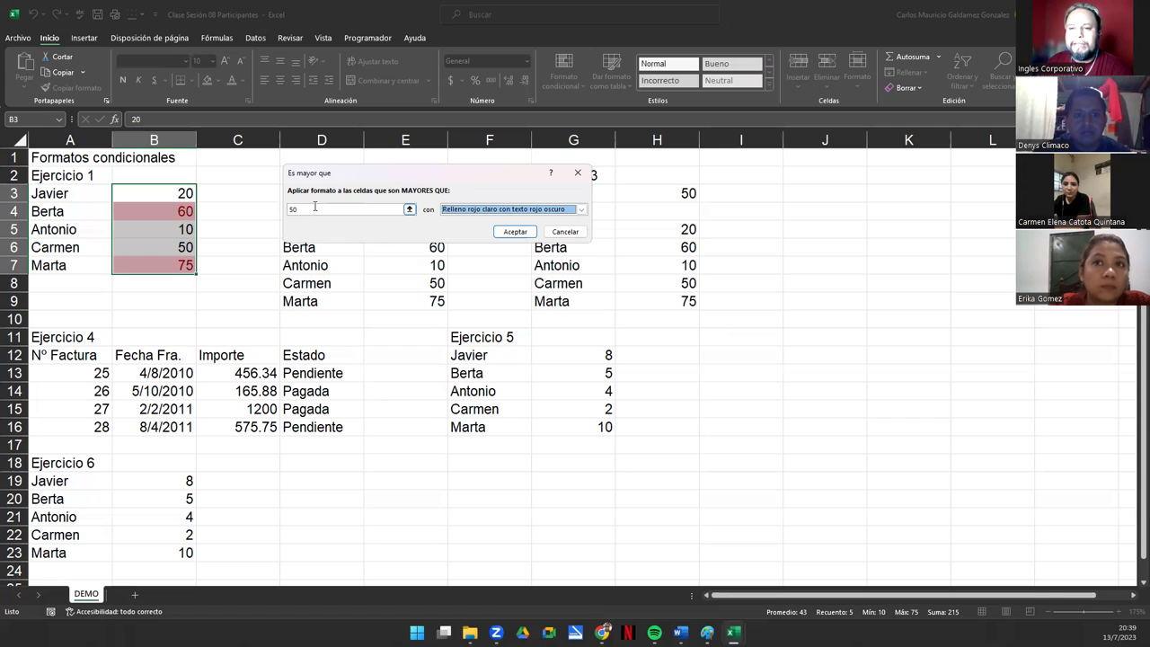
{"action": "left_click", "coordinate": [581, 210]}
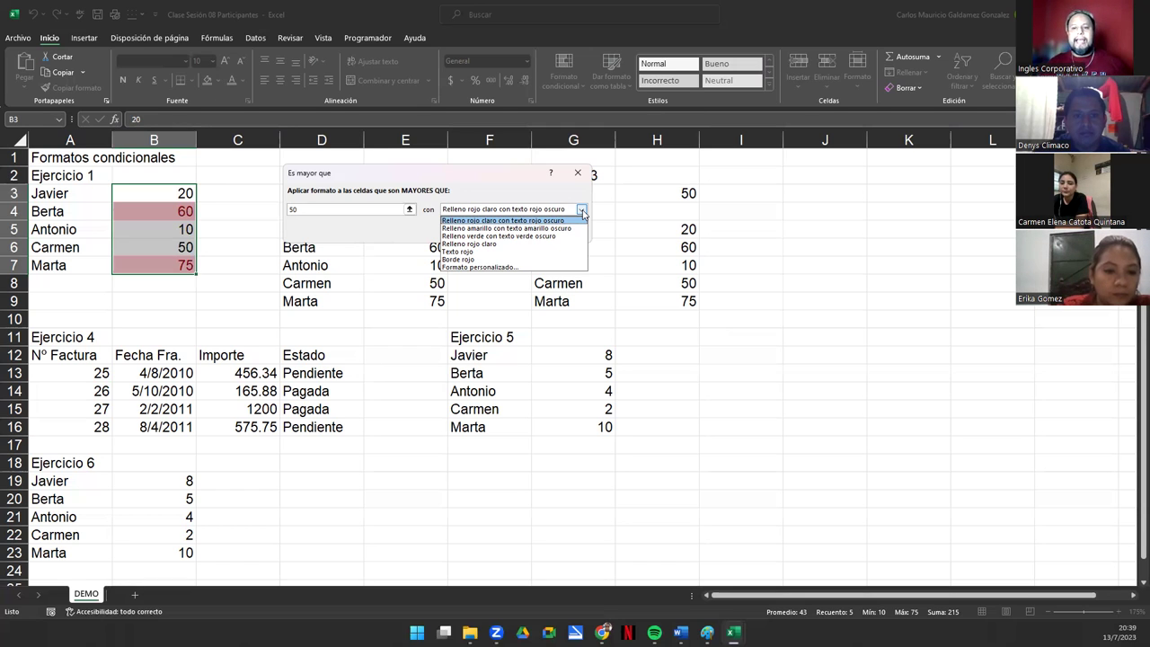
{"action": "key", "text": "Return"}
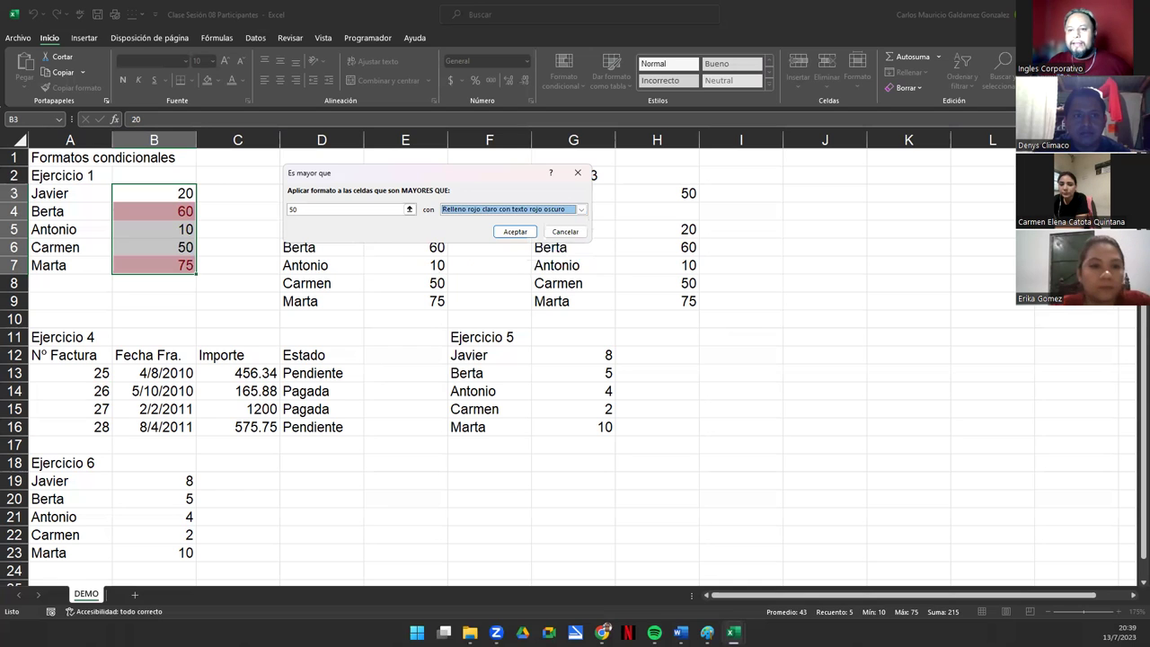
Give the Es mayor que 50 rule a custom format with a standard blue font in Negrita, and apply it to B3:B7.
{"action": "left_click", "coordinate": [582, 210]}
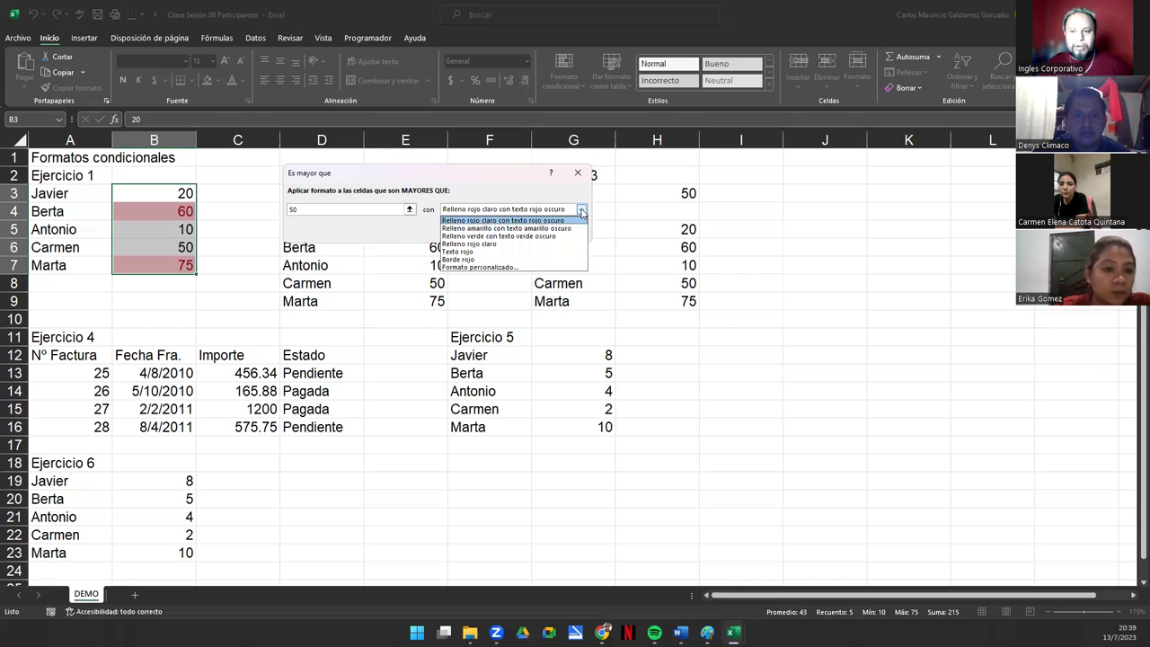
{"action": "left_click", "coordinate": [516, 267]}
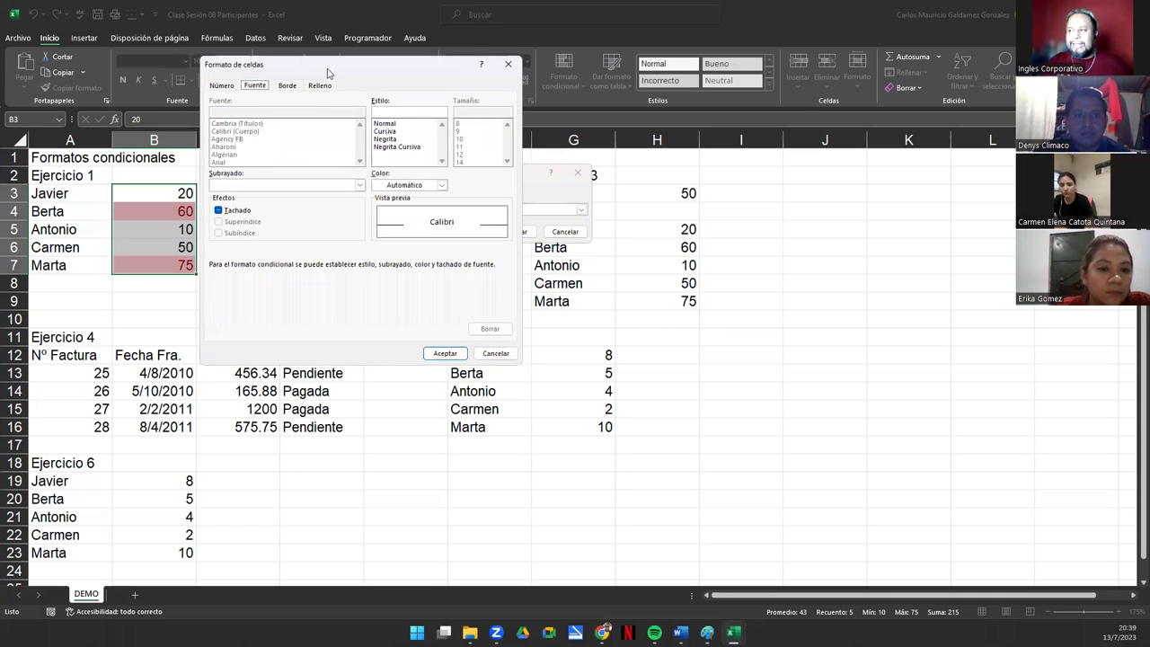
{"action": "left_click_drag", "start_coordinate": [328, 69], "coordinate": [336, 72]}
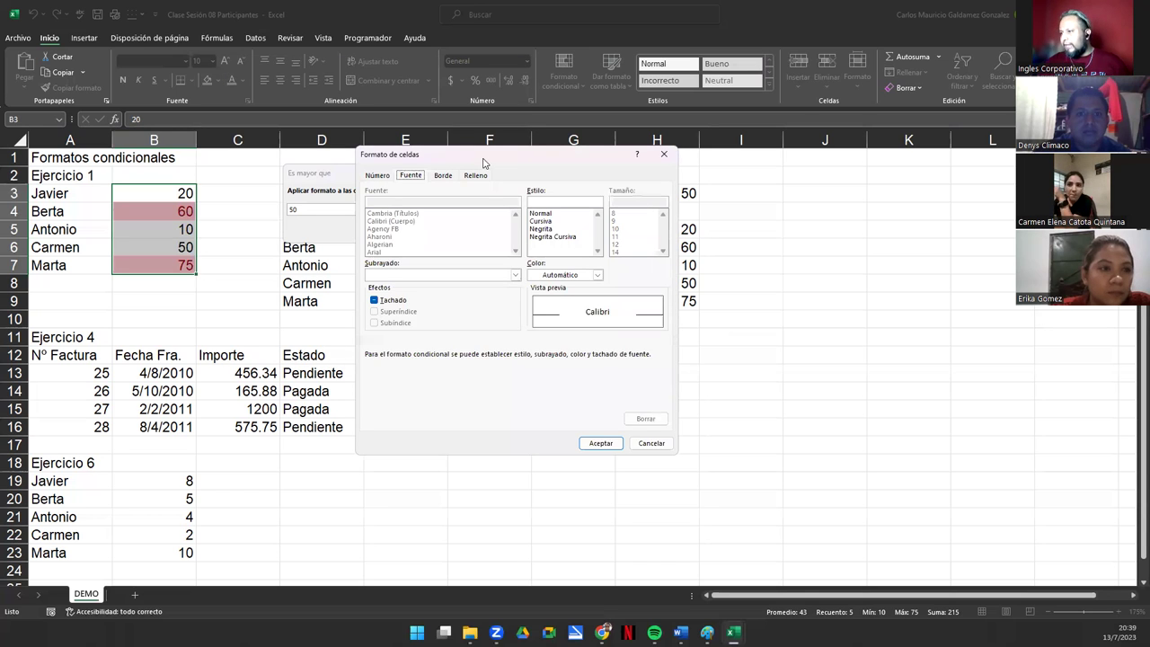
{"action": "left_click", "coordinate": [558, 277]}
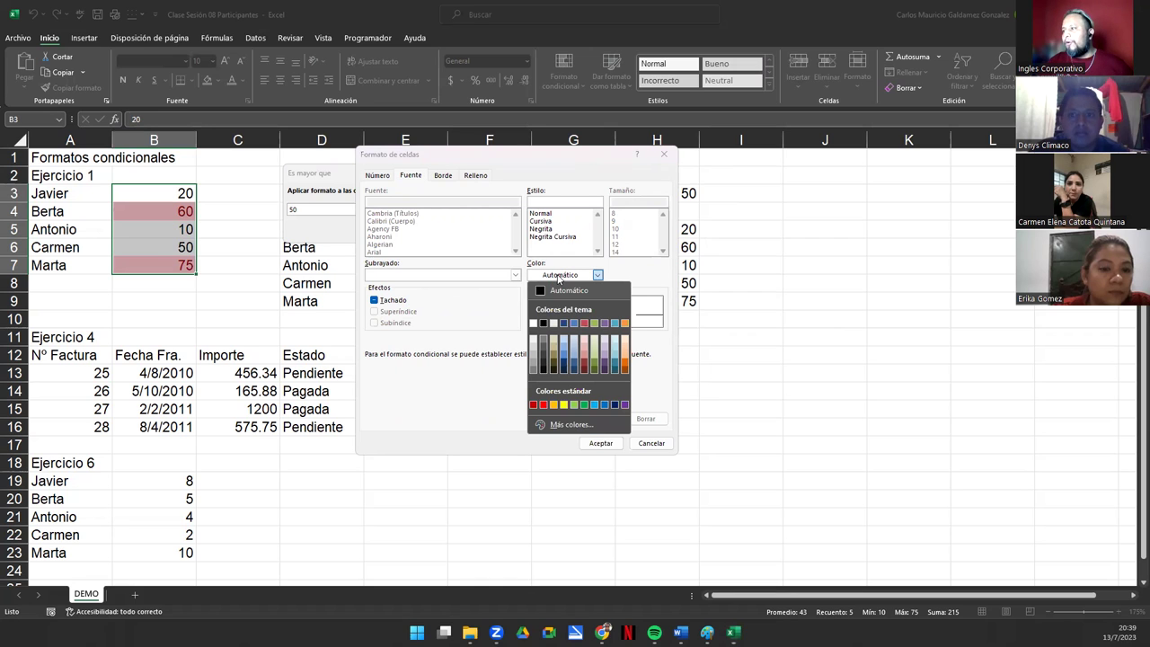
{"action": "left_click", "coordinate": [604, 405]}
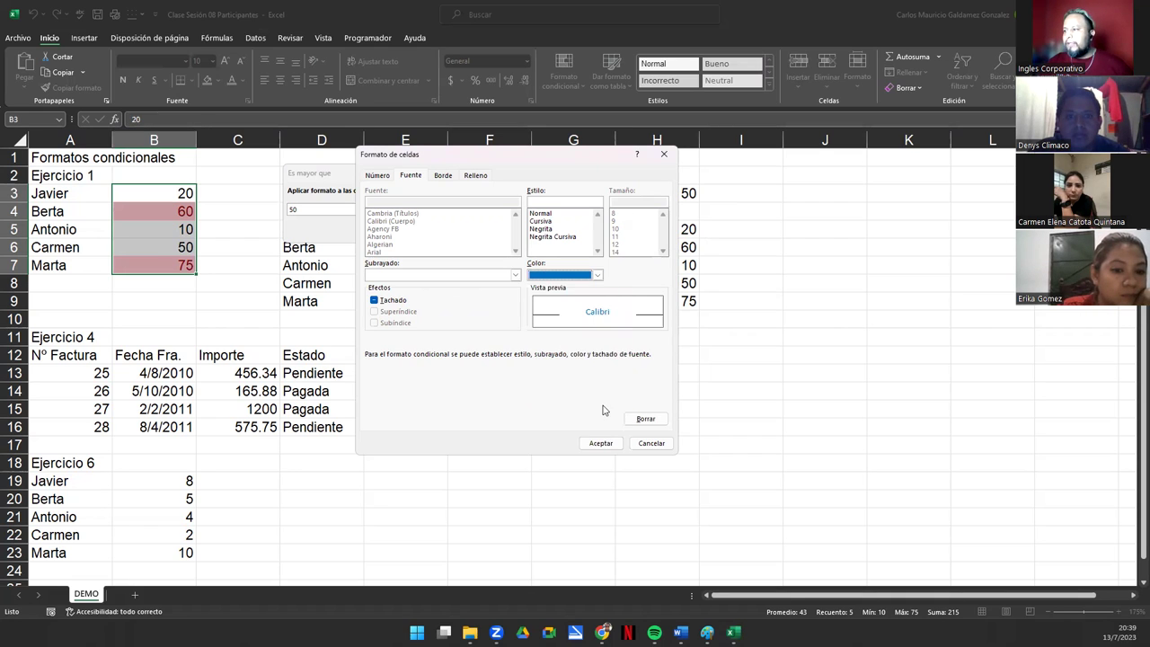
{"action": "left_click", "coordinate": [544, 230]}
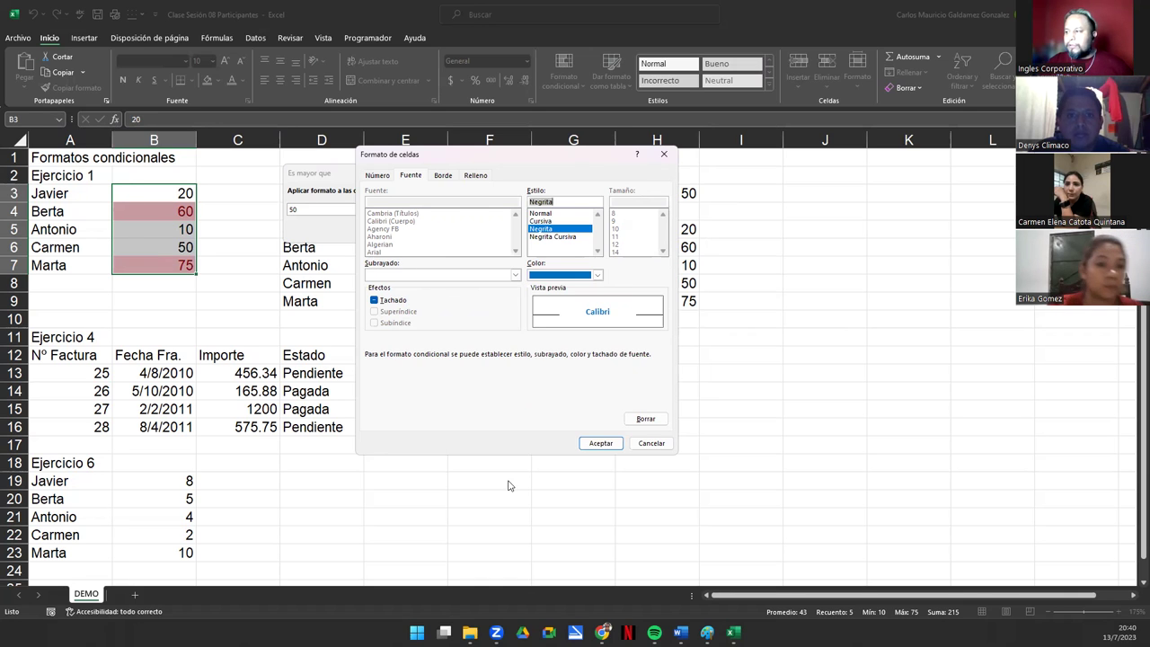
{"action": "left_click", "coordinate": [586, 446]}
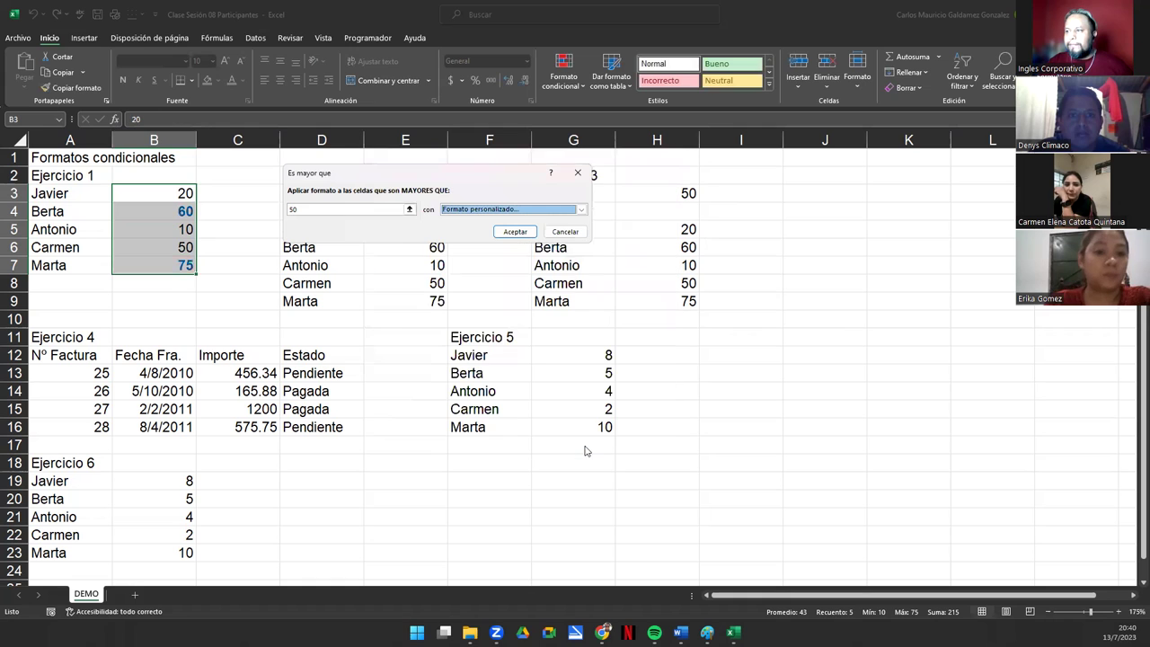
{"action": "left_click", "coordinate": [513, 235]}
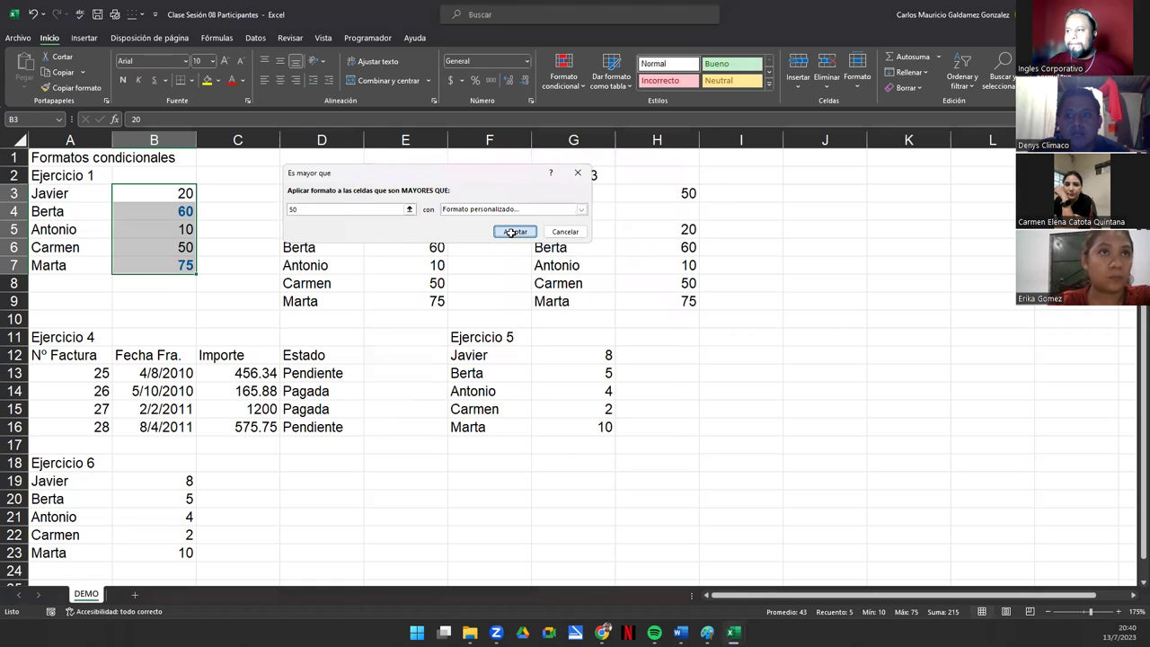
Open the conditional formatting rules manager for the Ejercicio 1 values in B3:B7 and select the existing rule.
{"action": "left_click", "coordinate": [171, 228]}
{"action": "left_click_drag", "start_coordinate": [167, 195], "coordinate": [164, 265]}
{"action": "left_click", "coordinate": [146, 211]}
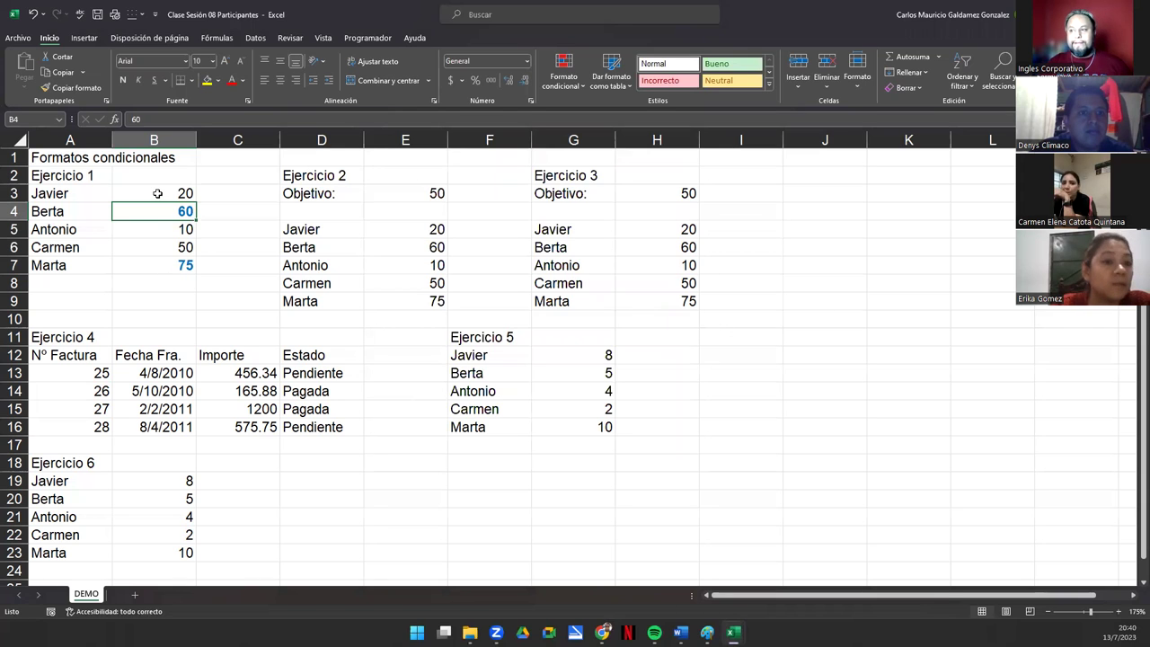
{"action": "left_click_drag", "start_coordinate": [157, 193], "coordinate": [150, 268]}
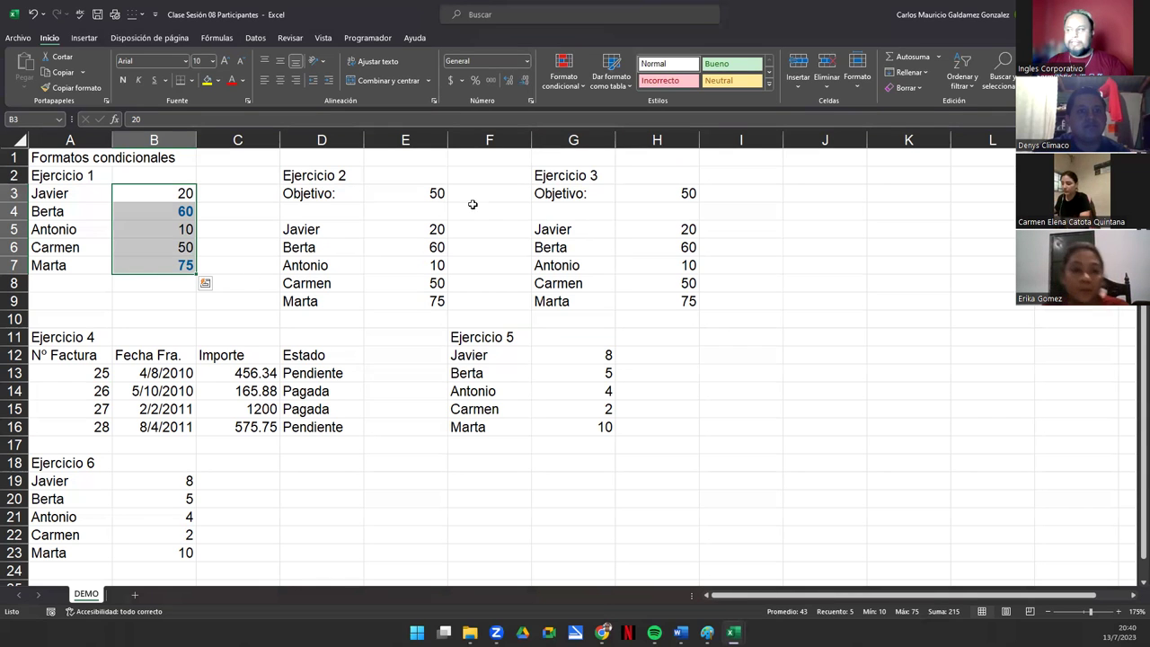
{"action": "left_click", "coordinate": [579, 91]}
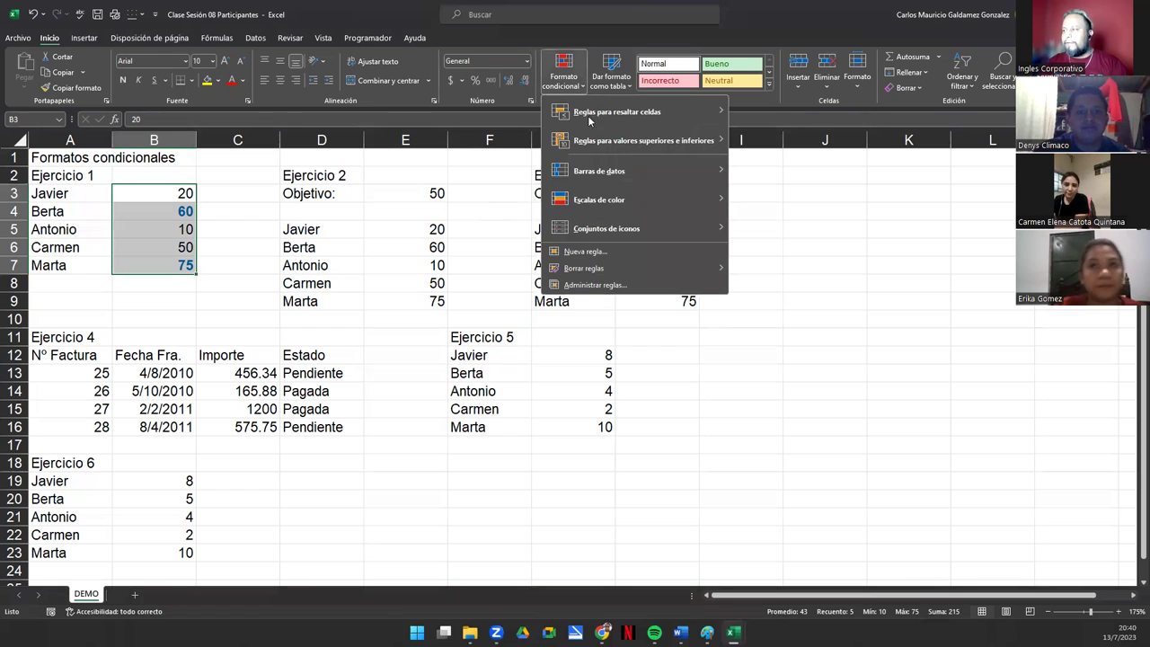
{"action": "left_click", "coordinate": [561, 36]}
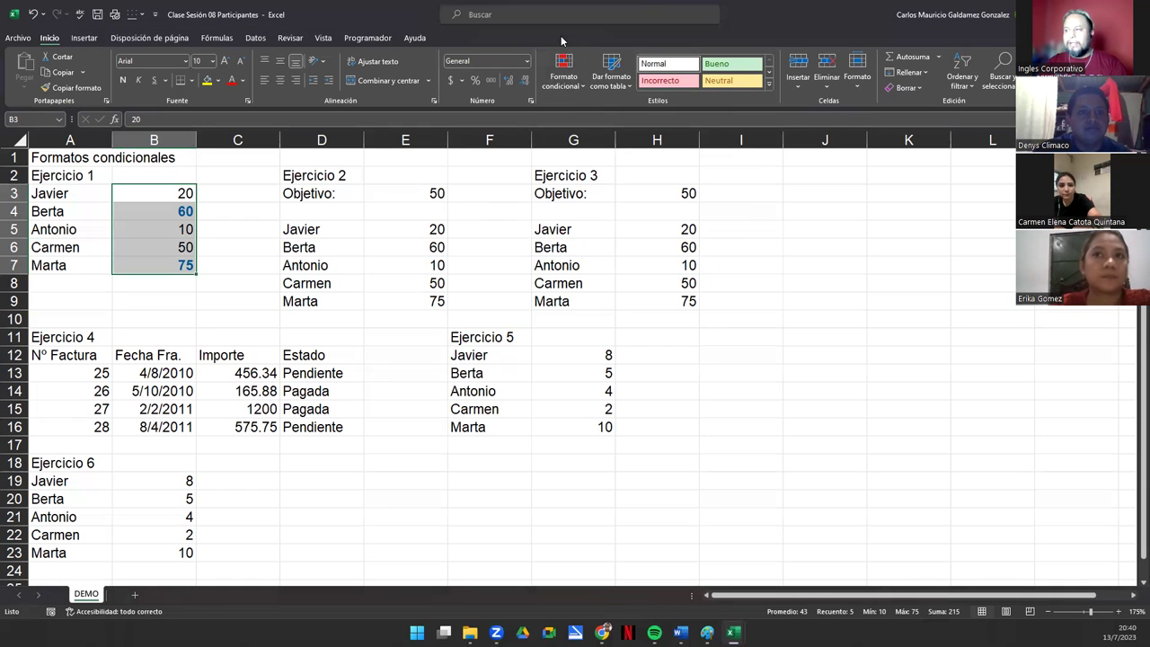
{"action": "left_click", "coordinate": [582, 89]}
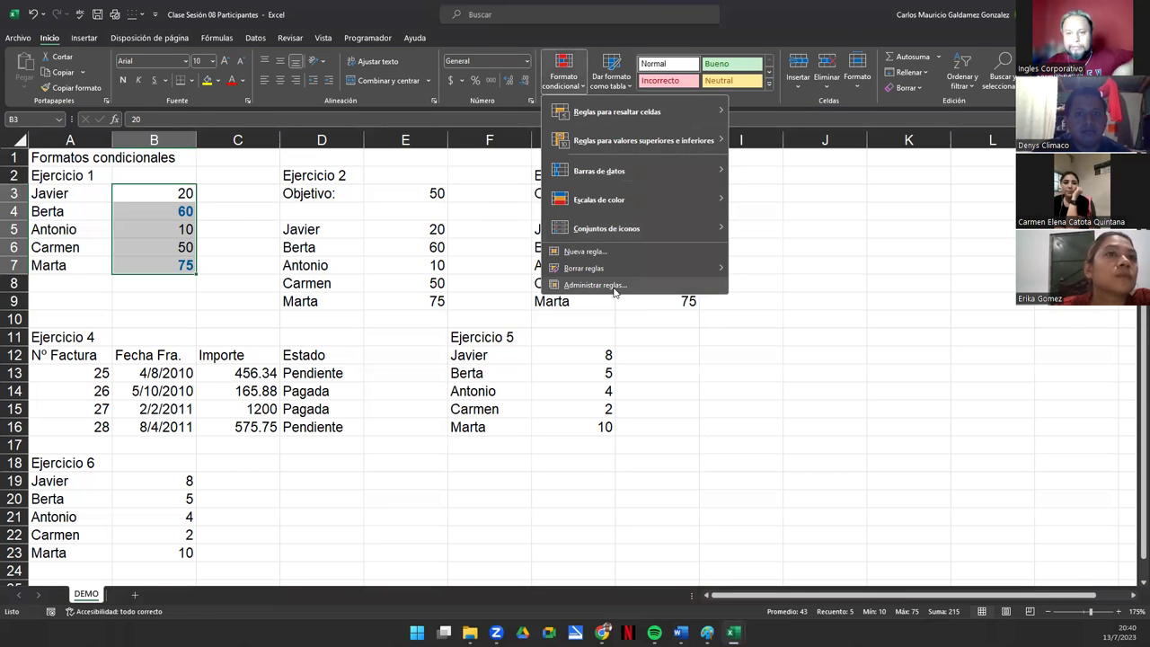
{"action": "left_click", "coordinate": [615, 286]}
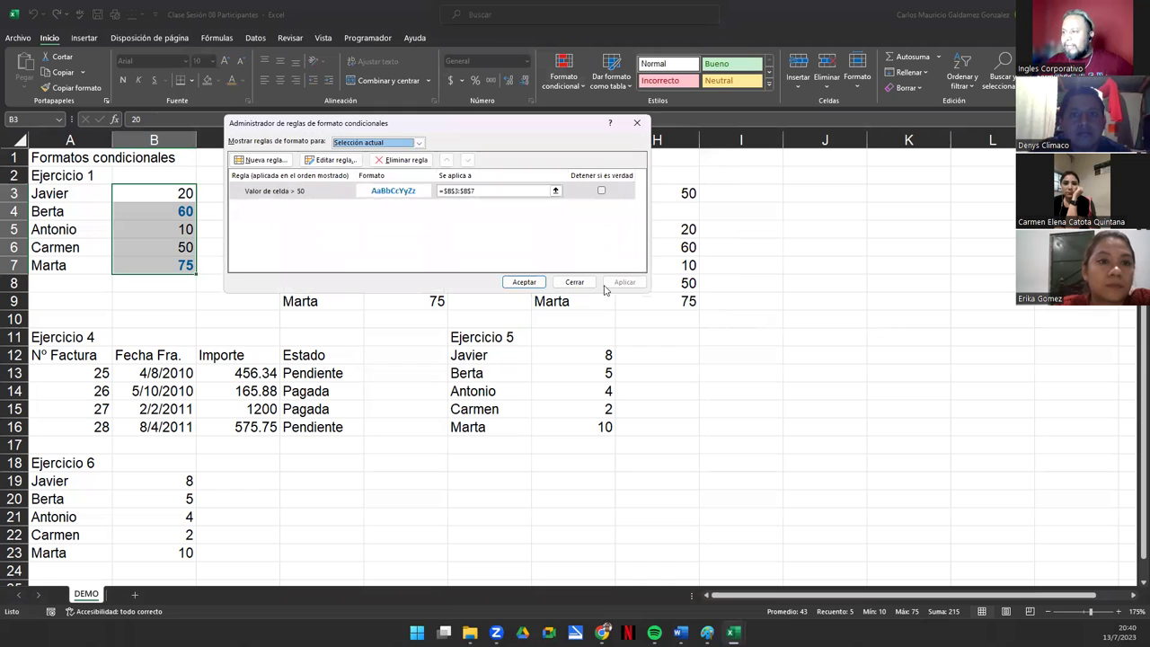
{"action": "left_click", "coordinate": [338, 191]}
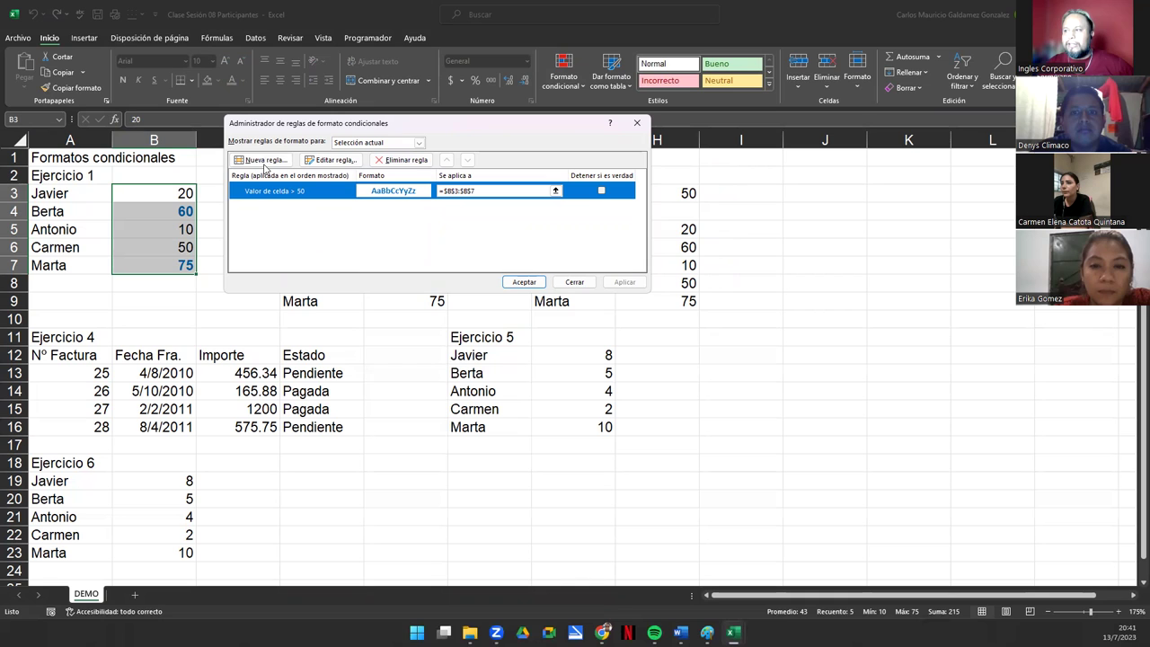
Create a new rule that formats only cells containing a value menor que 50.
{"action": "left_click", "coordinate": [263, 161]}
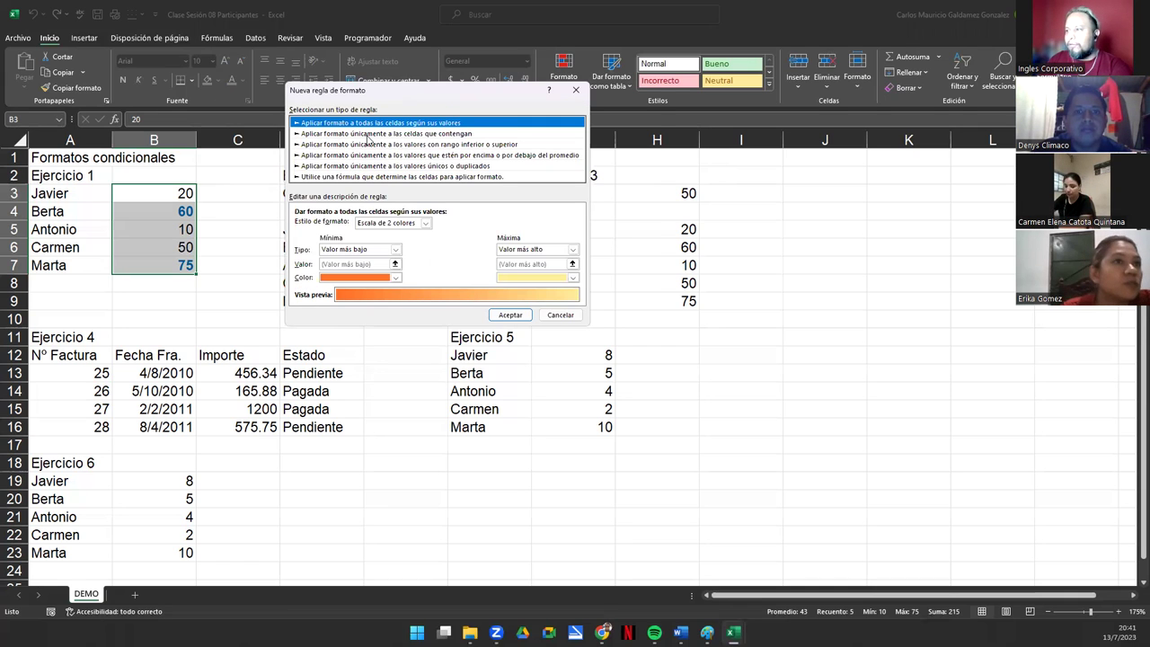
{"action": "left_click", "coordinate": [366, 134]}
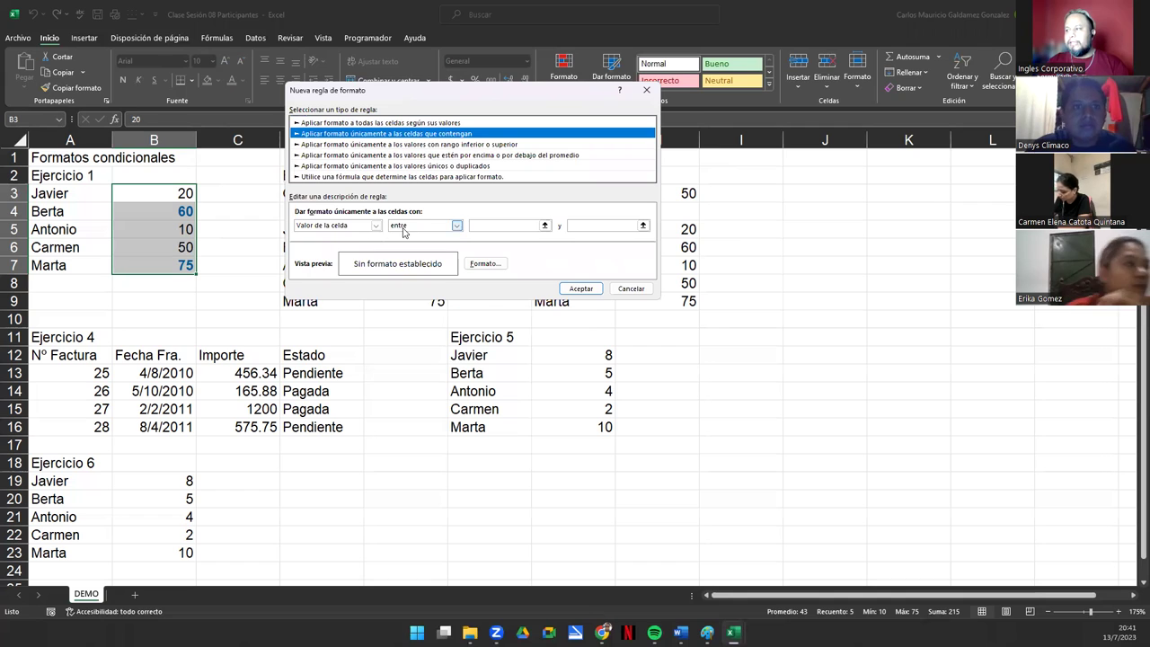
{"action": "left_click", "coordinate": [374, 227]}
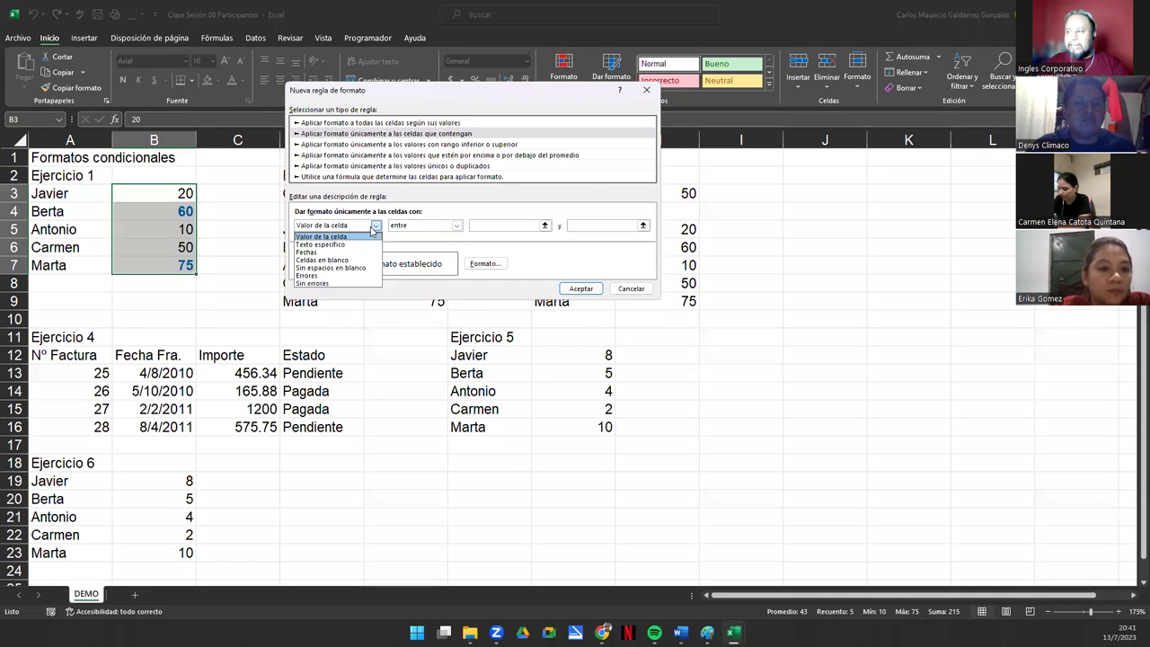
{"action": "left_click", "coordinate": [371, 225]}
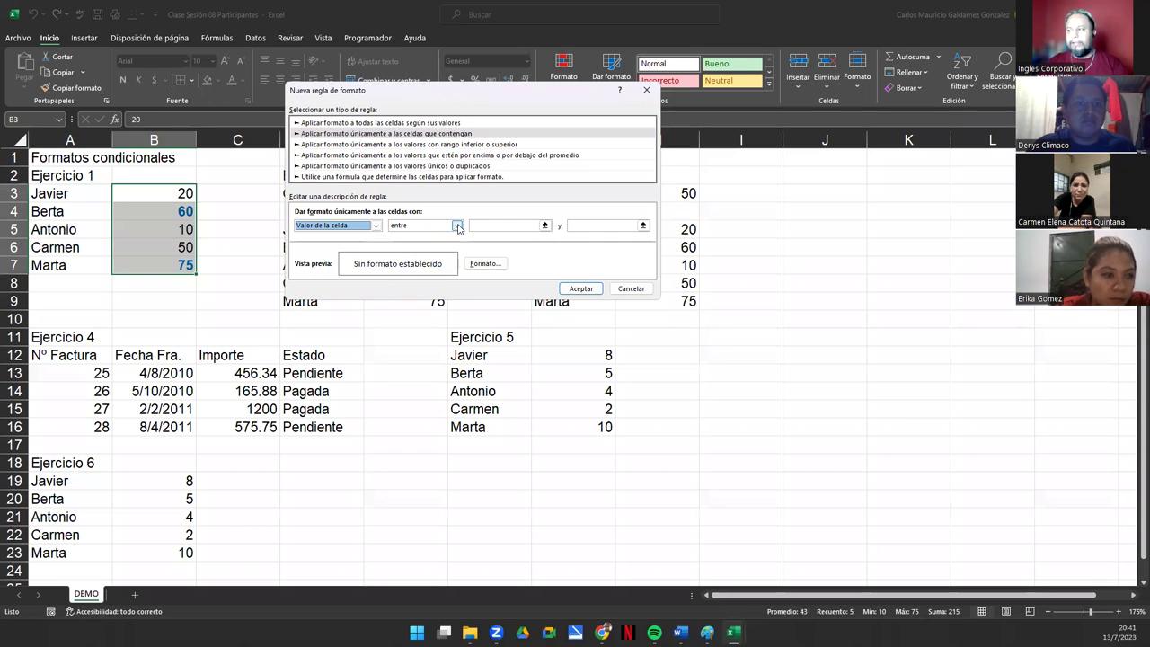
{"action": "left_click", "coordinate": [457, 226]}
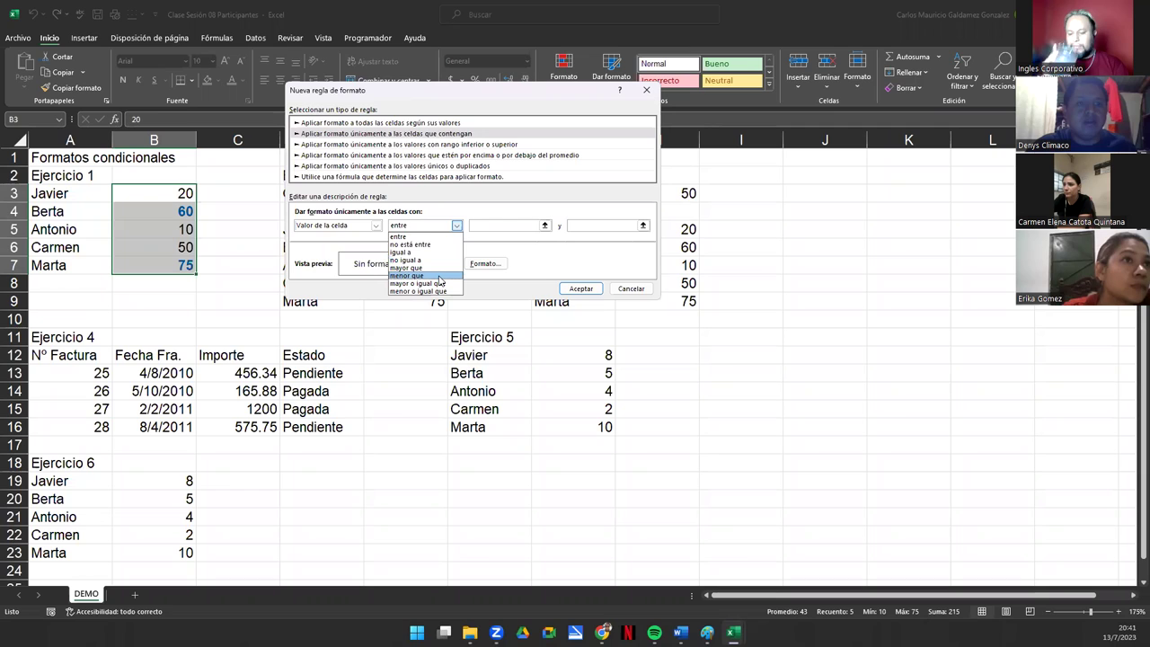
{"action": "left_click", "coordinate": [440, 276]}
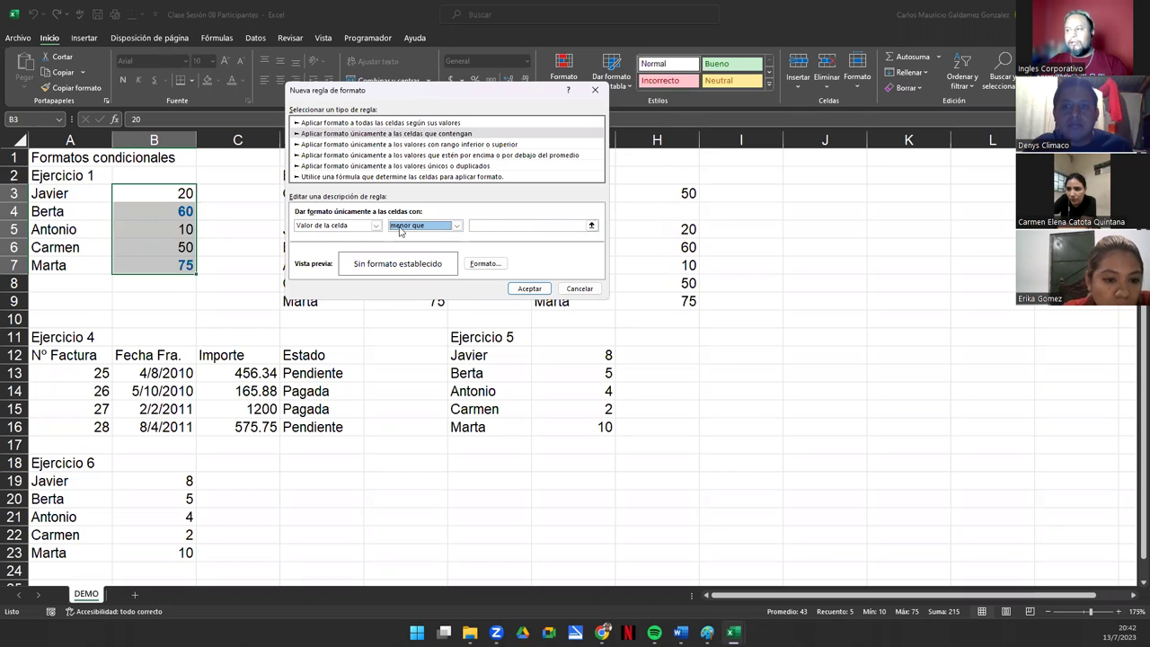
{"action": "left_click", "coordinate": [480, 226]}
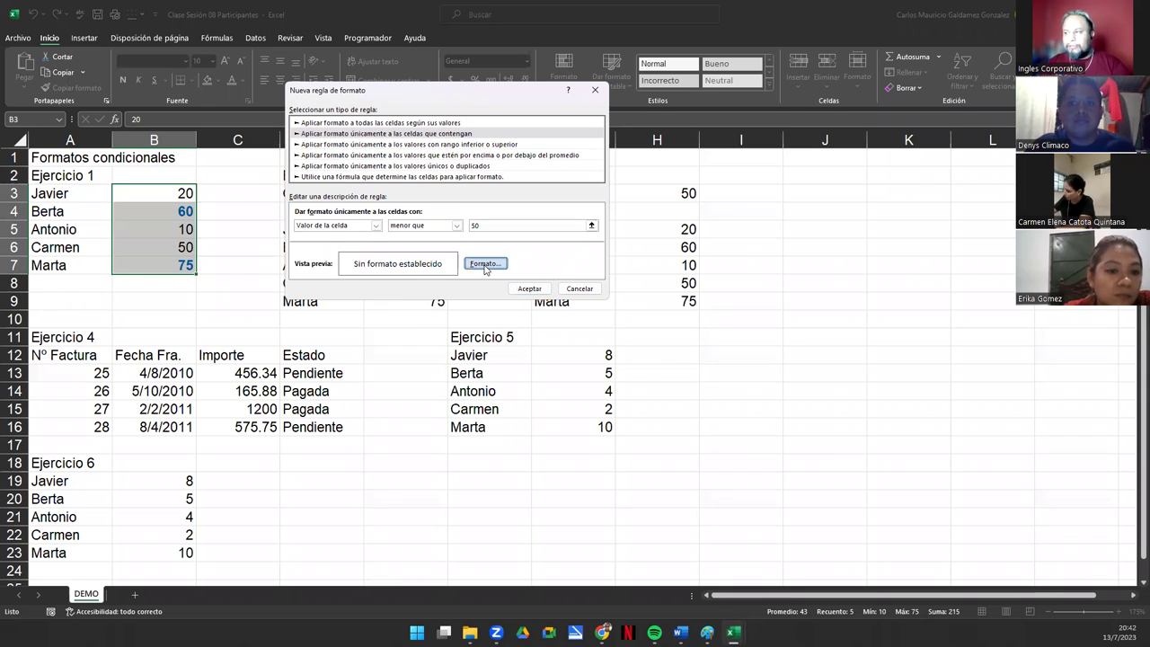
Format the menor que 50 rule with a Rojo font in Negrita and apply it to the Ejercicio 1 values.
{"action": "left_click", "coordinate": [485, 264]}
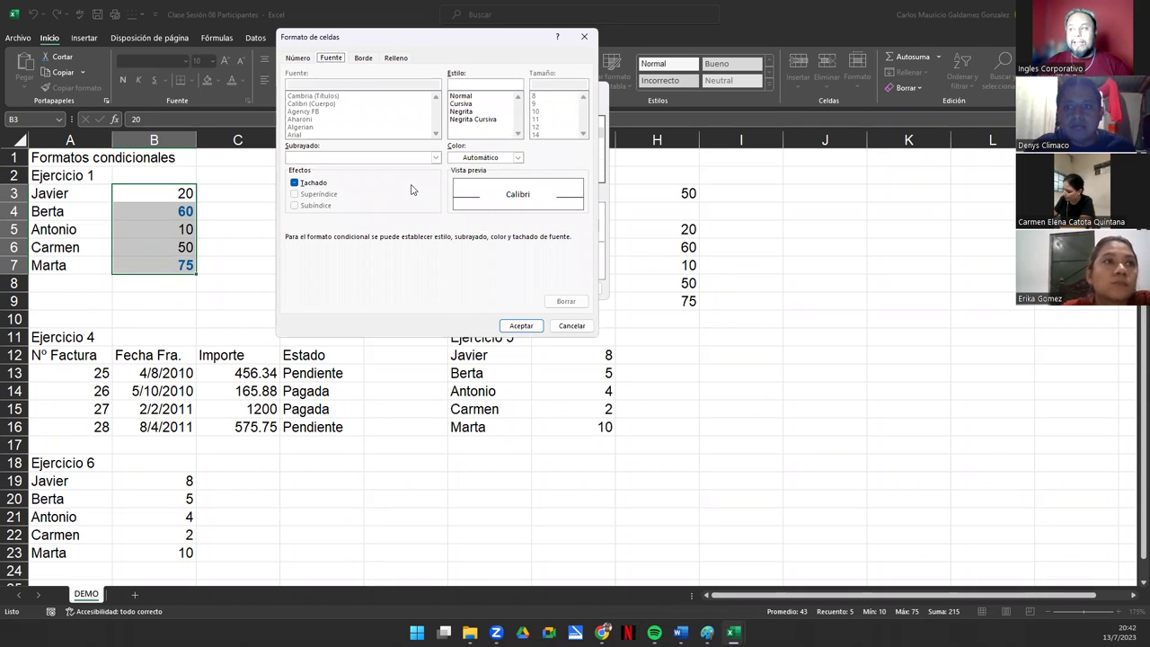
{"action": "left_click", "coordinate": [490, 159]}
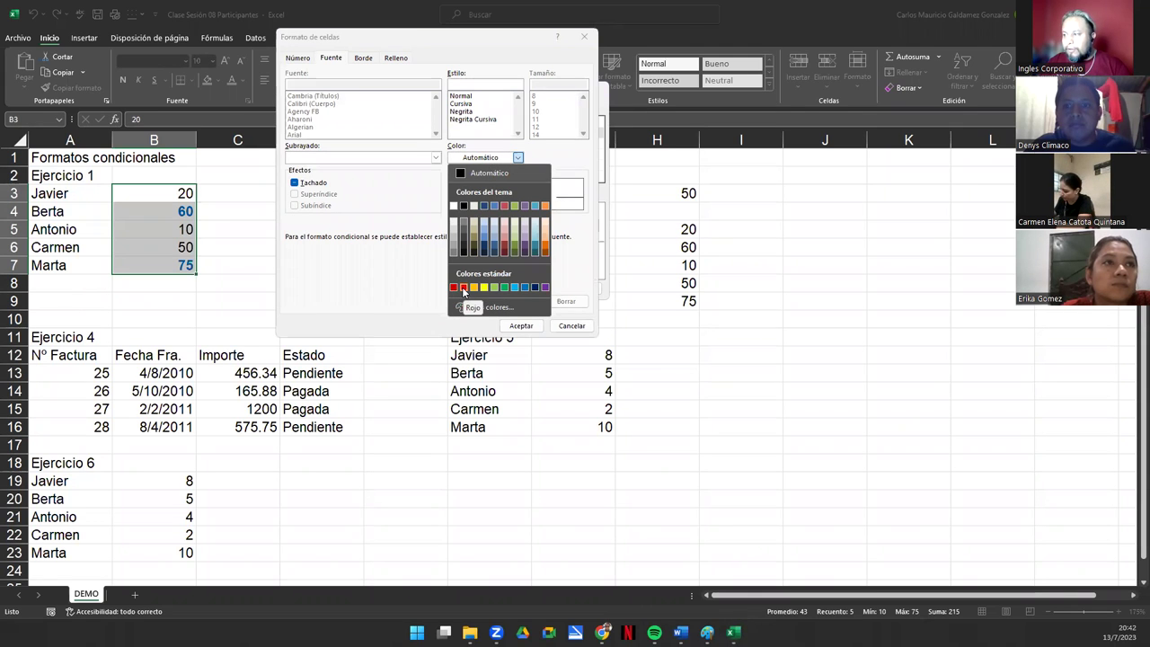
{"action": "left_click", "coordinate": [464, 287]}
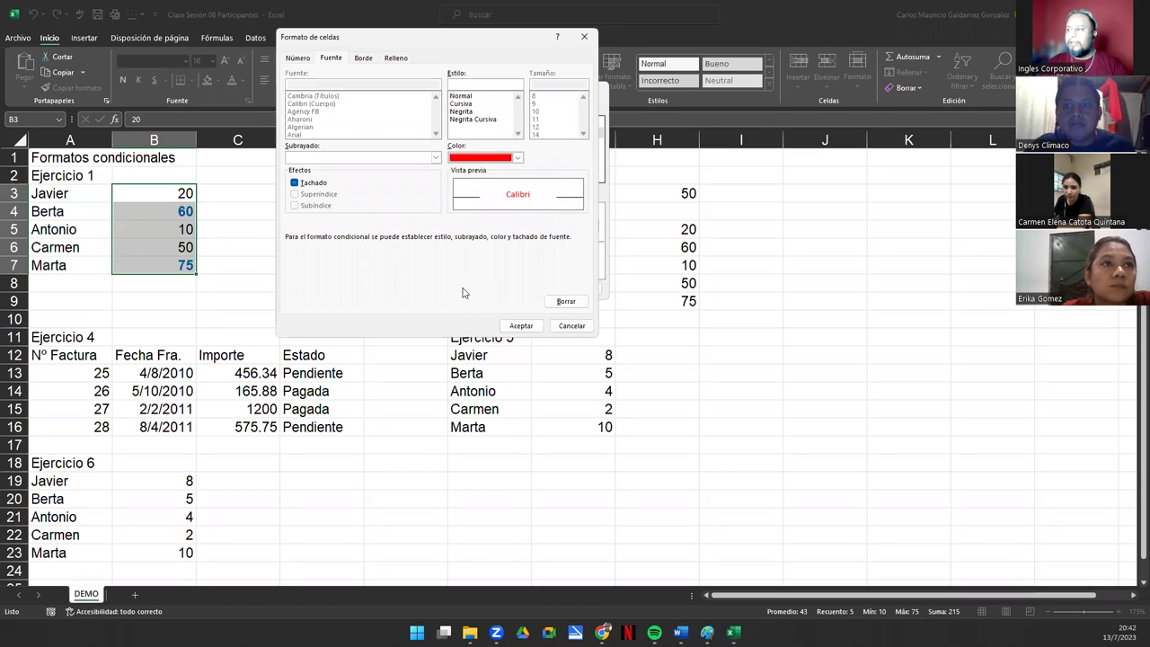
{"action": "left_click", "coordinate": [460, 112]}
{"action": "left_click", "coordinate": [522, 326]}
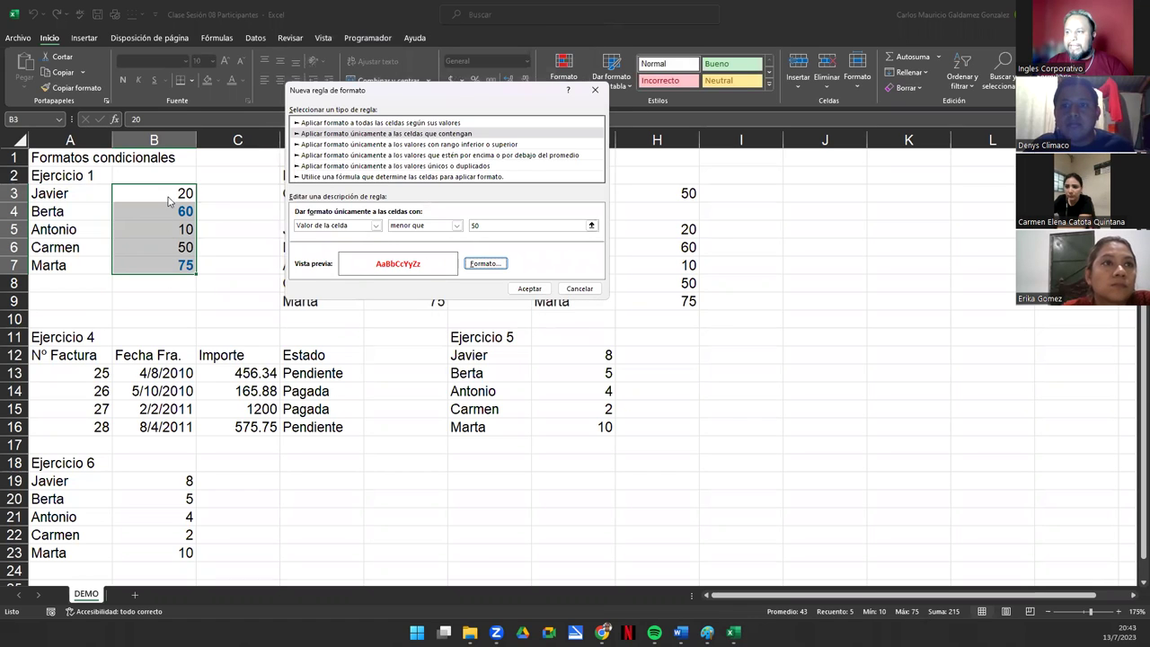
{"action": "left_click", "coordinate": [529, 289]}
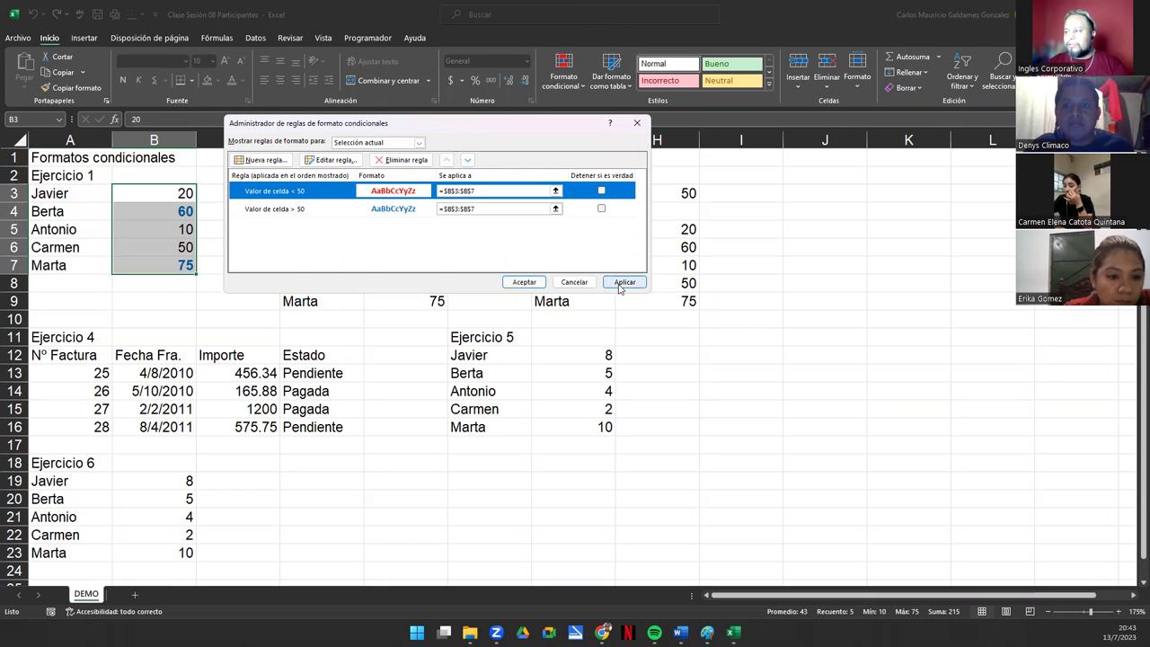
{"action": "left_click", "coordinate": [624, 283]}
{"action": "left_click", "coordinate": [522, 283]}
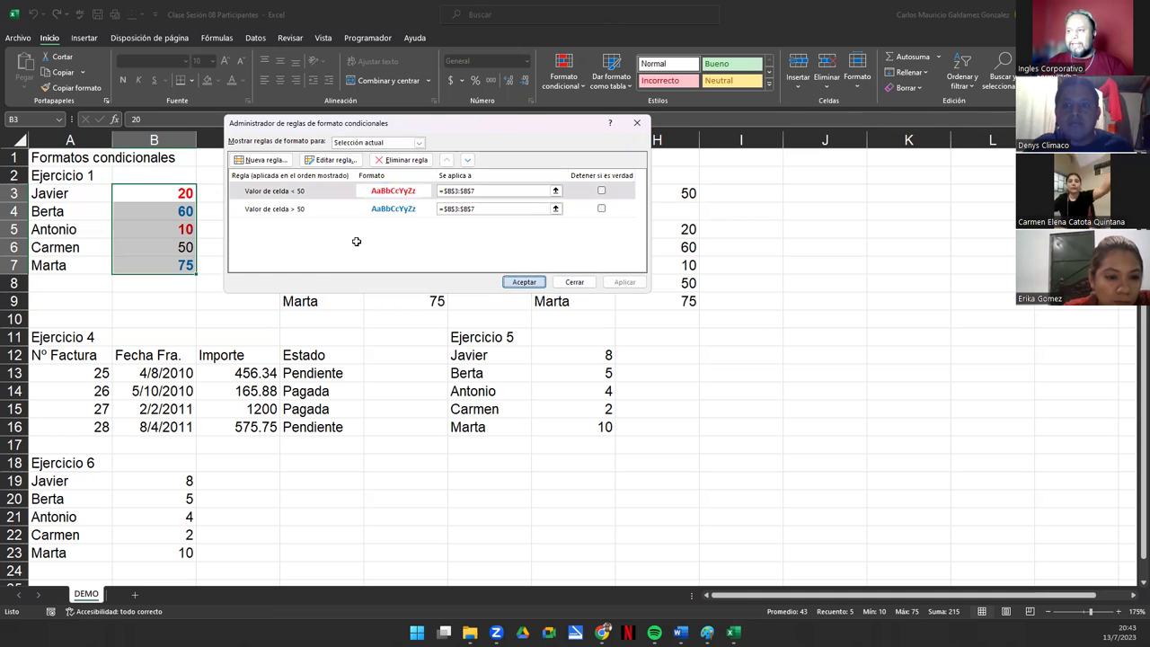
{"action": "left_click", "coordinate": [165, 262]}
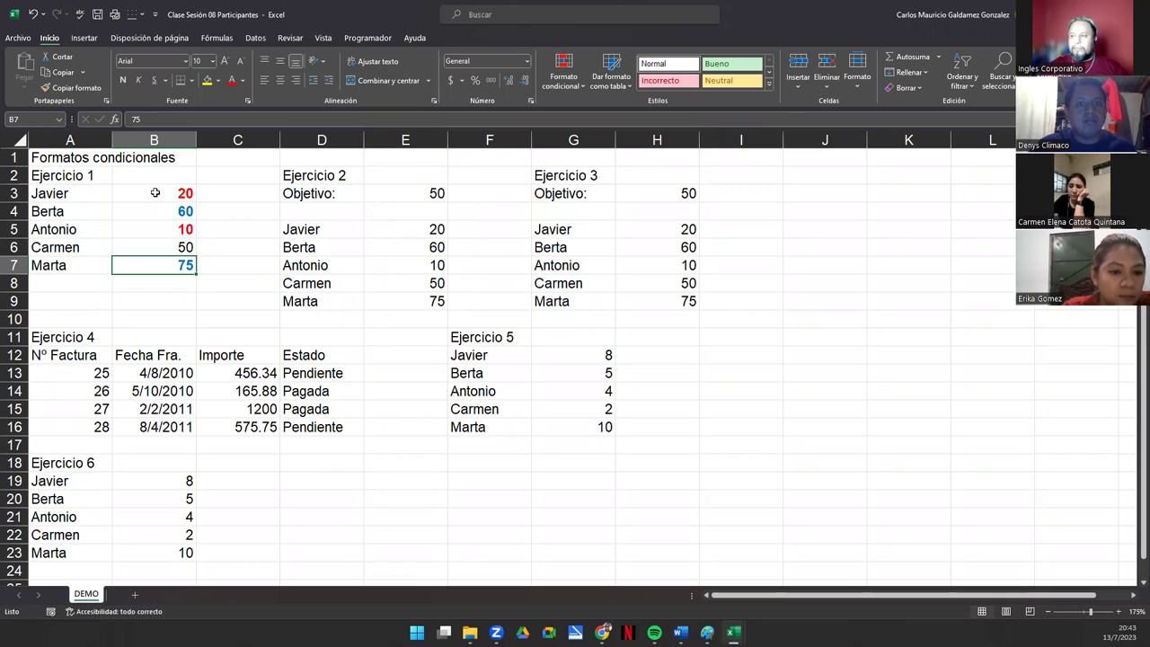
Review the condition and font format of the existing menor que 50 rule for the Ejercicio 1 values in B3:B7.
{"action": "left_click_drag", "start_coordinate": [155, 198], "coordinate": [169, 267]}
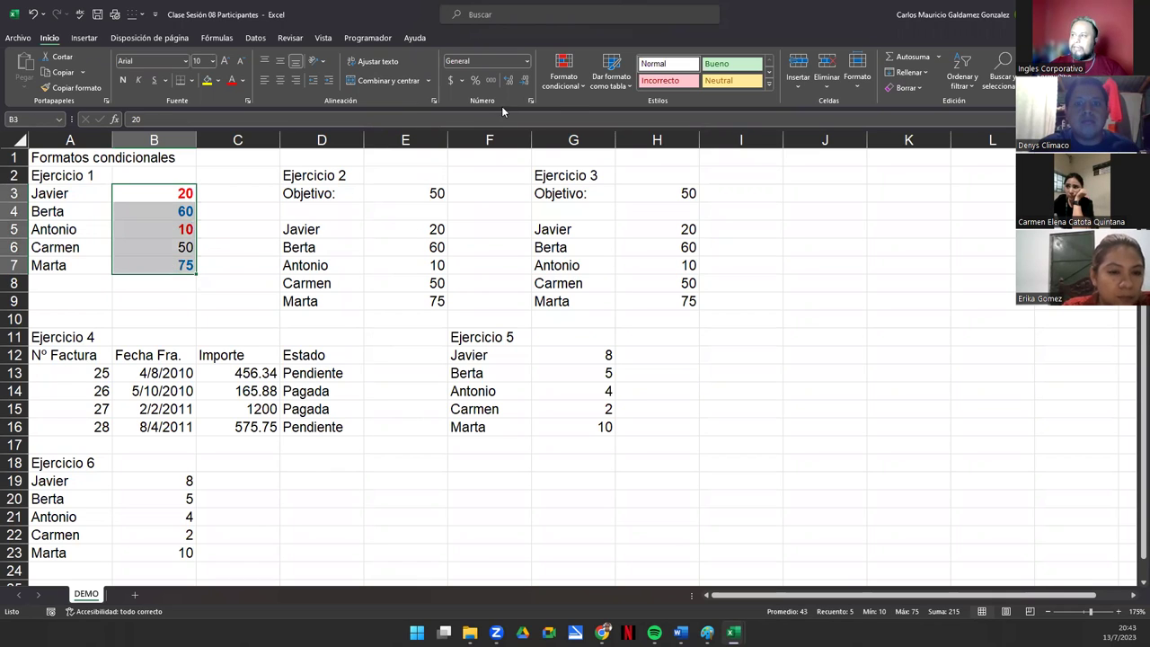
{"action": "left_click", "coordinate": [566, 80]}
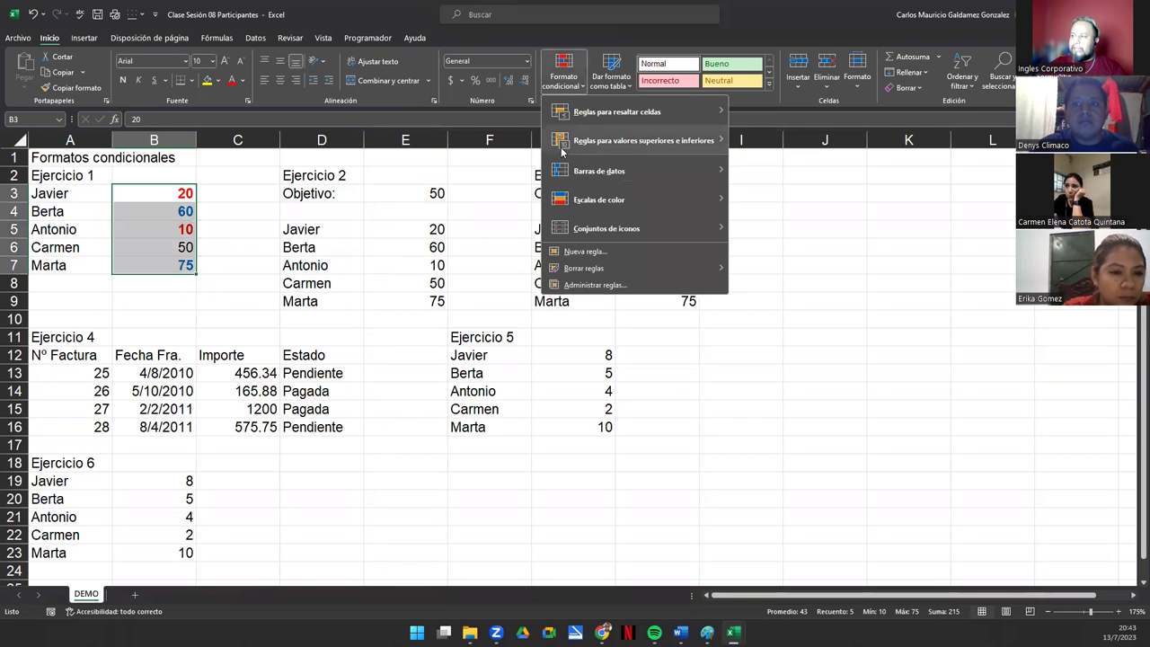
{"action": "left_click", "coordinate": [580, 286]}
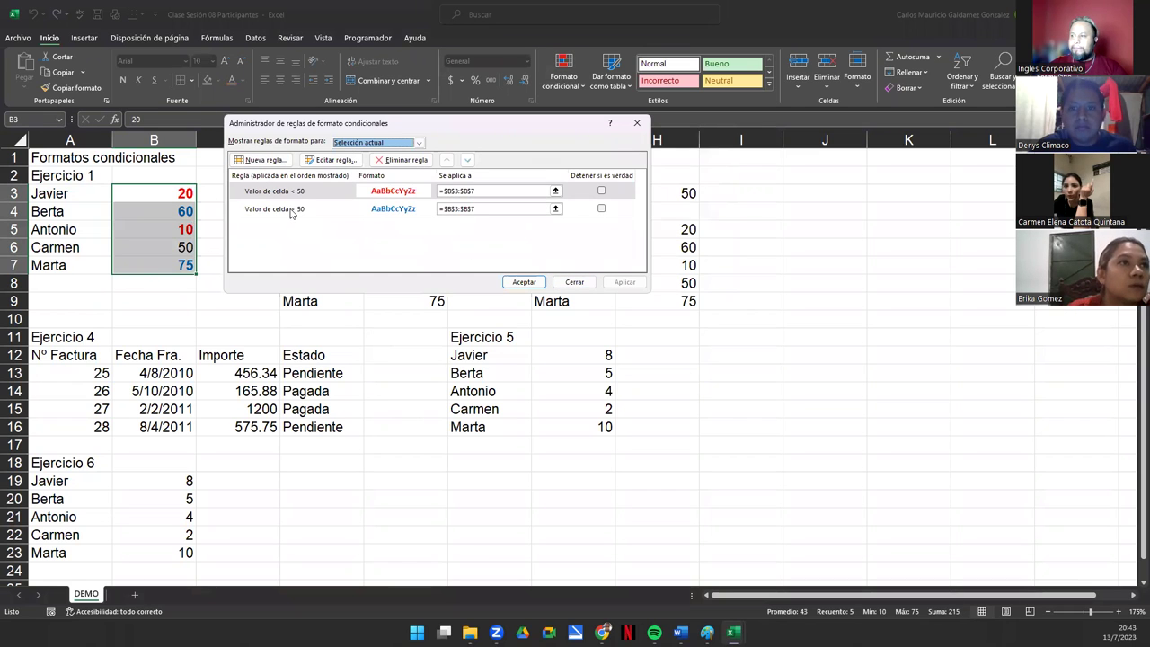
{"action": "left_click", "coordinate": [285, 191]}
{"action": "left_click", "coordinate": [325, 159]}
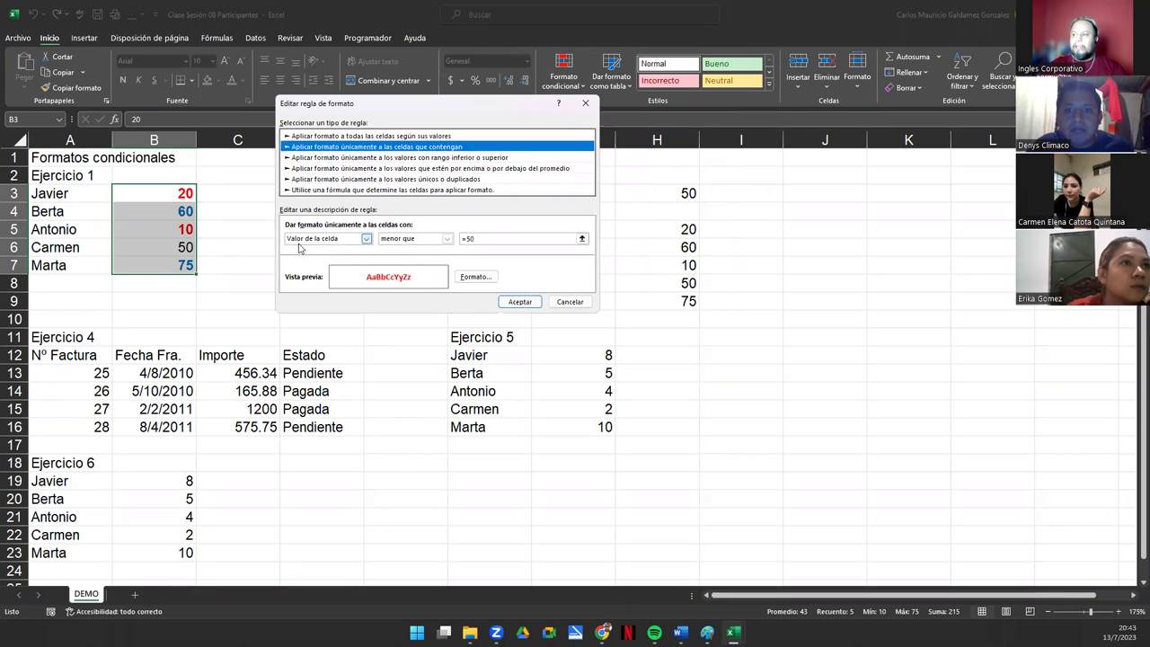
{"action": "left_click", "coordinate": [475, 276]}
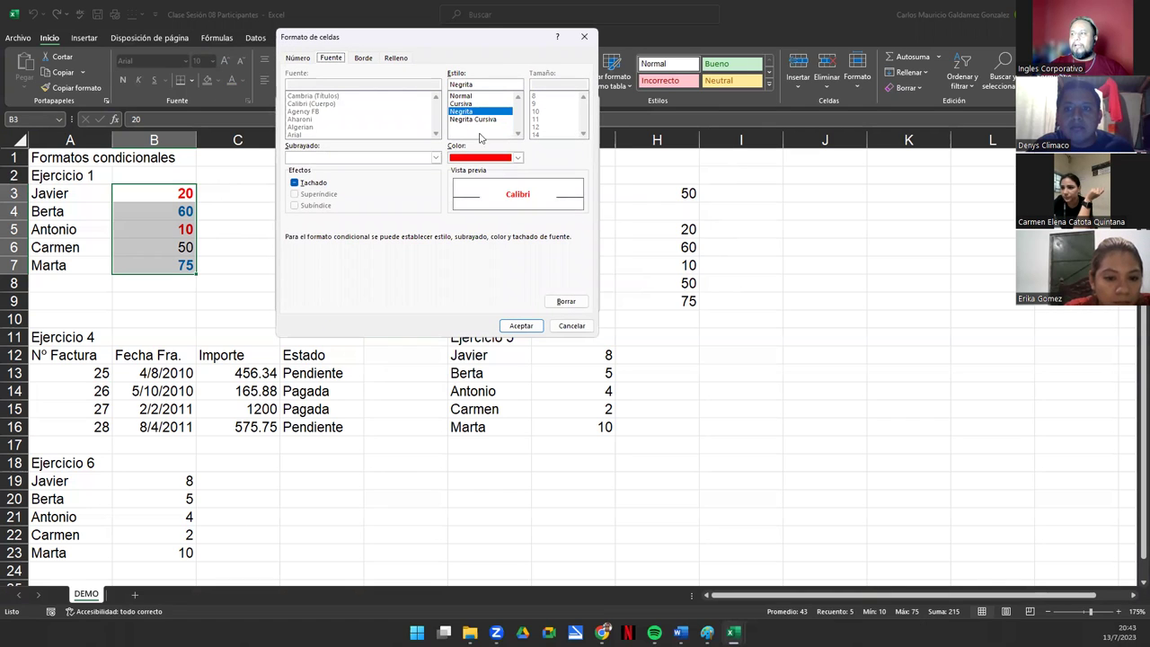
{"action": "left_click", "coordinate": [521, 326]}
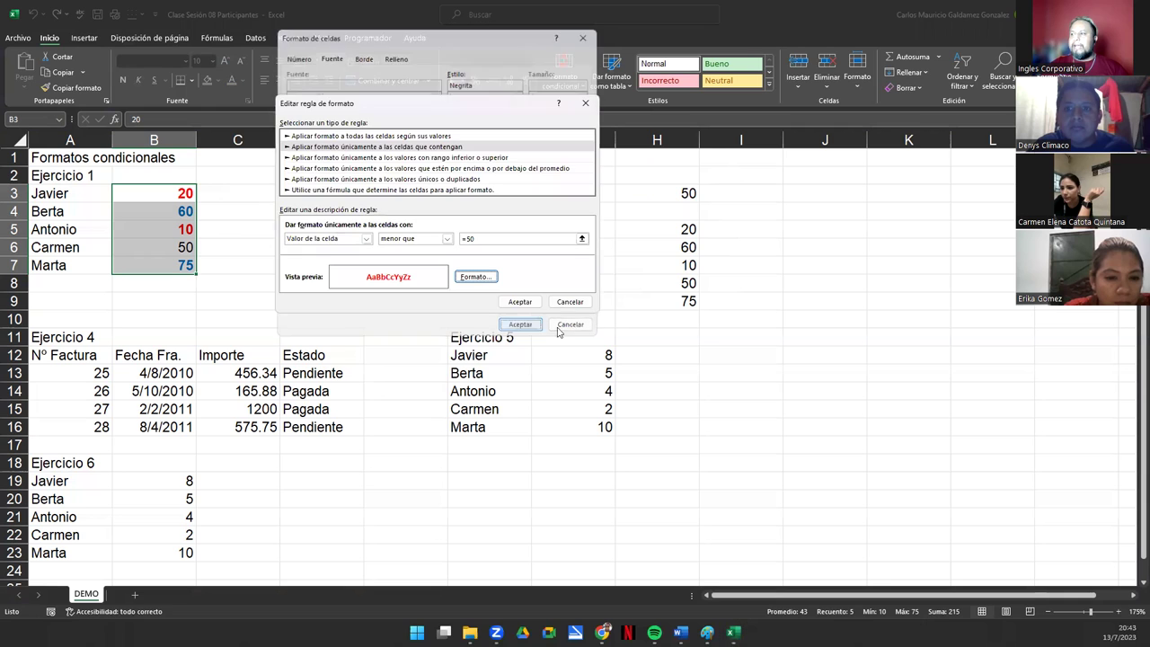
{"action": "left_click", "coordinate": [519, 302]}
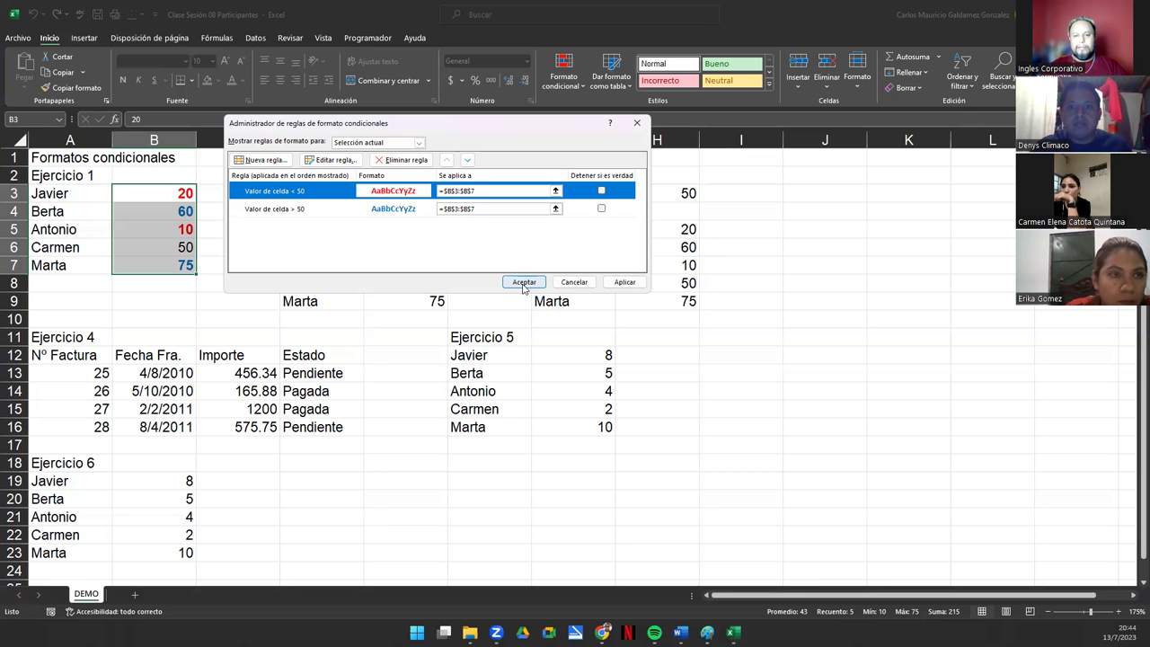
Create a new rule for B3:B7 that formats only cells whose value is igual a 50.
{"action": "left_click_drag", "start_coordinate": [488, 125], "coordinate": [577, 150]}
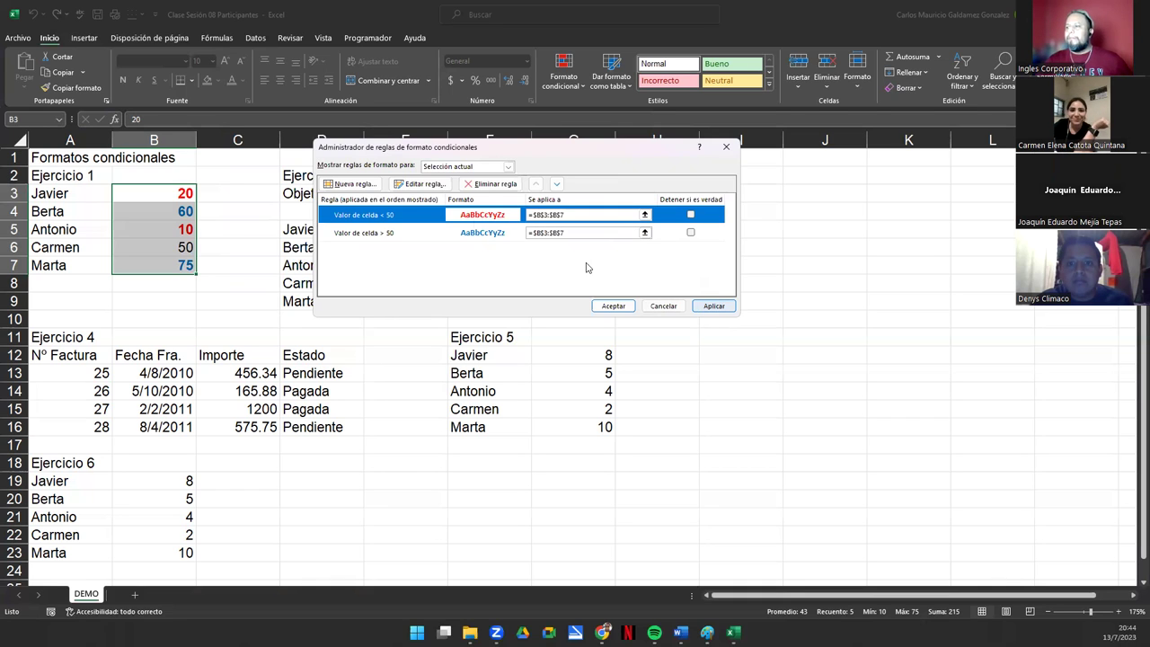
{"action": "left_click", "coordinate": [355, 187]}
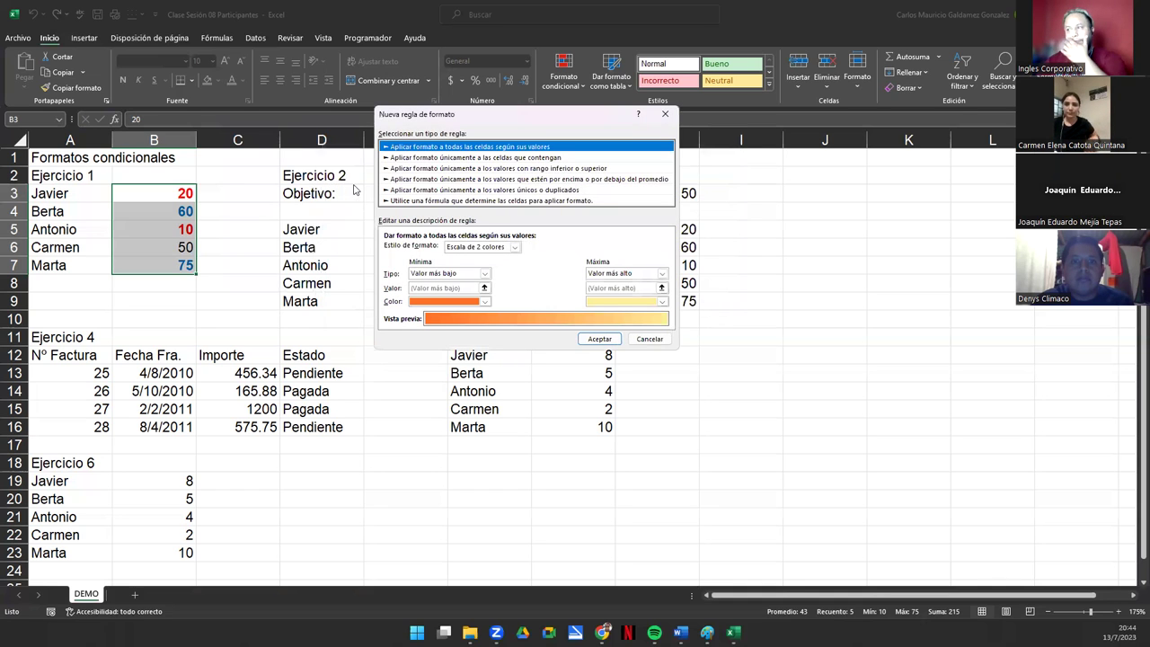
{"action": "left_click", "coordinate": [421, 159]}
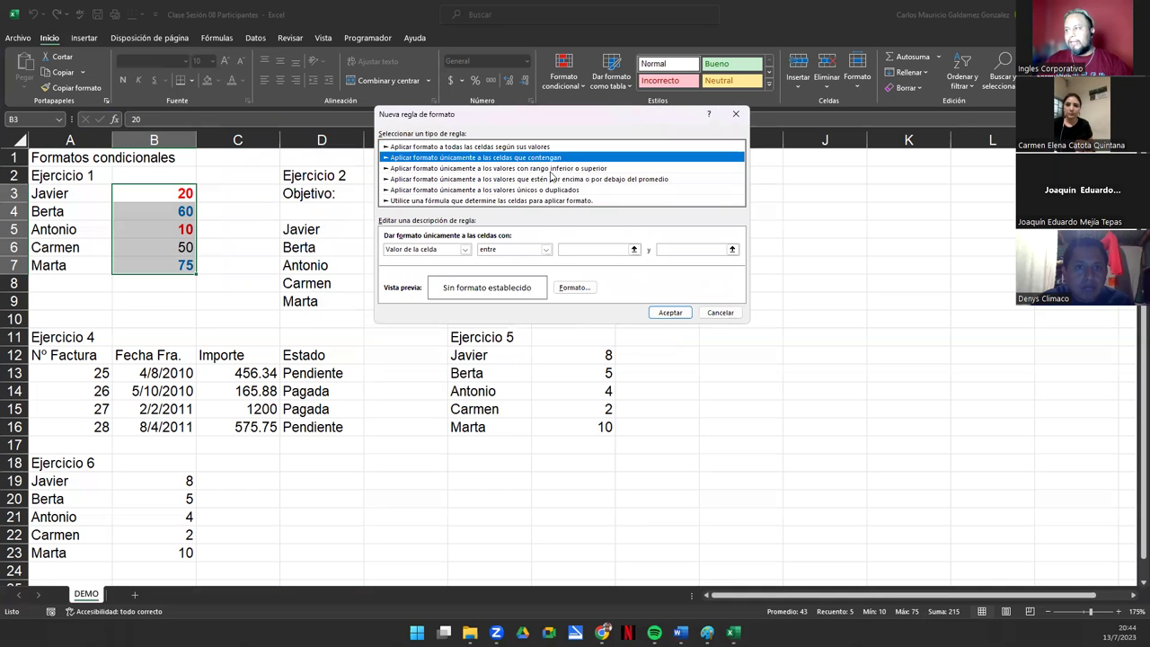
{"action": "left_click", "coordinate": [536, 252]}
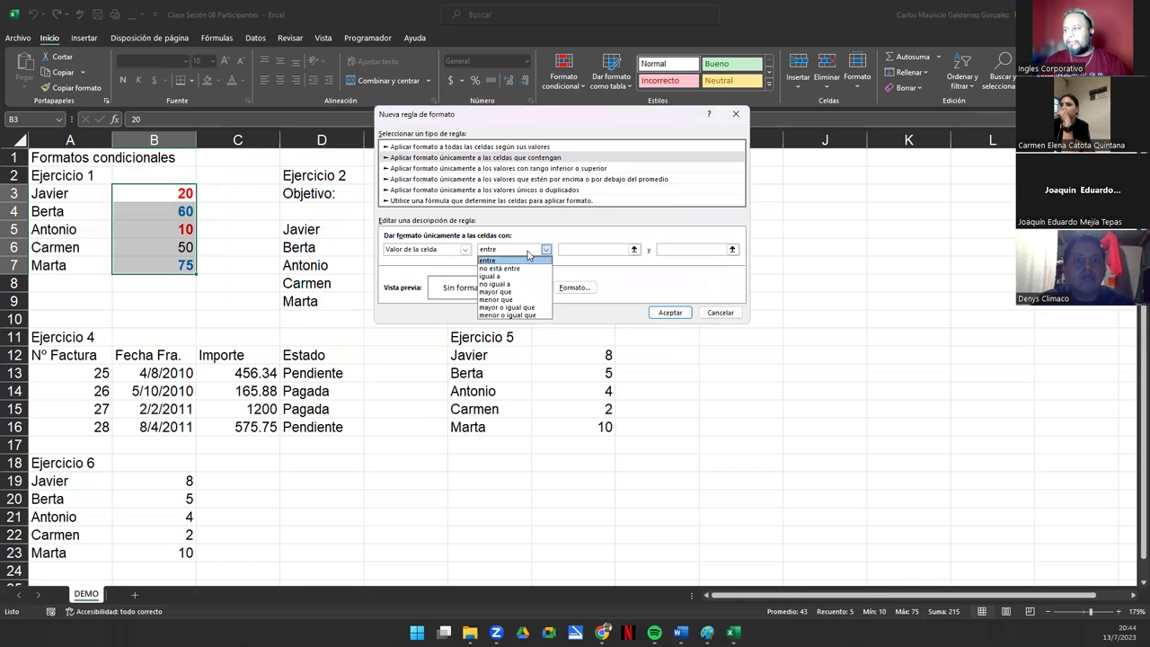
{"action": "left_click", "coordinate": [515, 280]}
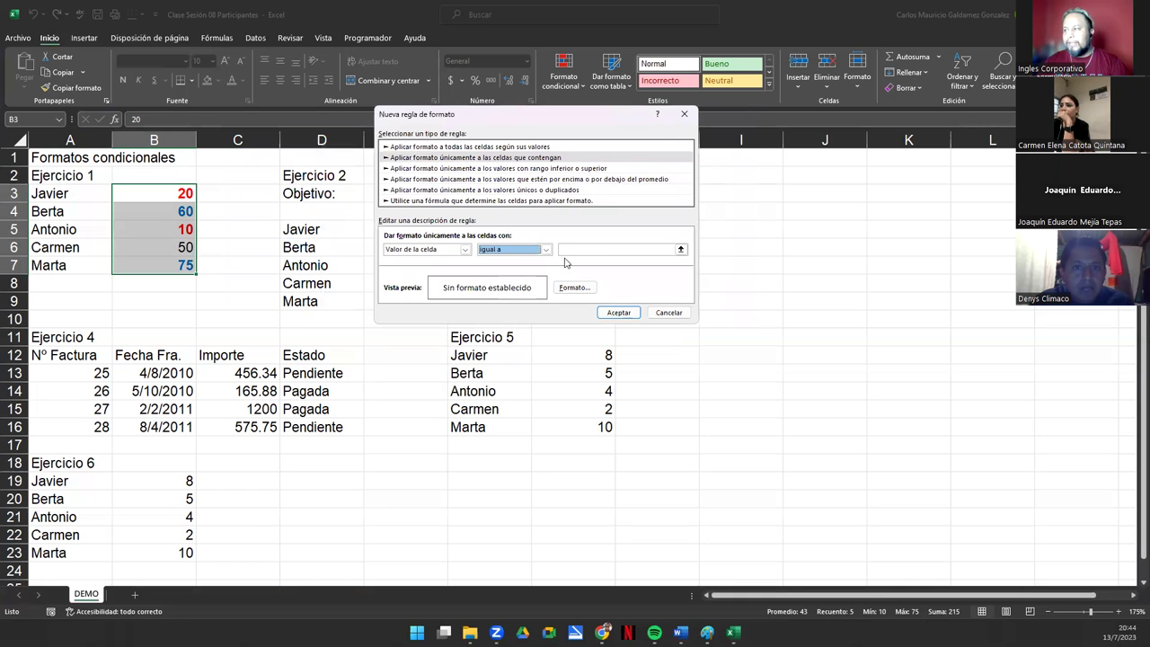
{"action": "left_click", "coordinate": [567, 250]}
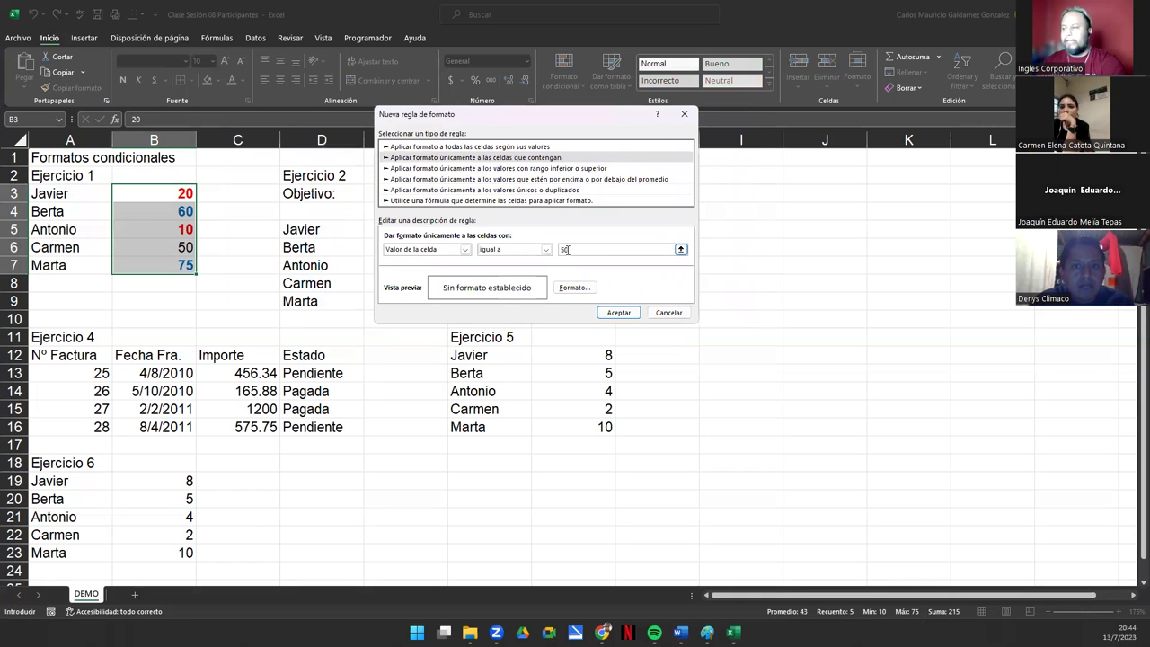
{"action": "type", "text": "50"}
Format the igual a 50 rule with a standard green font in Negrita and apply it to the Ejercicio 1 values.
{"action": "left_click", "coordinate": [564, 289]}
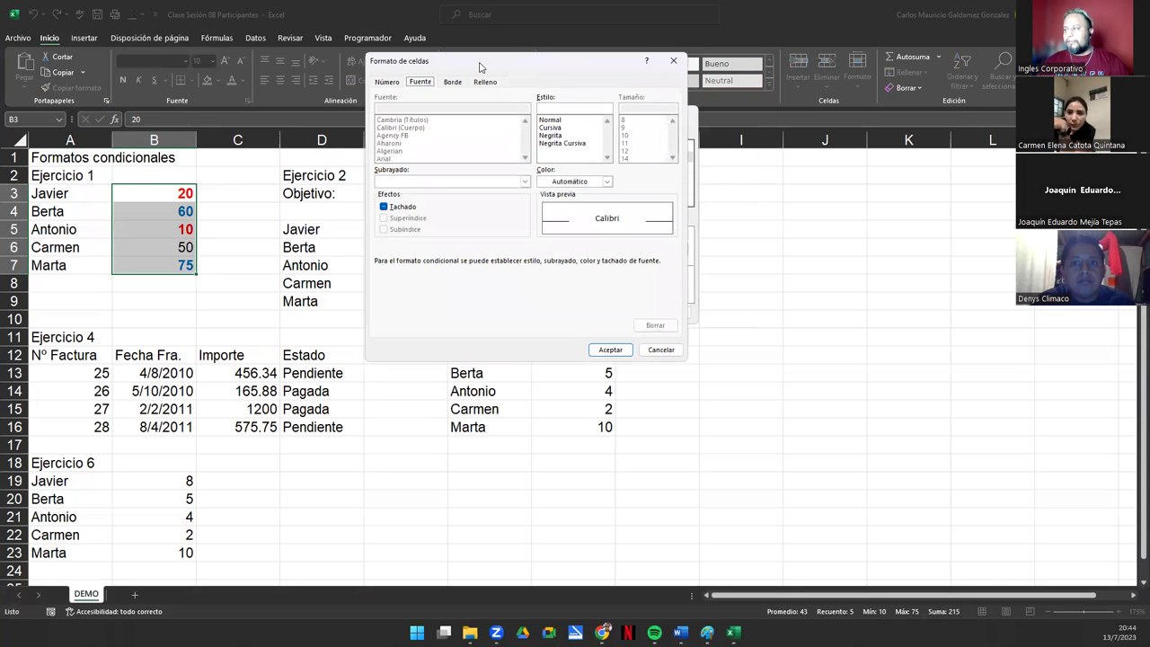
{"action": "left_click_drag", "start_coordinate": [479, 66], "coordinate": [822, 95]}
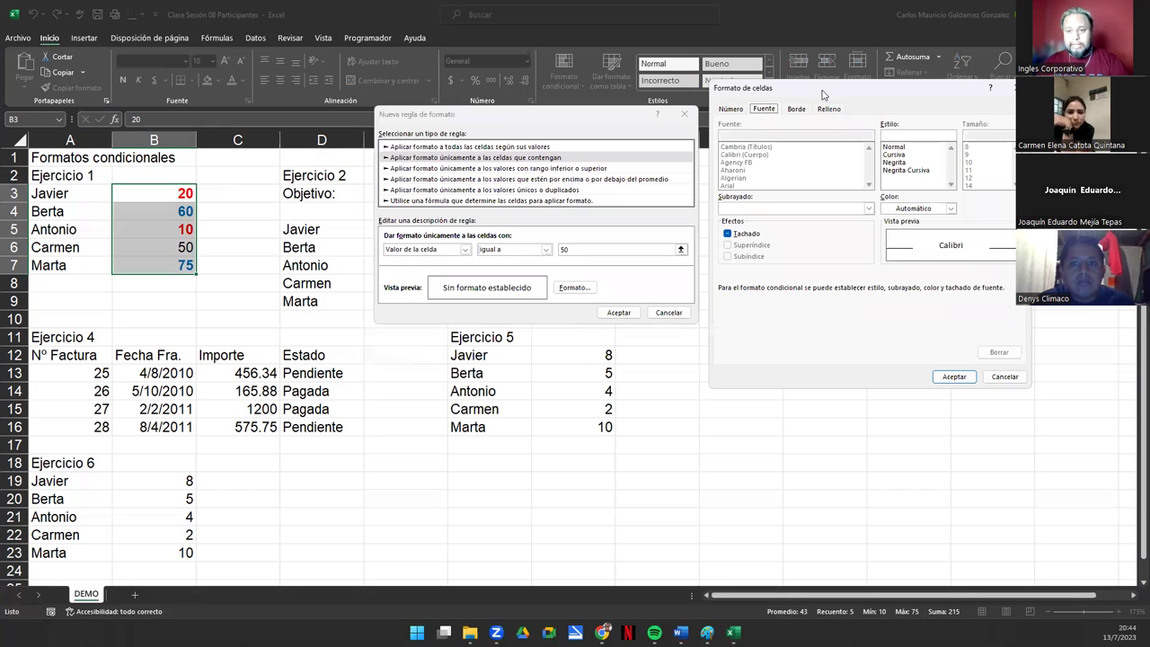
{"action": "left_click", "coordinate": [916, 208]}
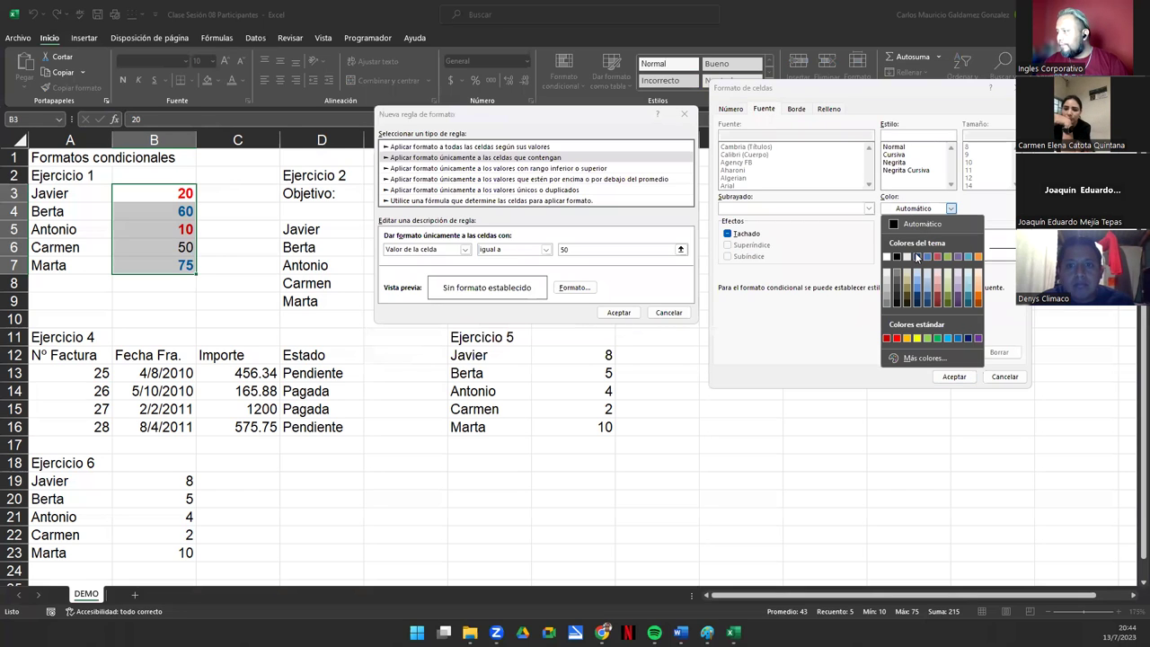
{"action": "left_click", "coordinate": [939, 341]}
{"action": "left_click", "coordinate": [894, 155]}
{"action": "left_click", "coordinate": [895, 163]}
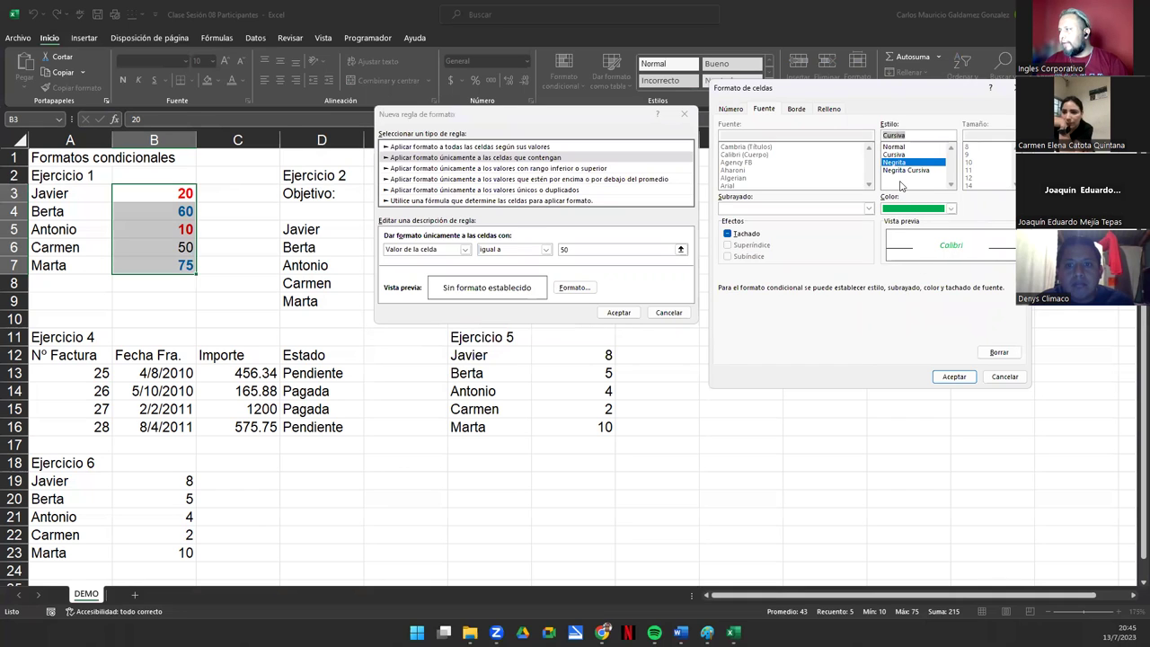
{"action": "left_click", "coordinate": [950, 377]}
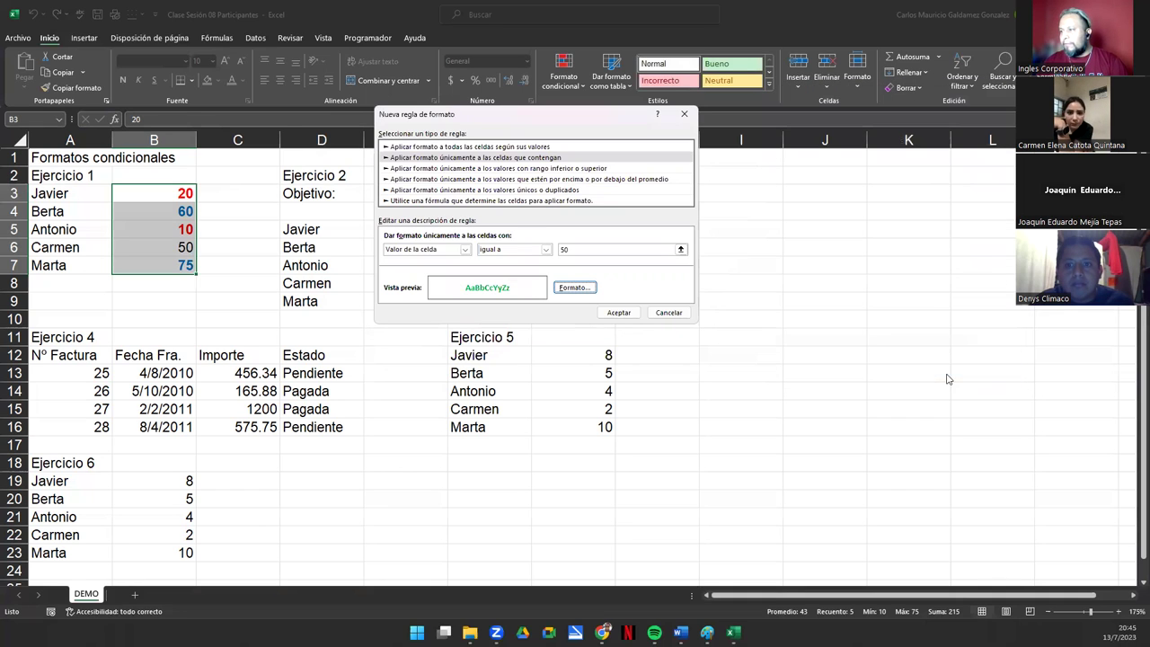
{"action": "left_click", "coordinate": [618, 313]}
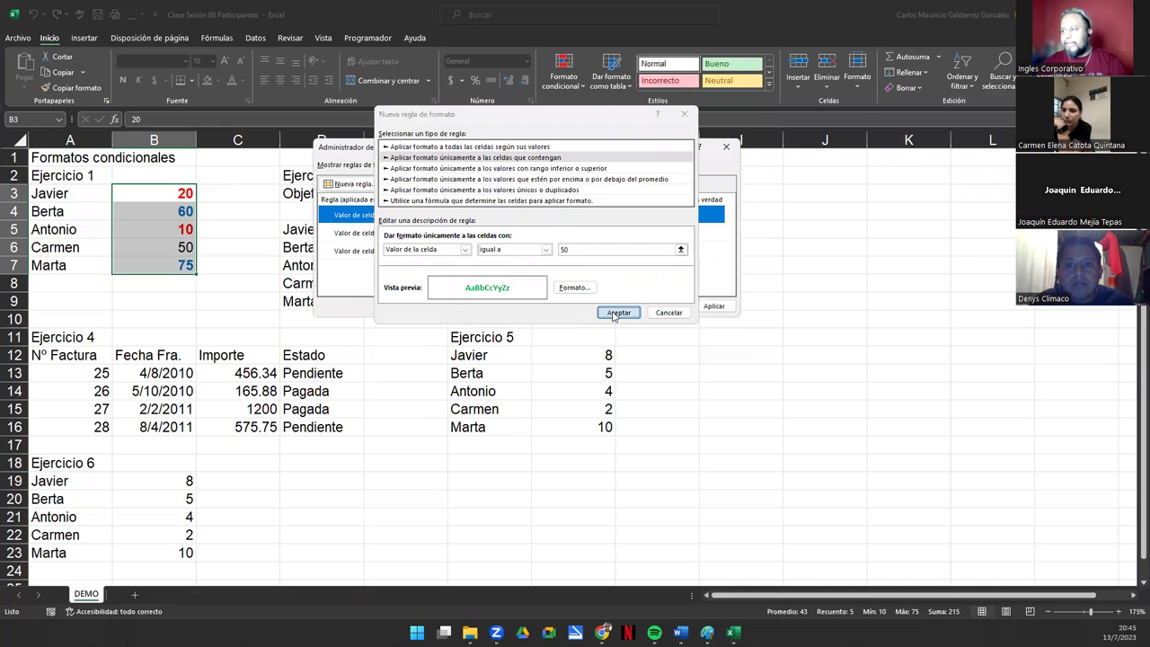
{"action": "left_click", "coordinate": [711, 307]}
{"action": "left_click", "coordinate": [613, 306]}
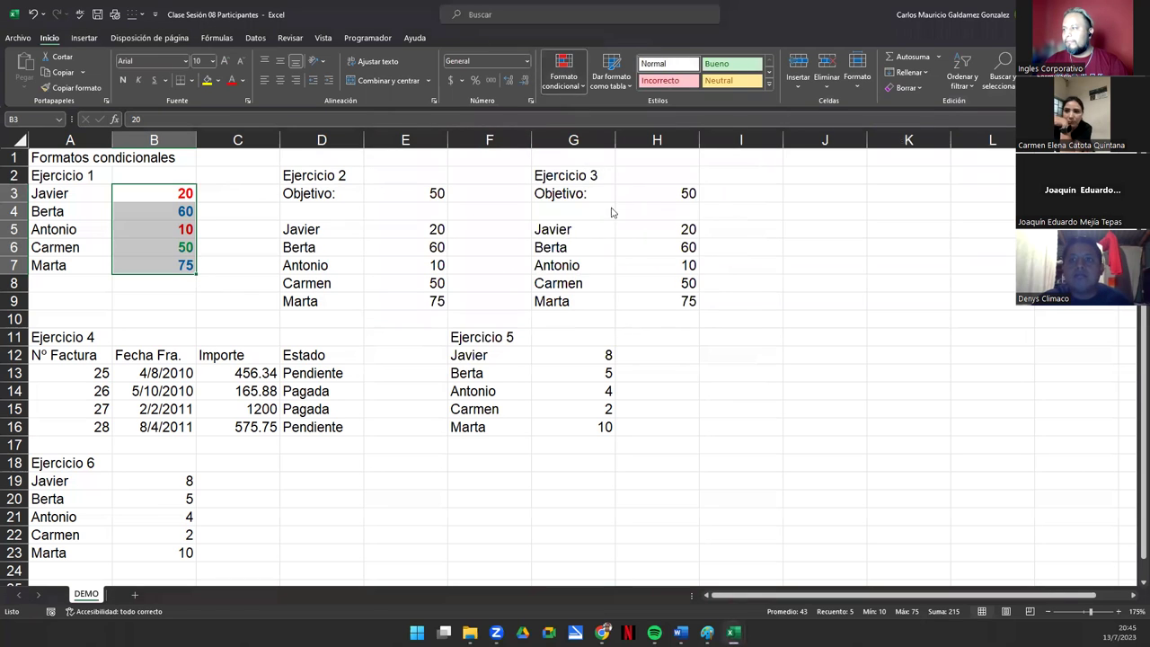
Review the settings of the igual a 50 rule in the conditional formatting rules manager for B3:B7.
{"action": "left_click", "coordinate": [563, 76]}
{"action": "left_click", "coordinate": [588, 286]}
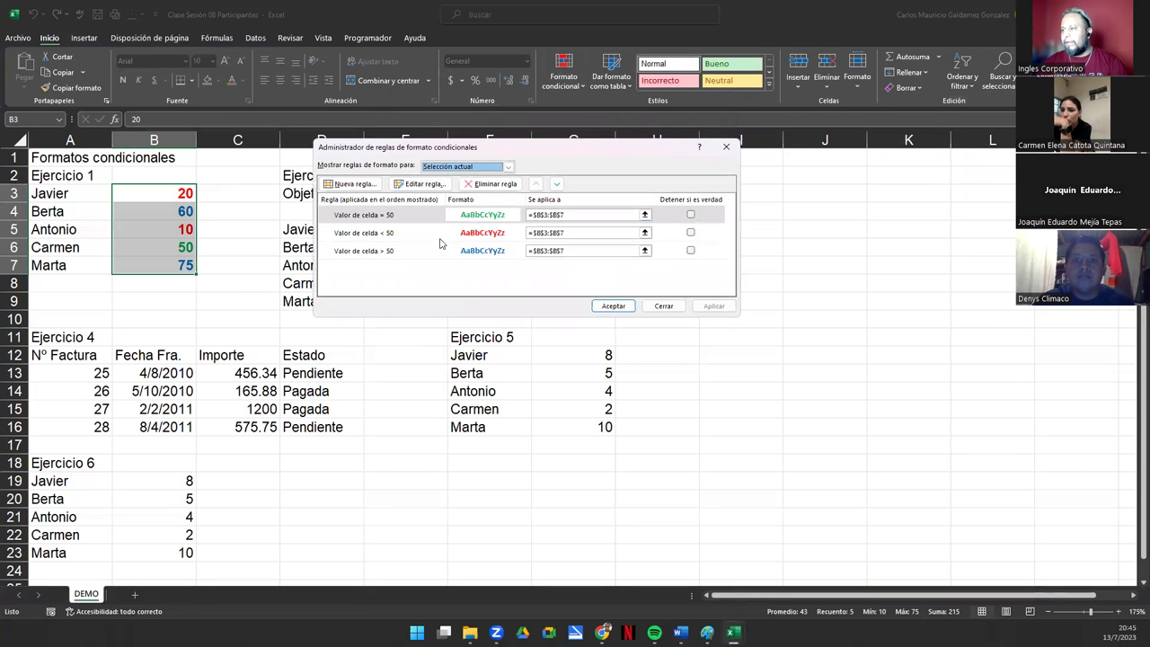
{"action": "left_click", "coordinate": [405, 220]}
{"action": "left_click", "coordinate": [418, 185]}
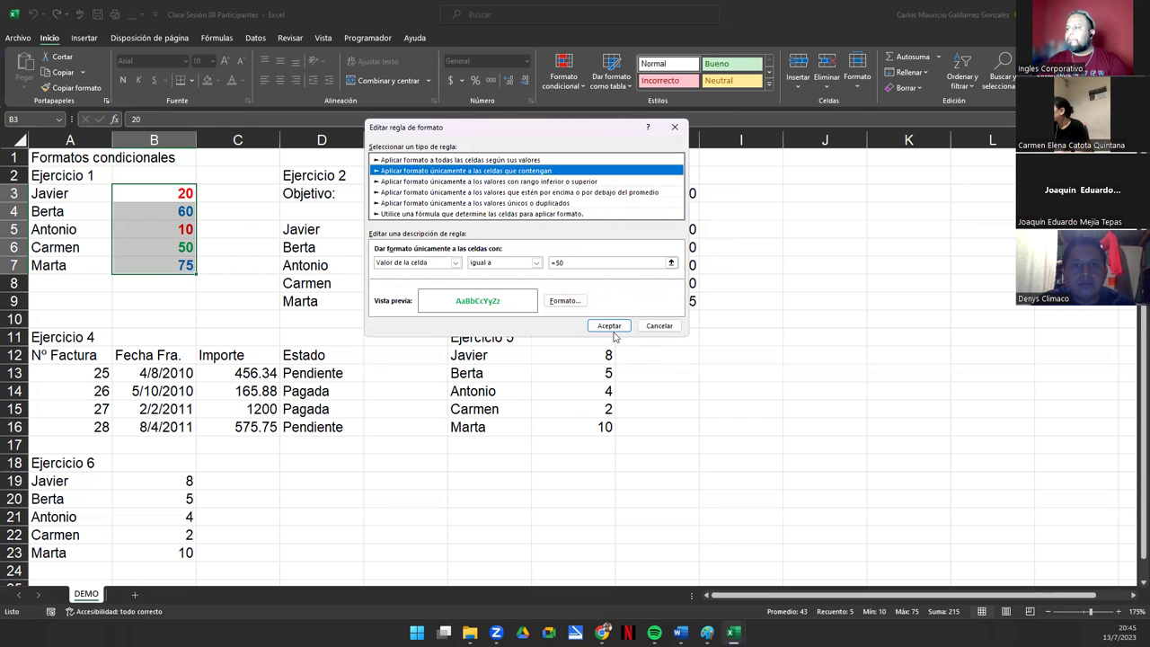
{"action": "left_click", "coordinate": [659, 326]}
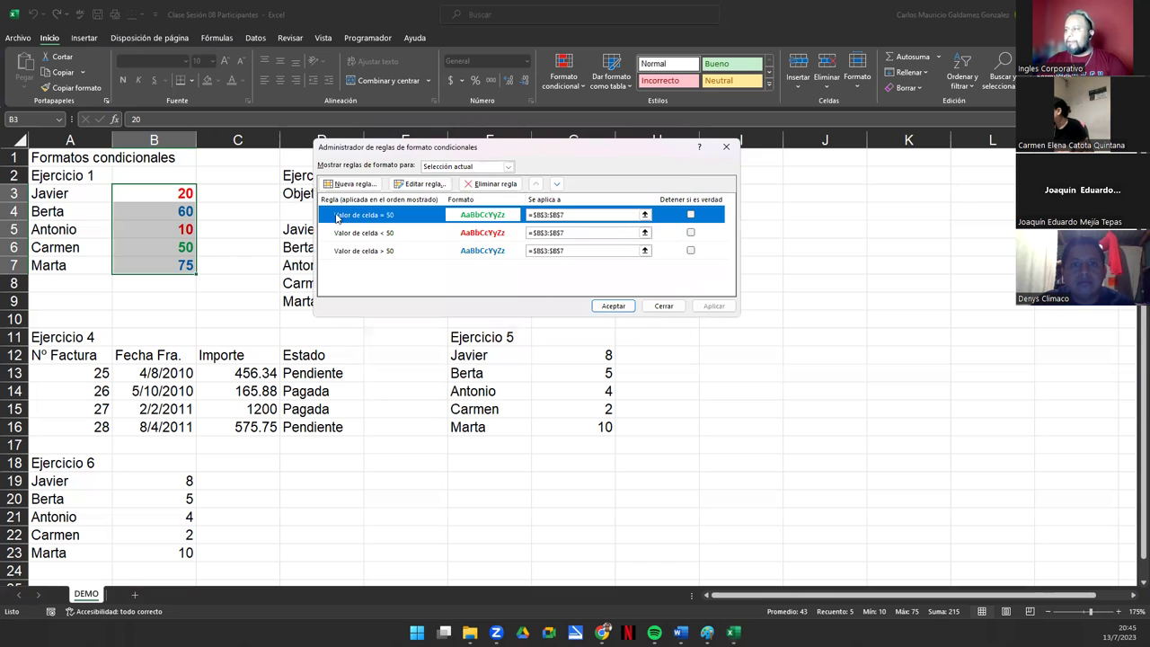
{"action": "left_click", "coordinate": [611, 306]}
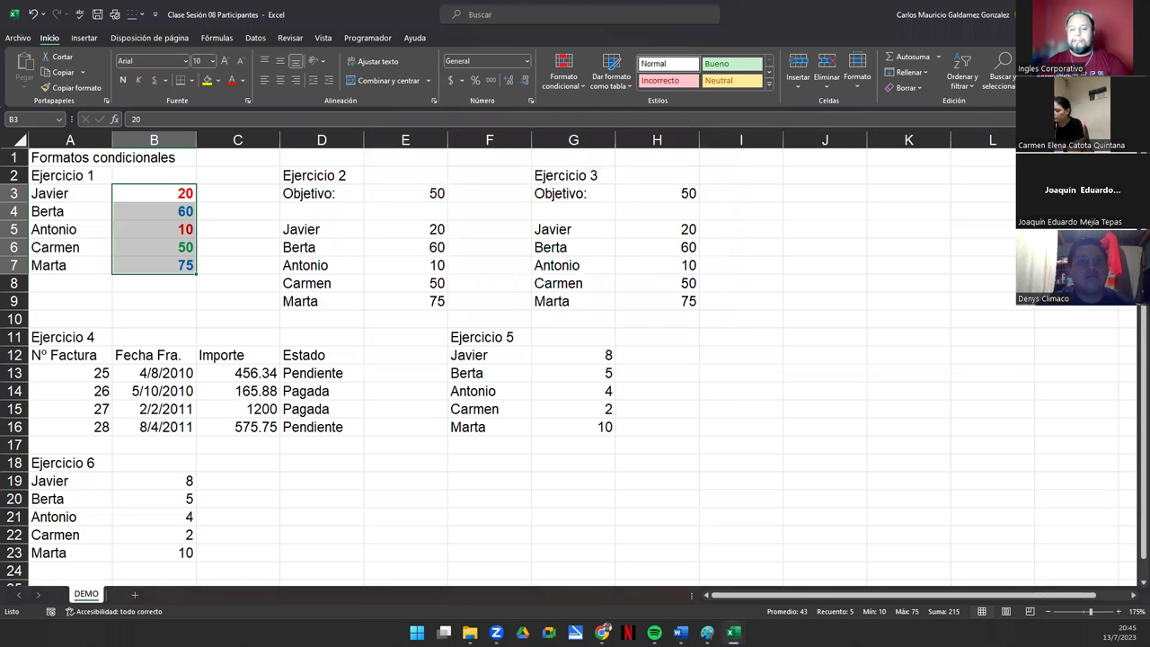
Examine the Ejercicio 2 Objetivo cells D3:E3 alongside the Ejercicio 1 values in B3:B7.
{"action": "left_click", "coordinate": [310, 193]}
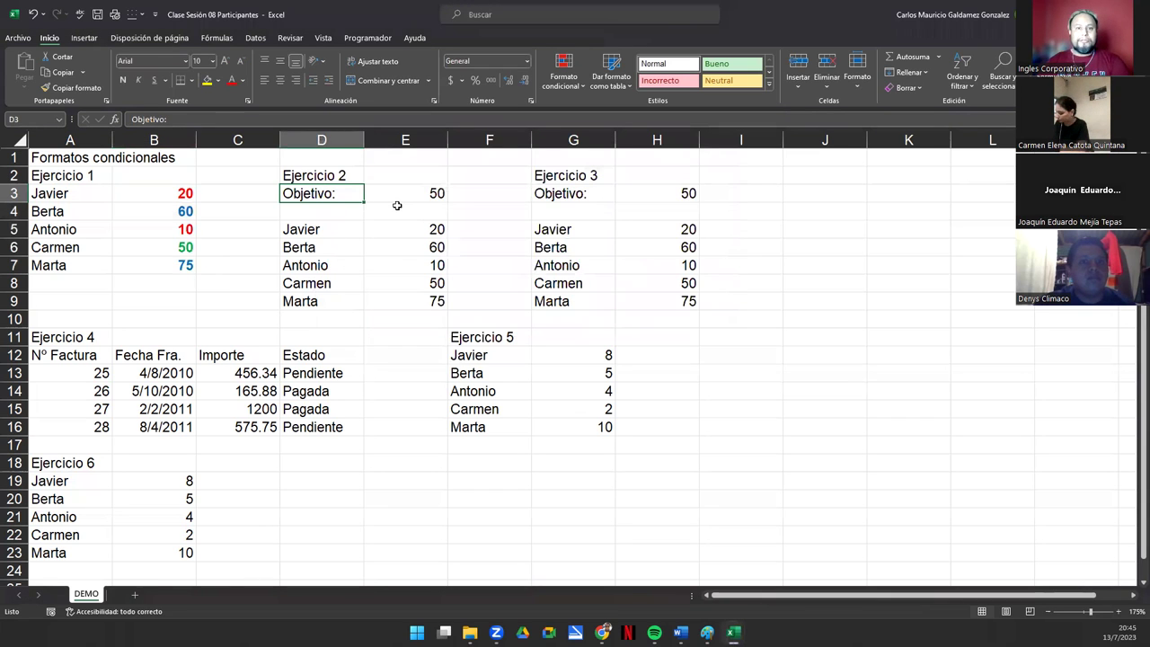
{"action": "left_click_drag", "start_coordinate": [288, 196], "coordinate": [431, 193]}
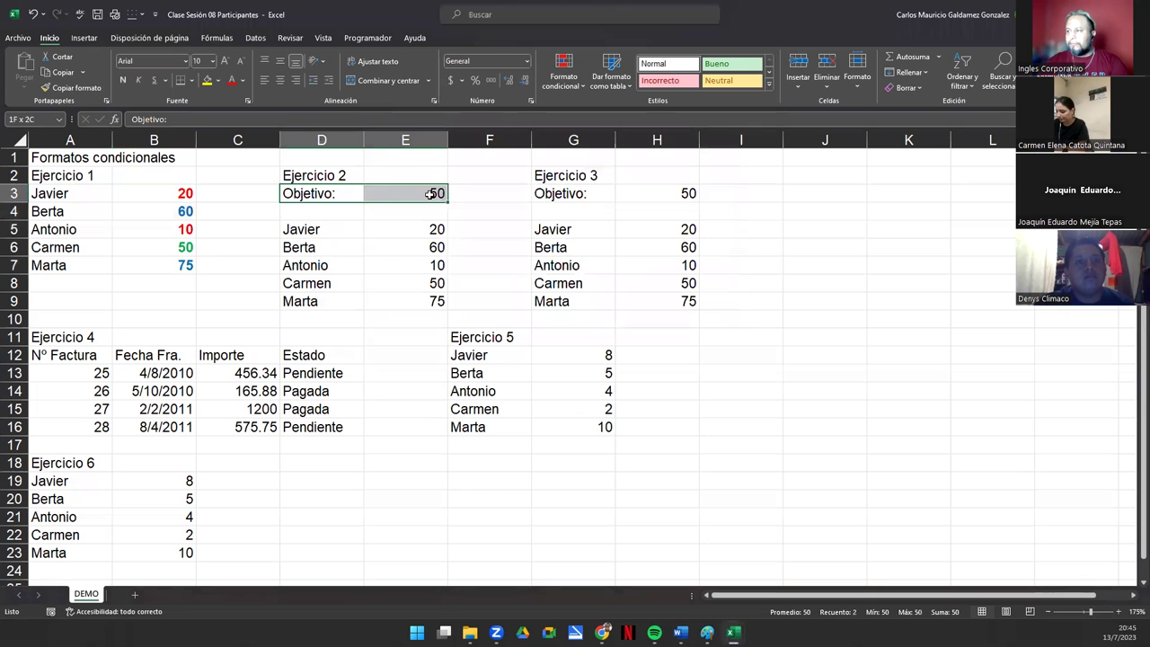
{"action": "left_click", "coordinate": [390, 195]}
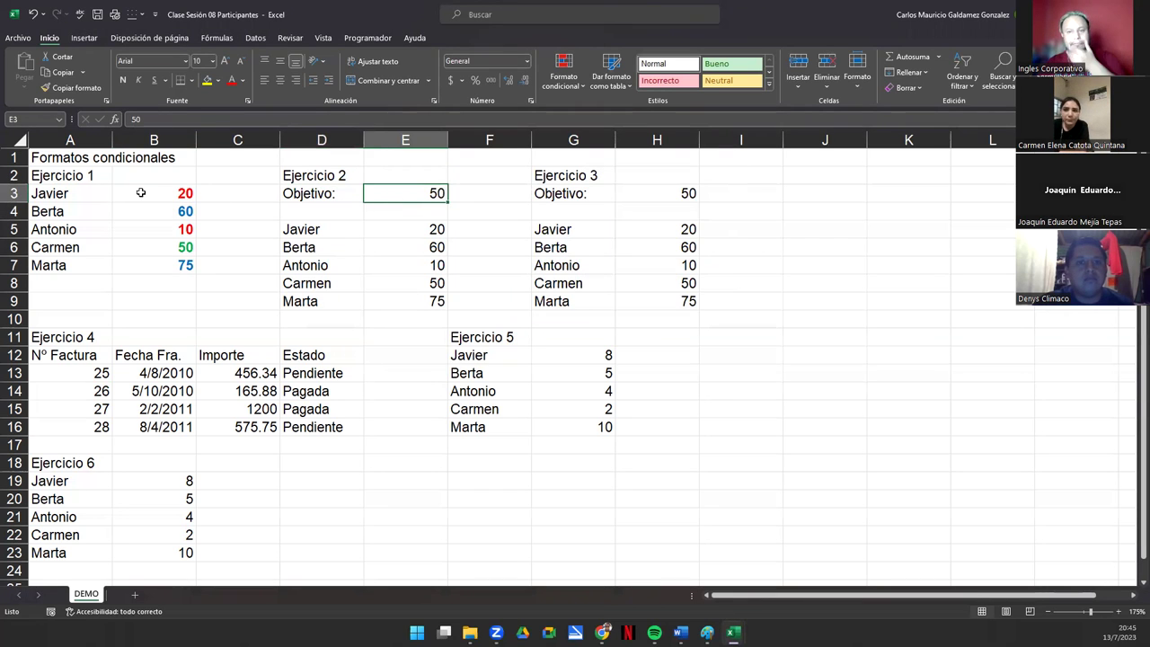
{"action": "left_click_drag", "start_coordinate": [142, 196], "coordinate": [143, 191]}
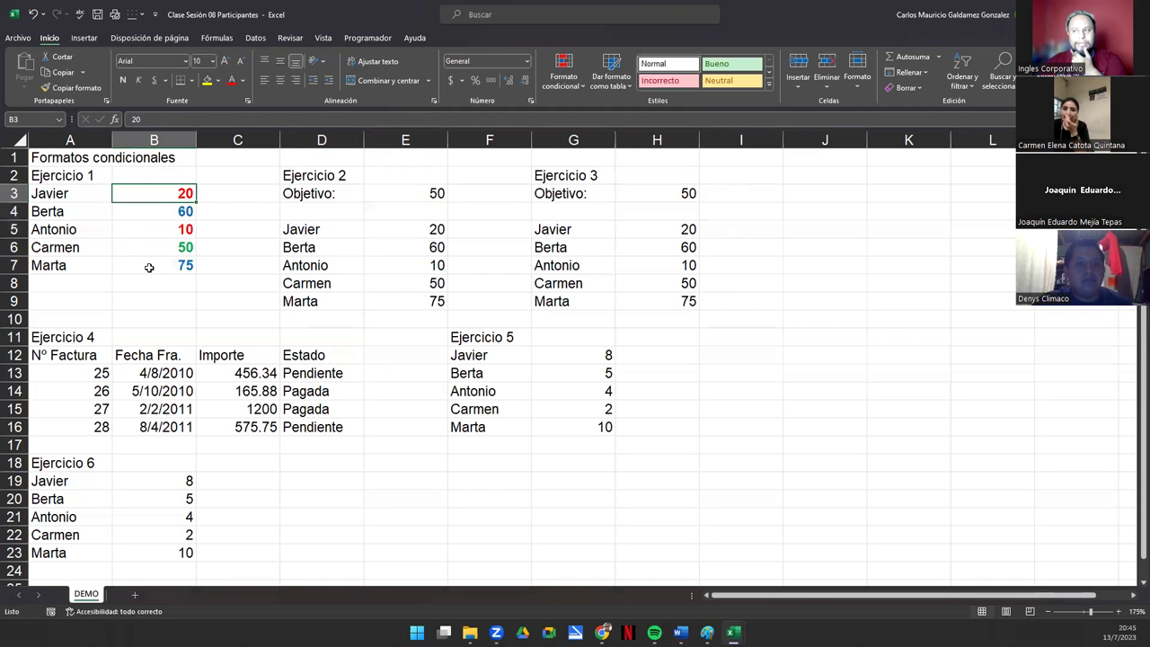
{"action": "left_click", "coordinate": [149, 268], "text": "shift"}
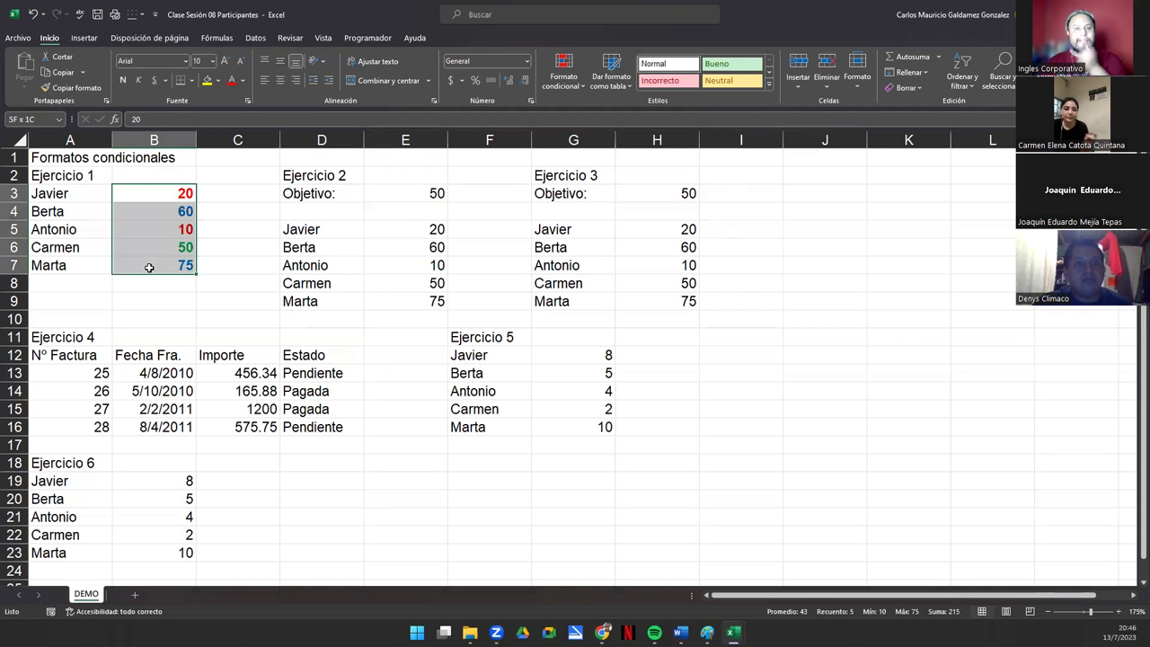
{"action": "left_click", "coordinate": [427, 192]}
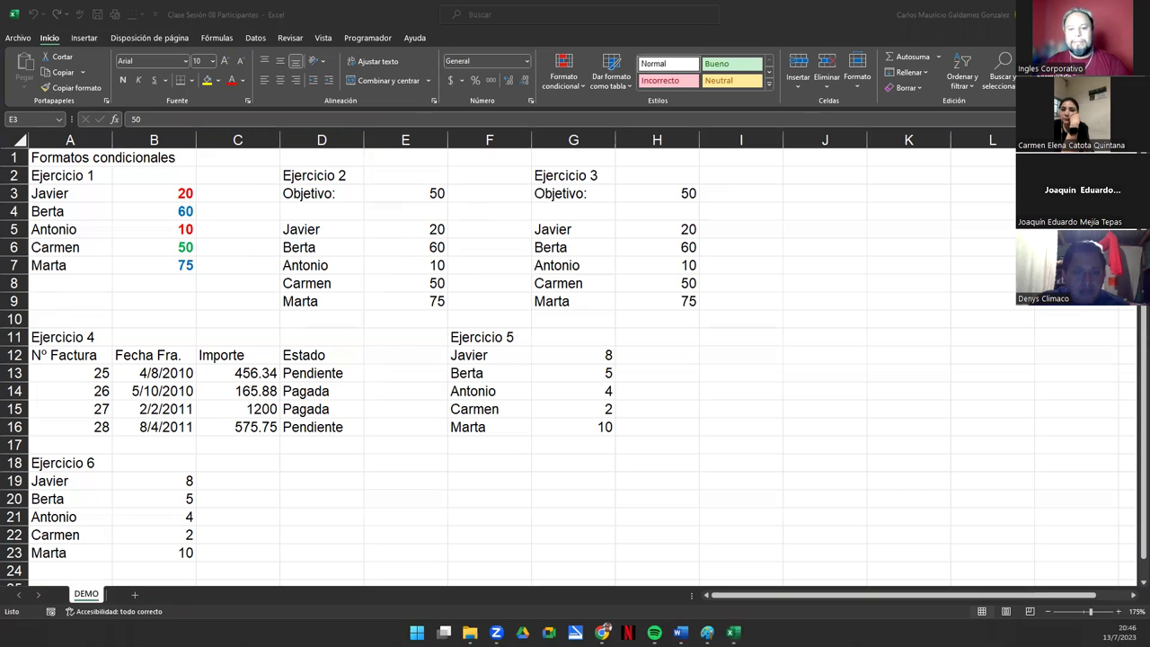
Create a new rule for the Ejercicio 2 values E5:E9 that formats only cells whose value is mayor que =$E$3.
{"action": "left_click_drag", "start_coordinate": [411, 227], "coordinate": [432, 298]}
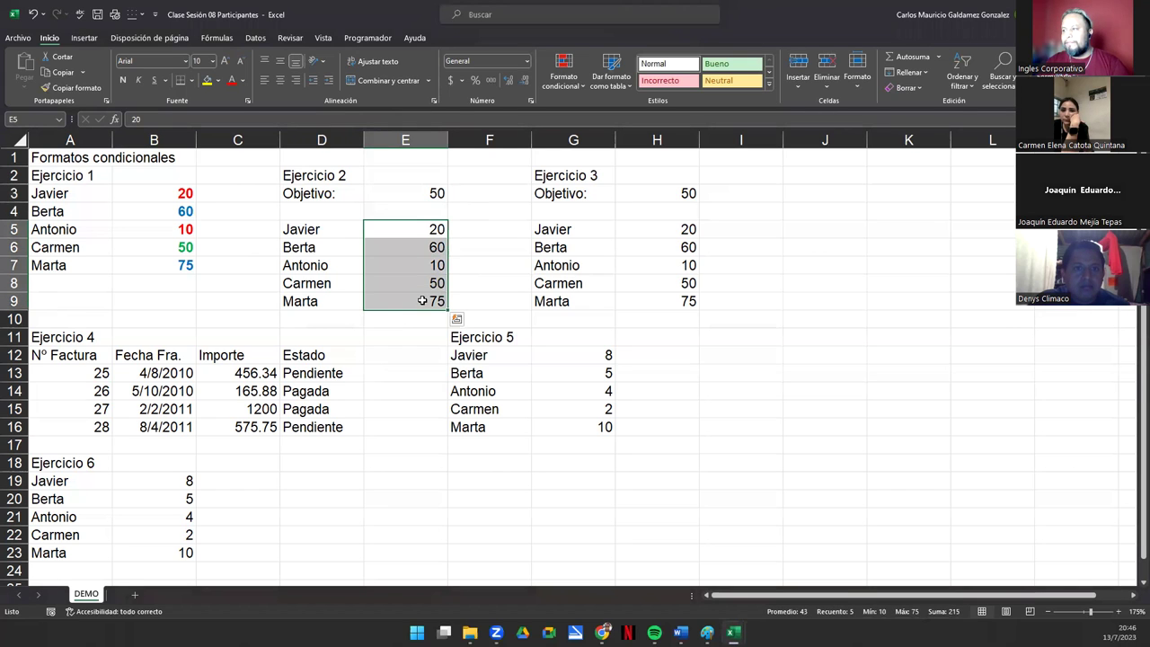
{"action": "left_click", "coordinate": [579, 93]}
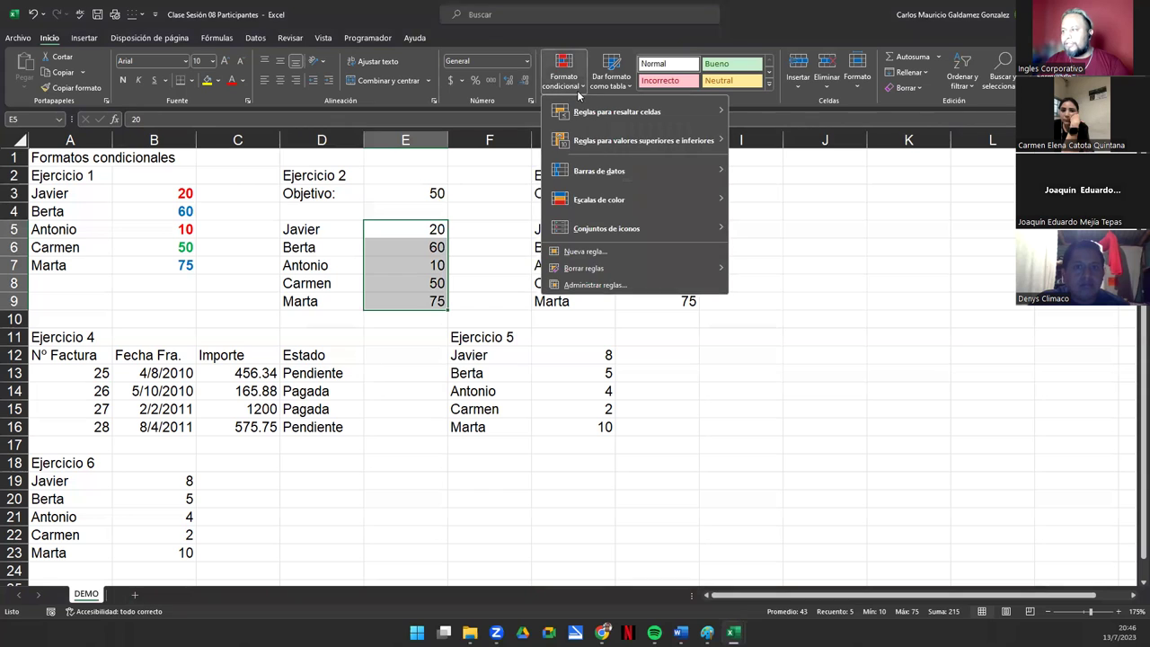
{"action": "left_click", "coordinate": [595, 284]}
{"action": "left_click", "coordinate": [189, 177]}
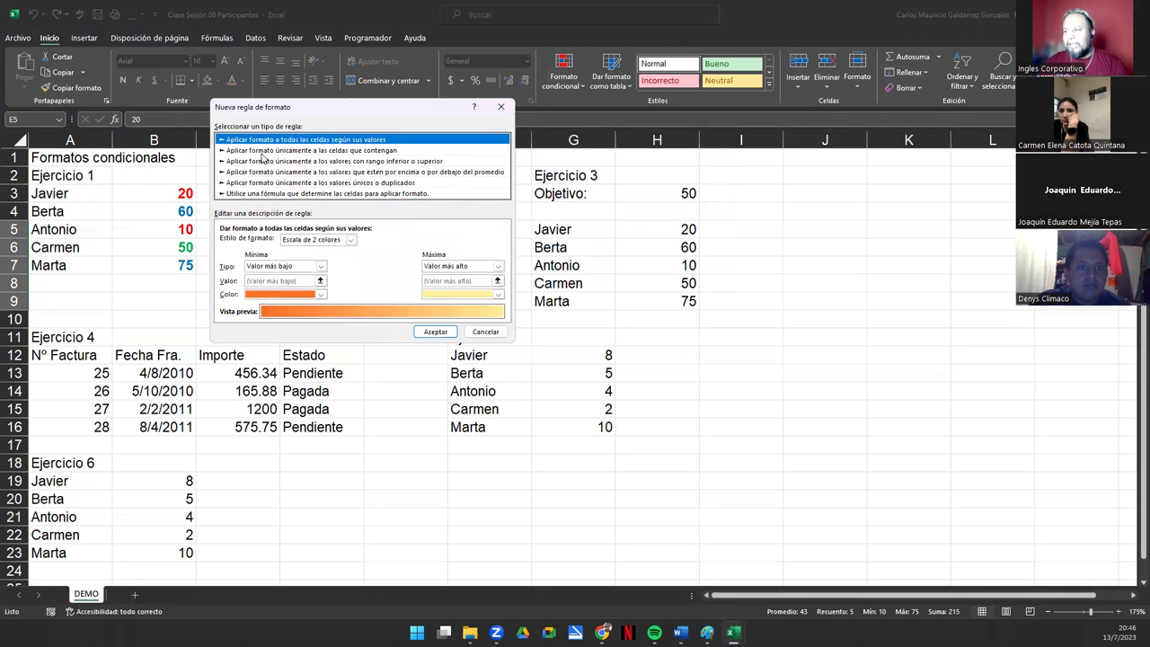
{"action": "left_click", "coordinate": [251, 151]}
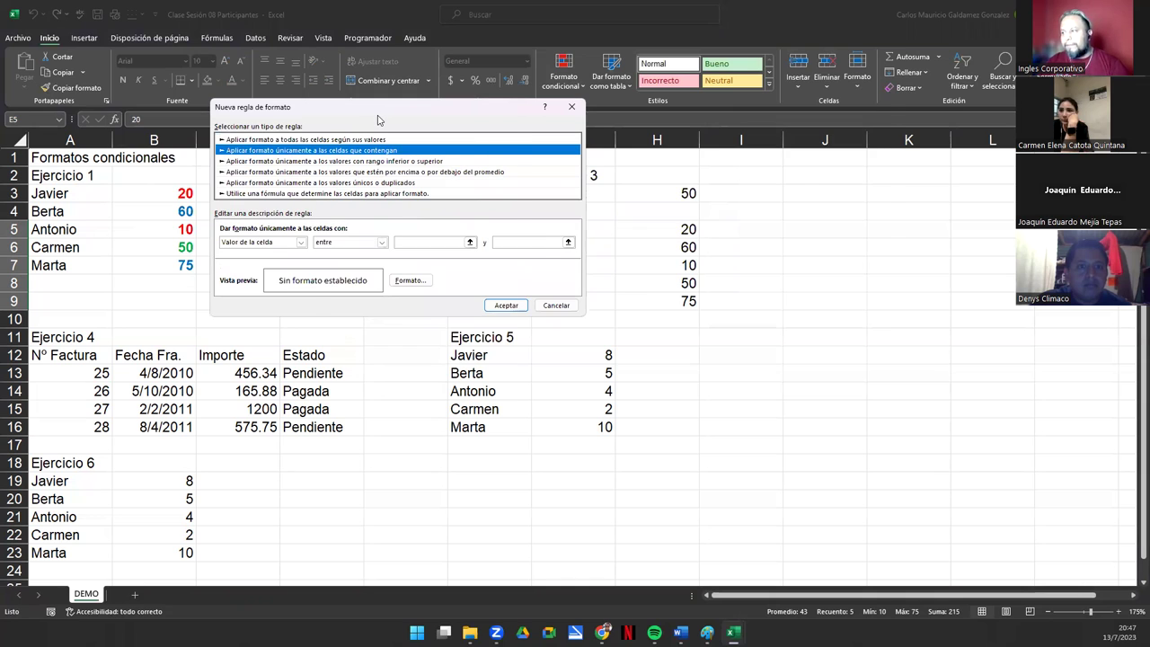
{"action": "left_click_drag", "start_coordinate": [377, 120], "coordinate": [681, 126]}
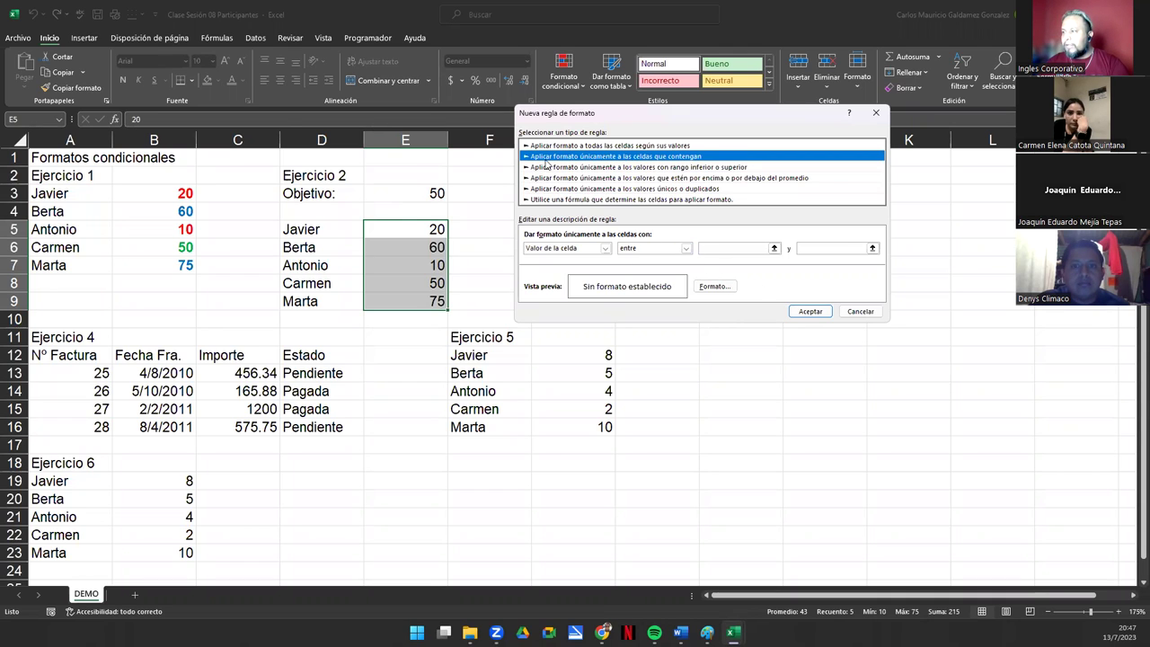
{"action": "left_click", "coordinate": [644, 250]}
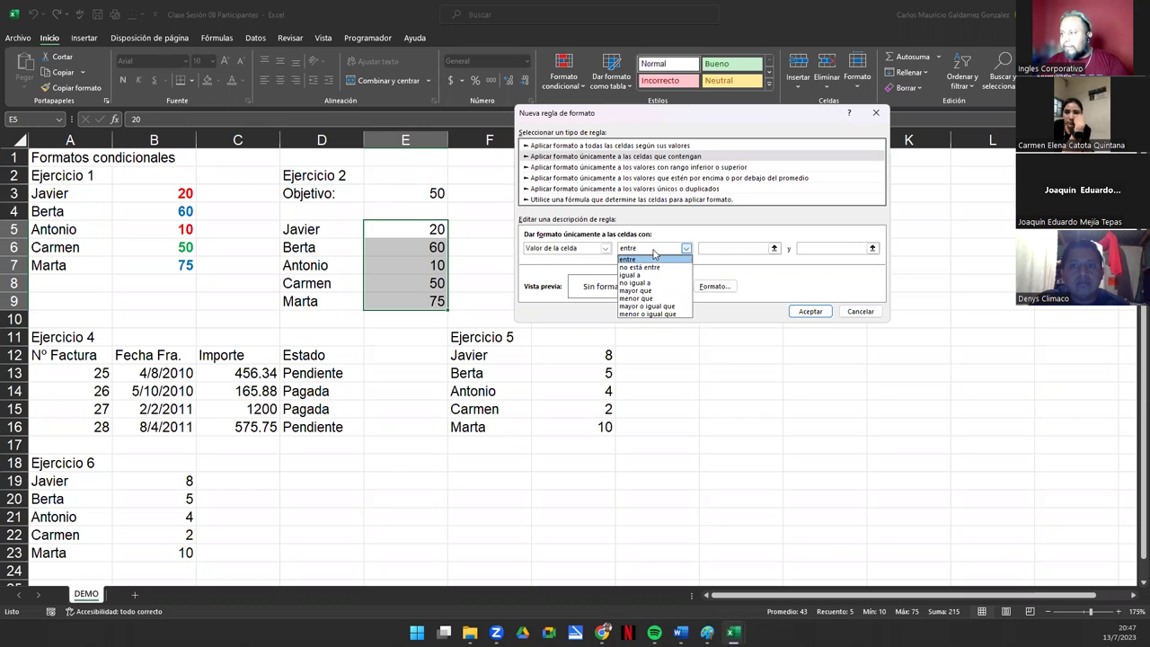
{"action": "left_click", "coordinate": [660, 293]}
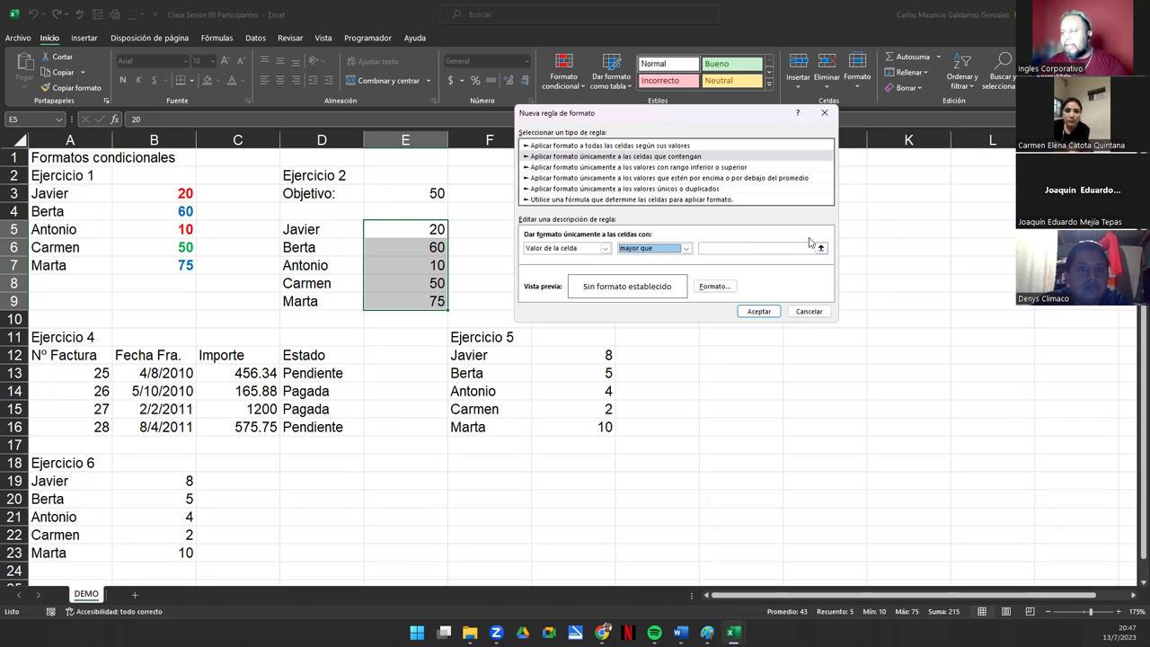
{"action": "left_click", "coordinate": [737, 248]}
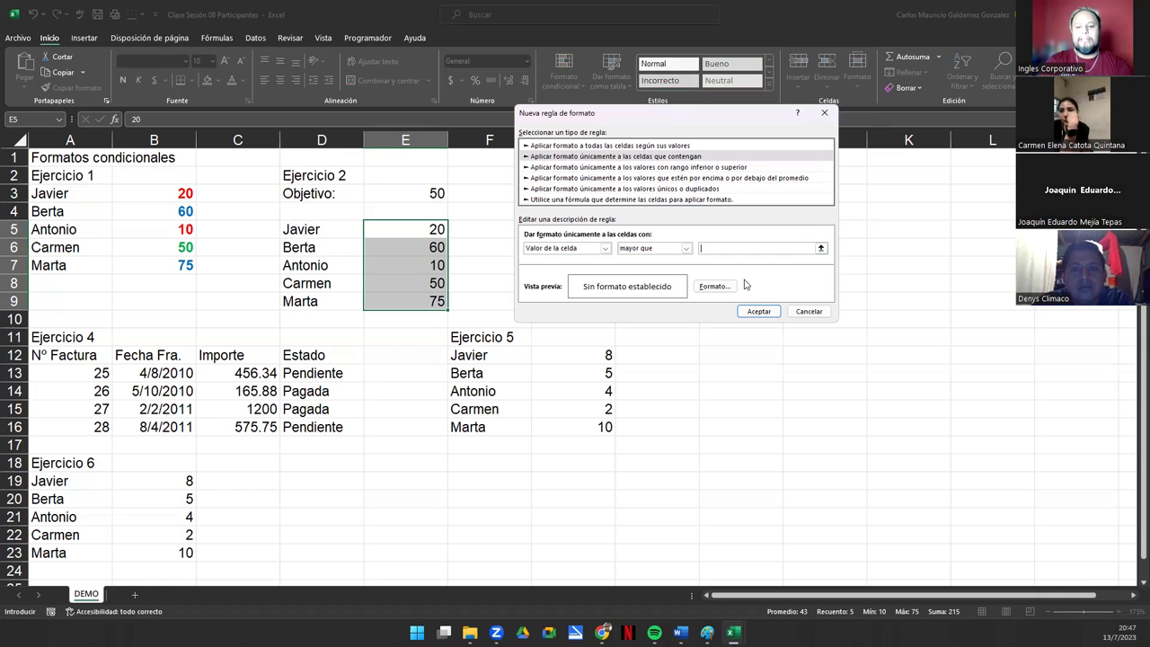
{"action": "type", "text": "="}
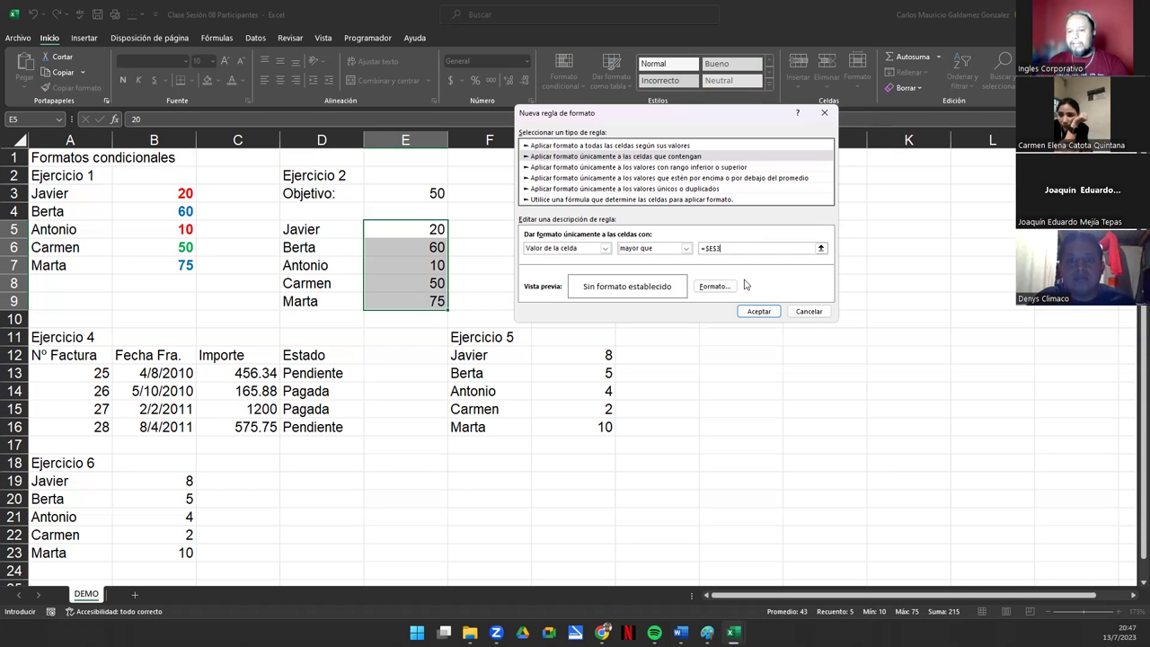
Format the mayor que =$E$3 rule with a standard blue font in Negrita and apply it to E5:E9.
{"action": "left_click", "coordinate": [709, 290]}
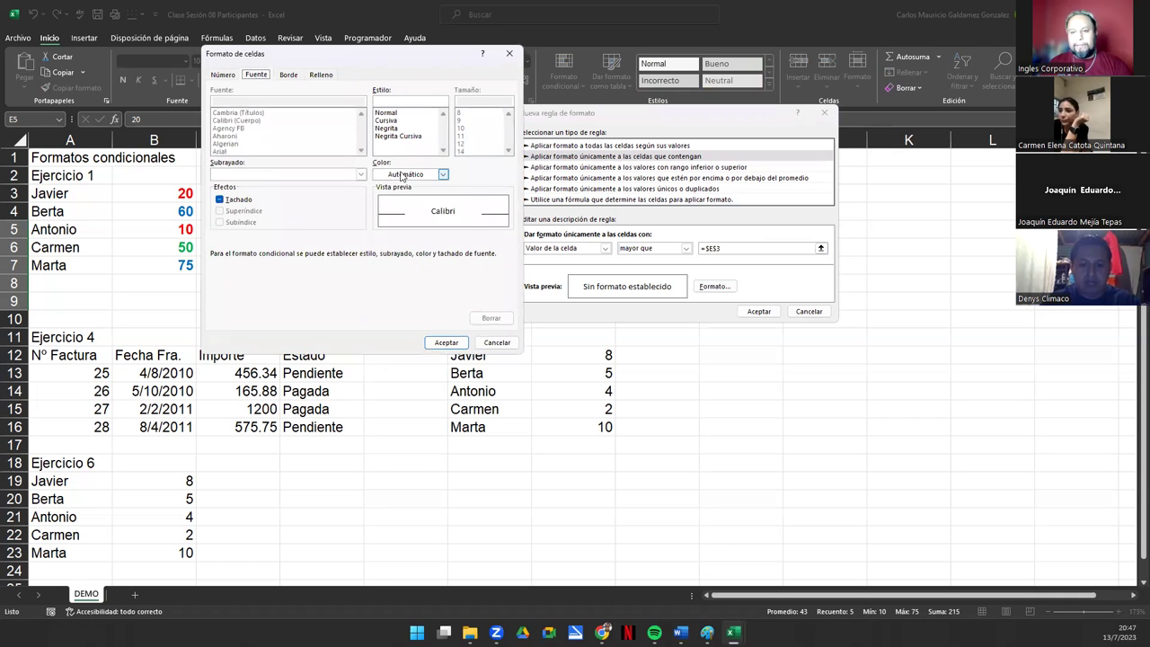
{"action": "left_click", "coordinate": [402, 175]}
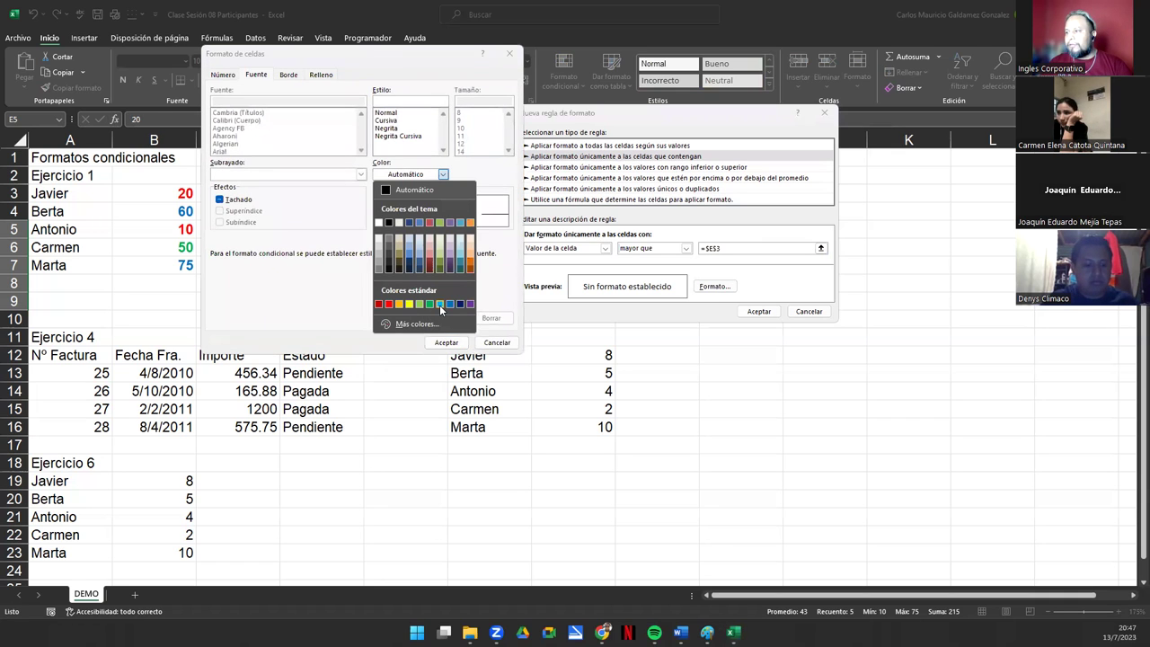
{"action": "left_click", "coordinate": [451, 304]}
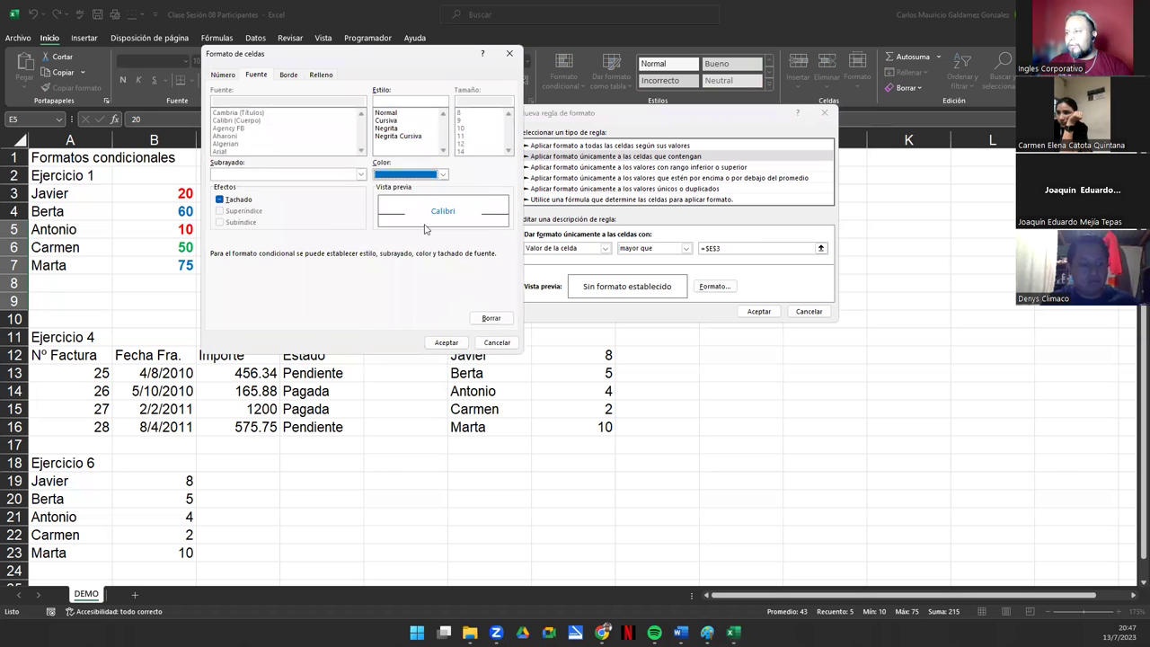
{"action": "left_click", "coordinate": [389, 127]}
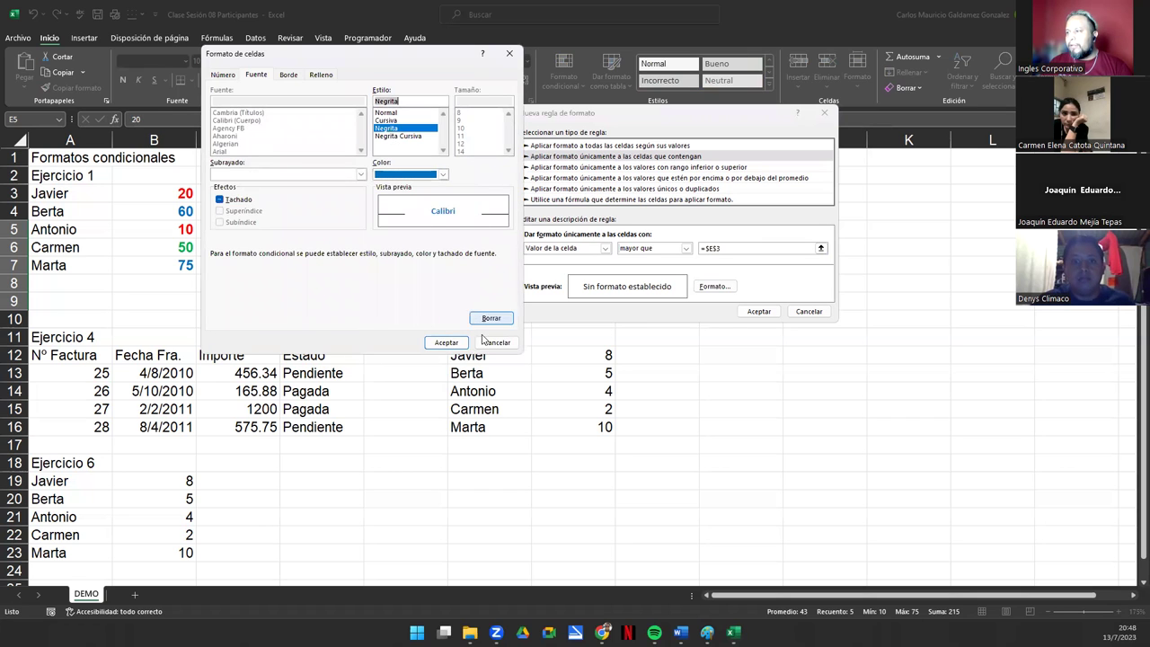
{"action": "left_click", "coordinate": [442, 343]}
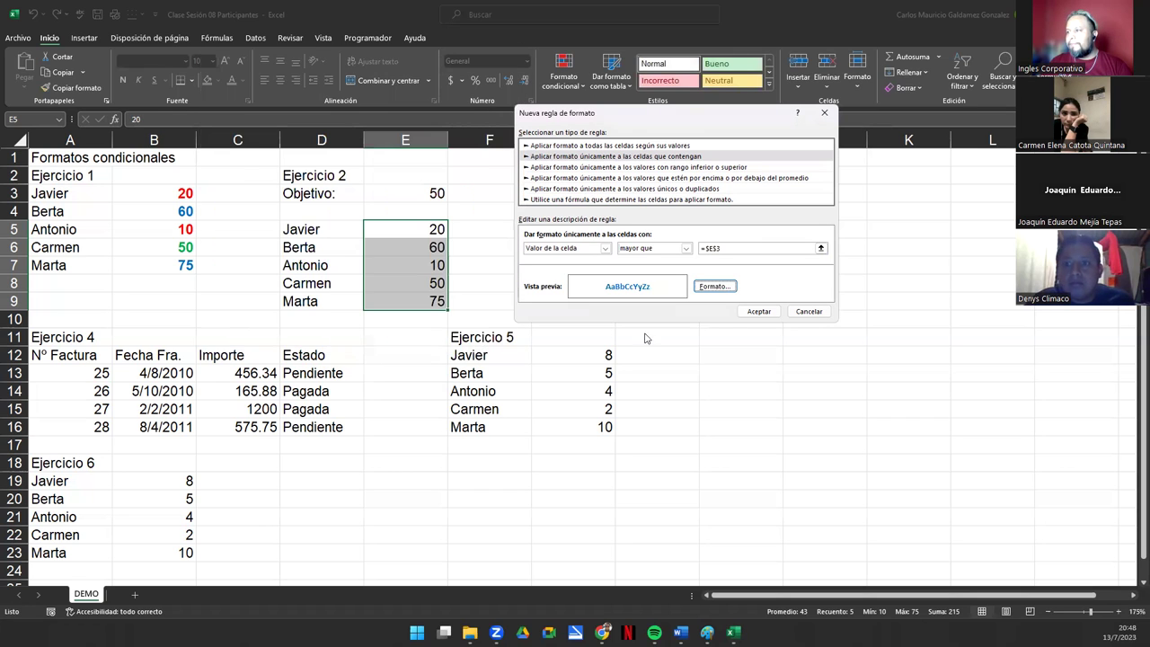
{"action": "left_click", "coordinate": [759, 311]}
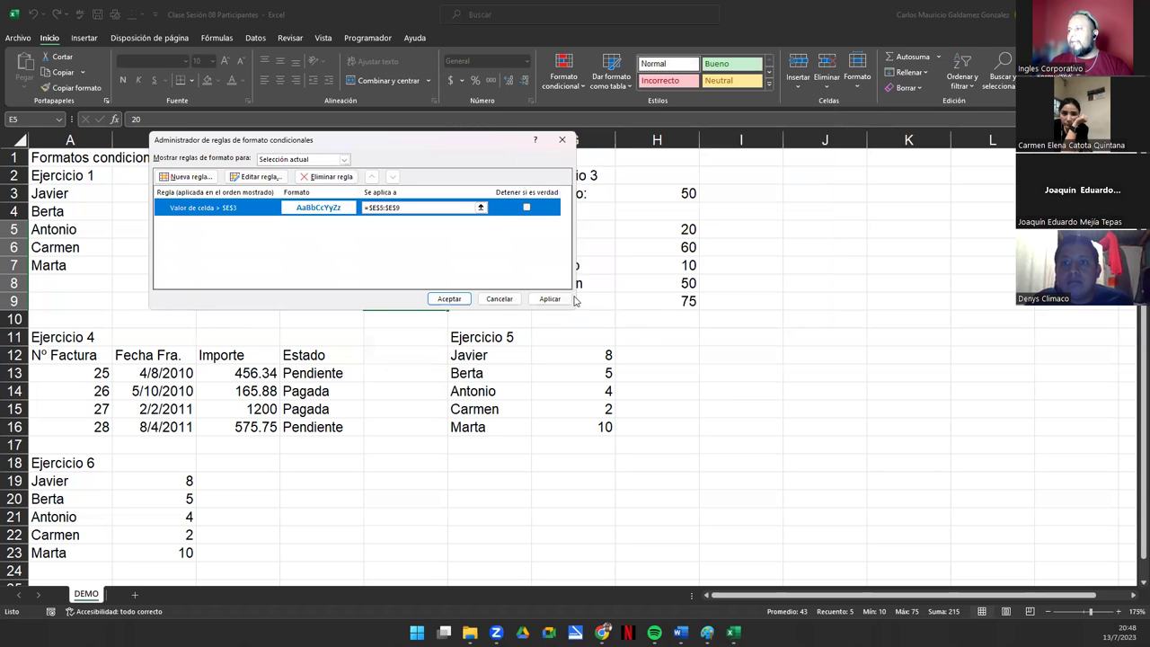
{"action": "left_click", "coordinate": [549, 298]}
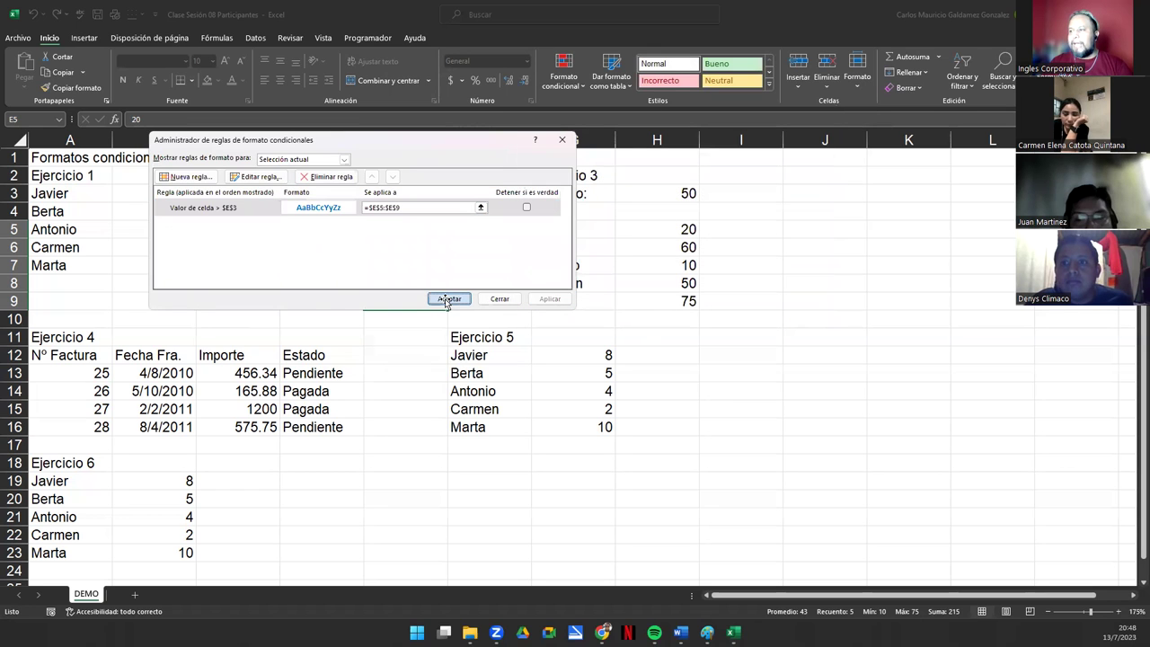
{"action": "left_click", "coordinate": [440, 299]}
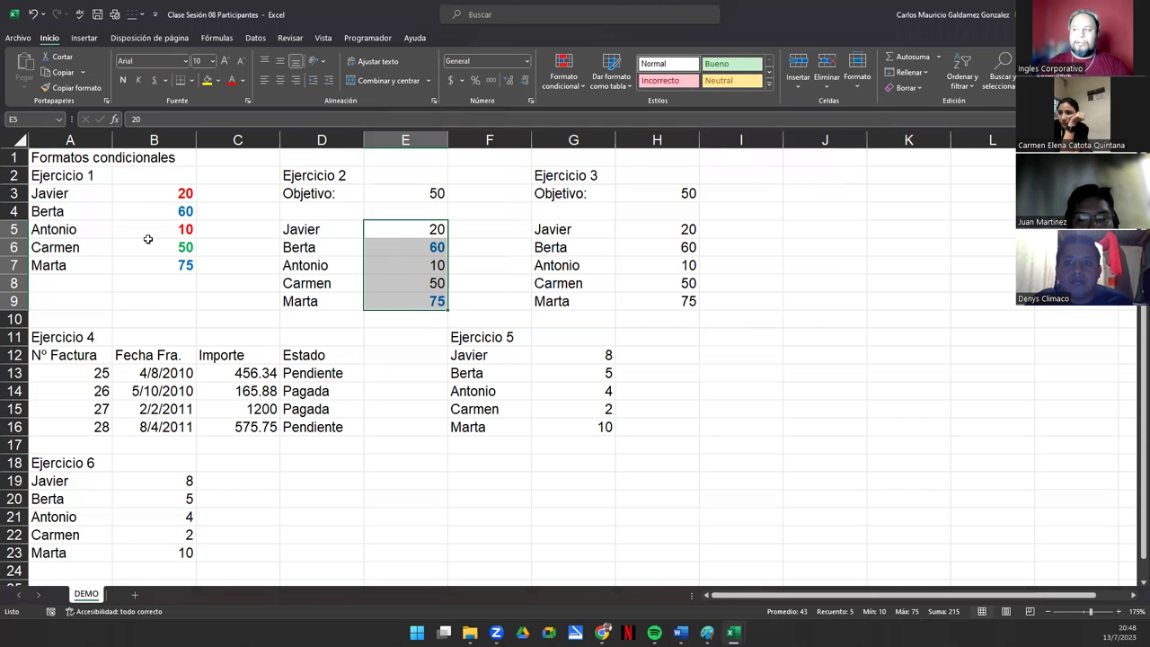
Test the mayor que rule by setting the Ejercicio 2 Objetivo in E3 to 49.
{"action": "left_click", "coordinate": [401, 193]}
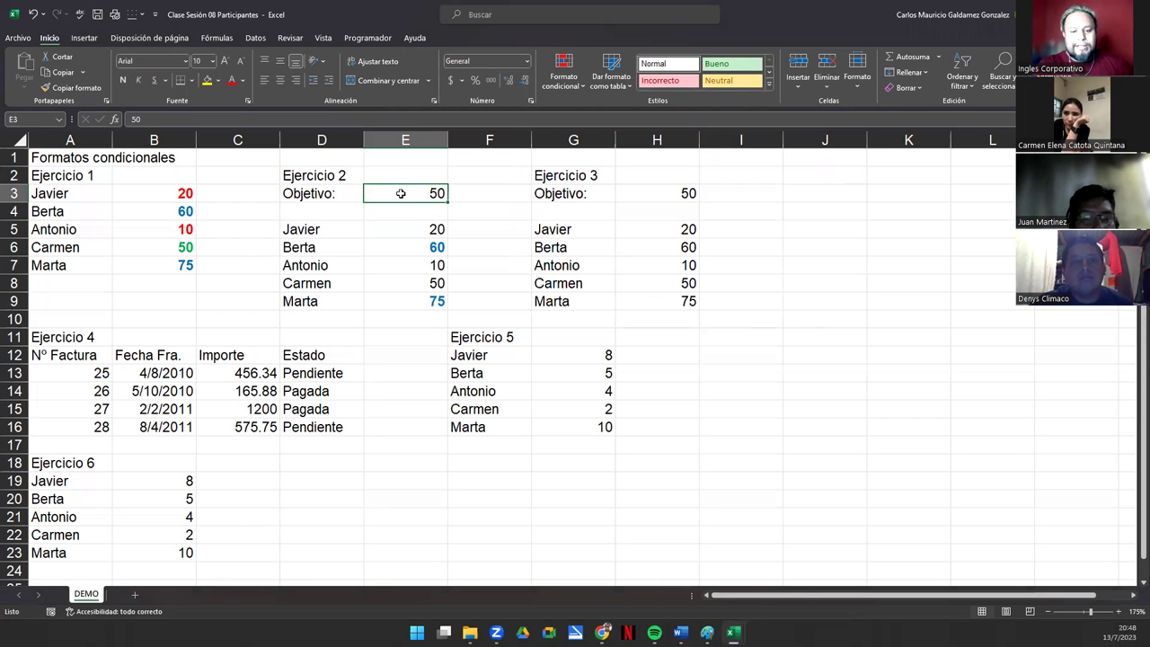
{"action": "type", "text": "49"}
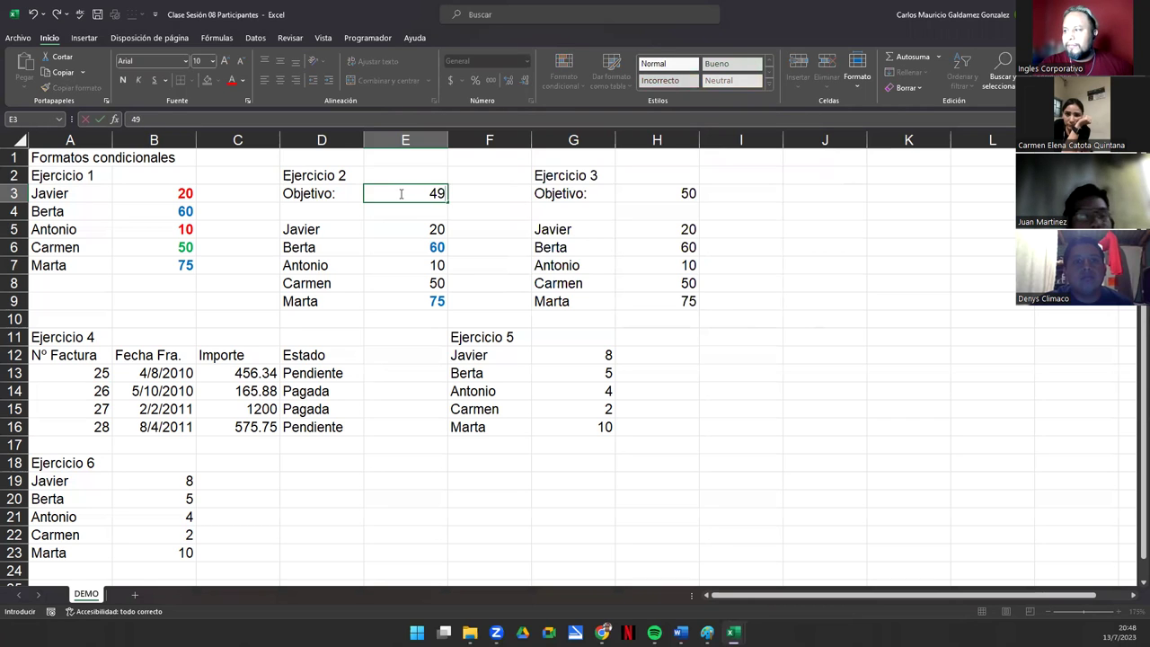
{"action": "key", "text": "Return"}
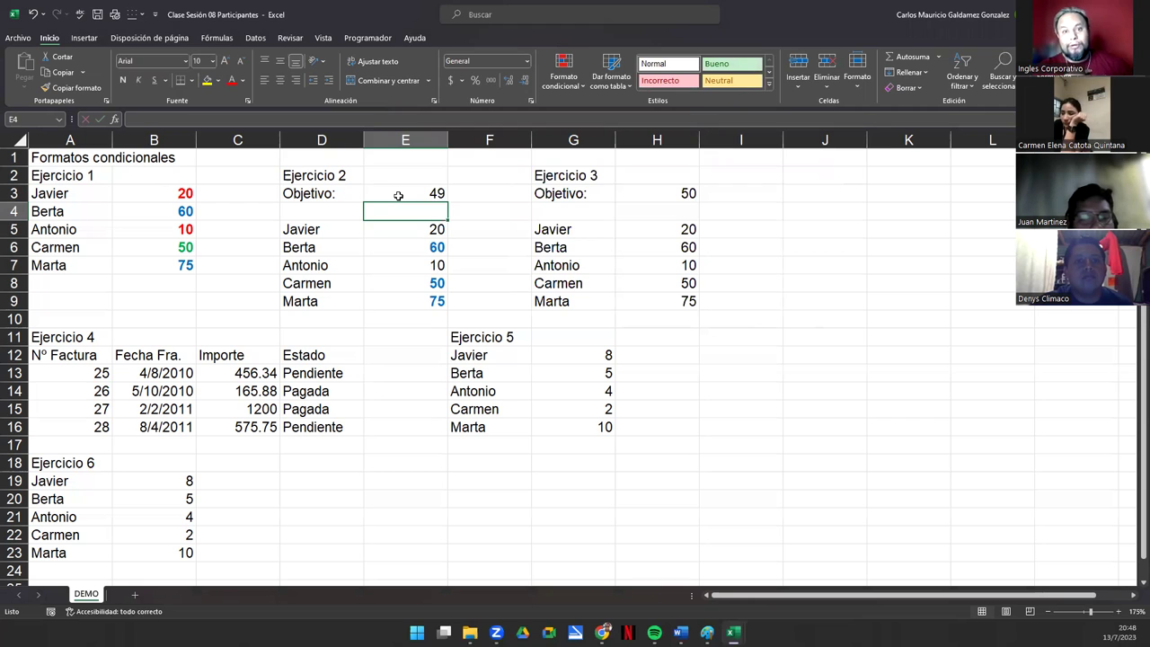
Test the mayor que rule again by changing the Ejercicio 2 Objetivo in E3 to 19.
{"action": "left_click", "coordinate": [398, 196]}
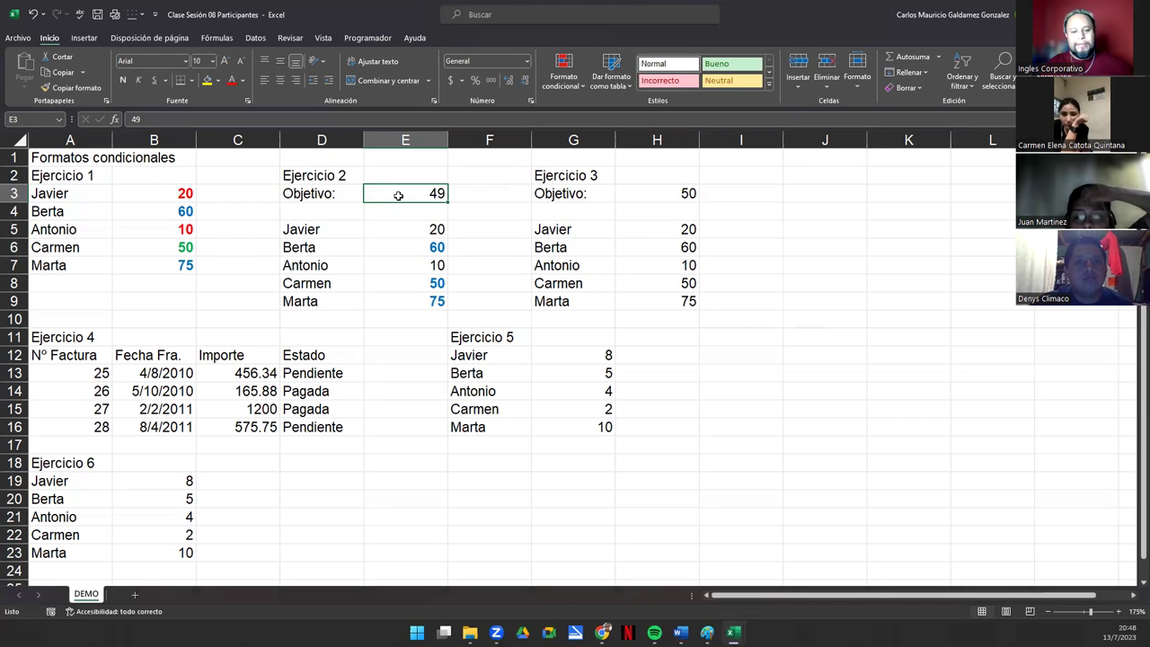
{"action": "double_click", "coordinate": [398, 196]}
{"action": "key", "text": "BackSpace"}
{"action": "key", "text": "BackSpace"}
{"action": "type", "text": "19"}
{"action": "key", "text": "Return"}
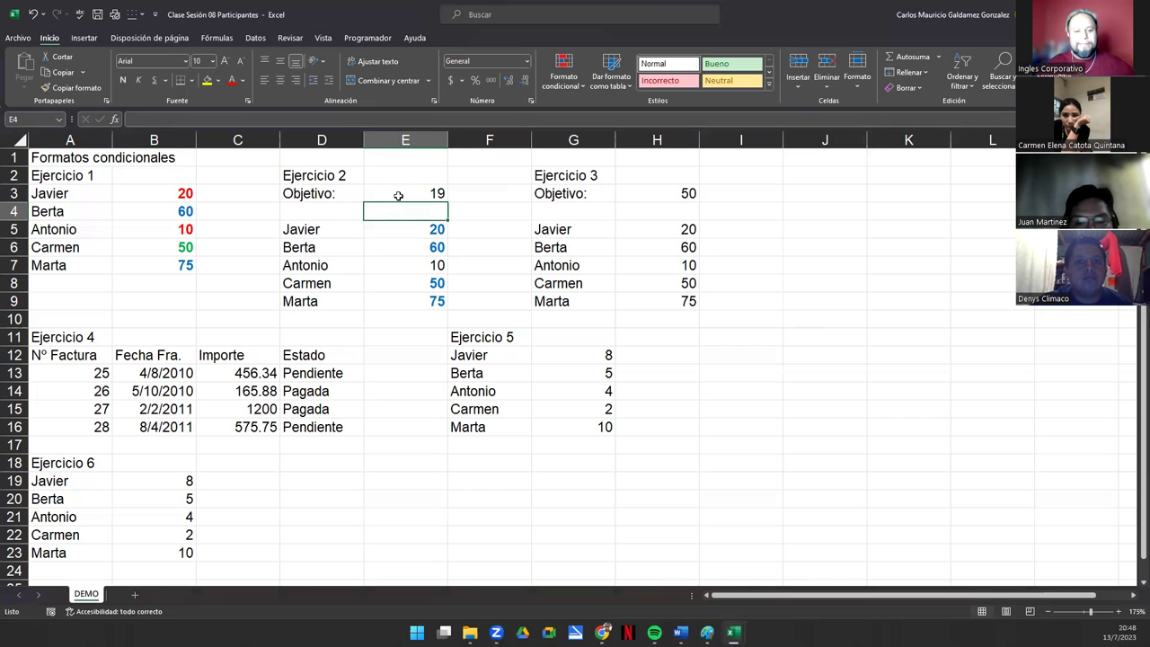
Set the Ejercicio 2 Objetivo in E3 back to 50.
{"action": "left_click", "coordinate": [398, 196]}
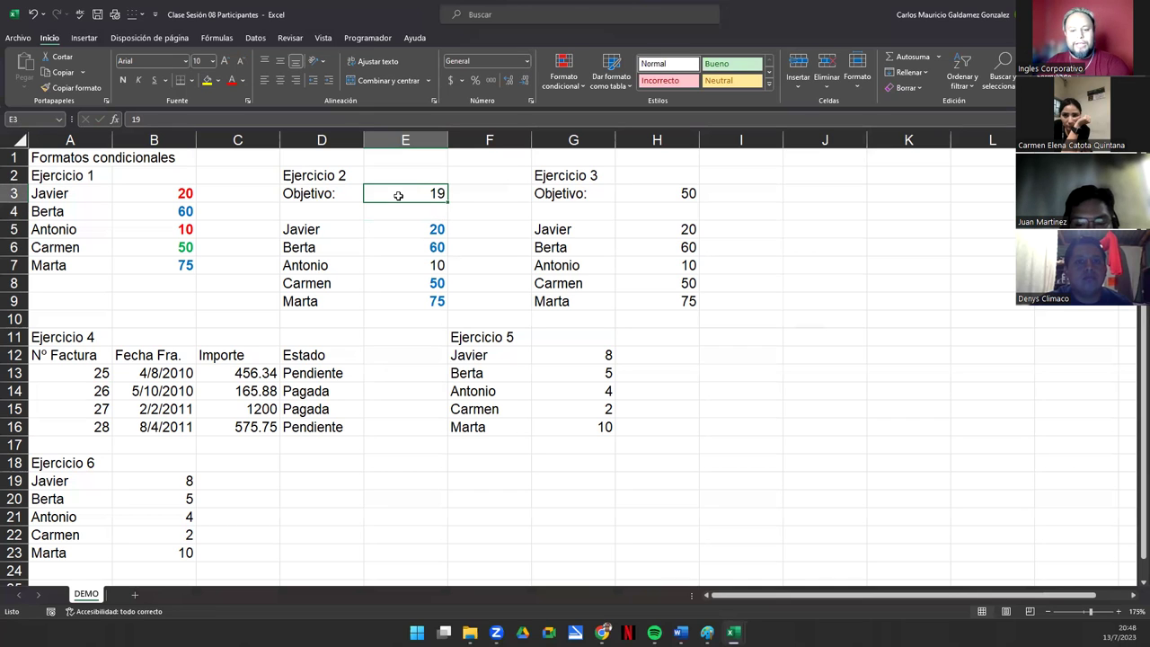
{"action": "type", "text": "50"}
{"action": "key", "text": "Return"}
Create another rule for the Ejercicio 2 values E5:E9 that formats only cells whose value is menor que =$E$3.
{"action": "left_click_drag", "start_coordinate": [393, 227], "coordinate": [395, 310]}
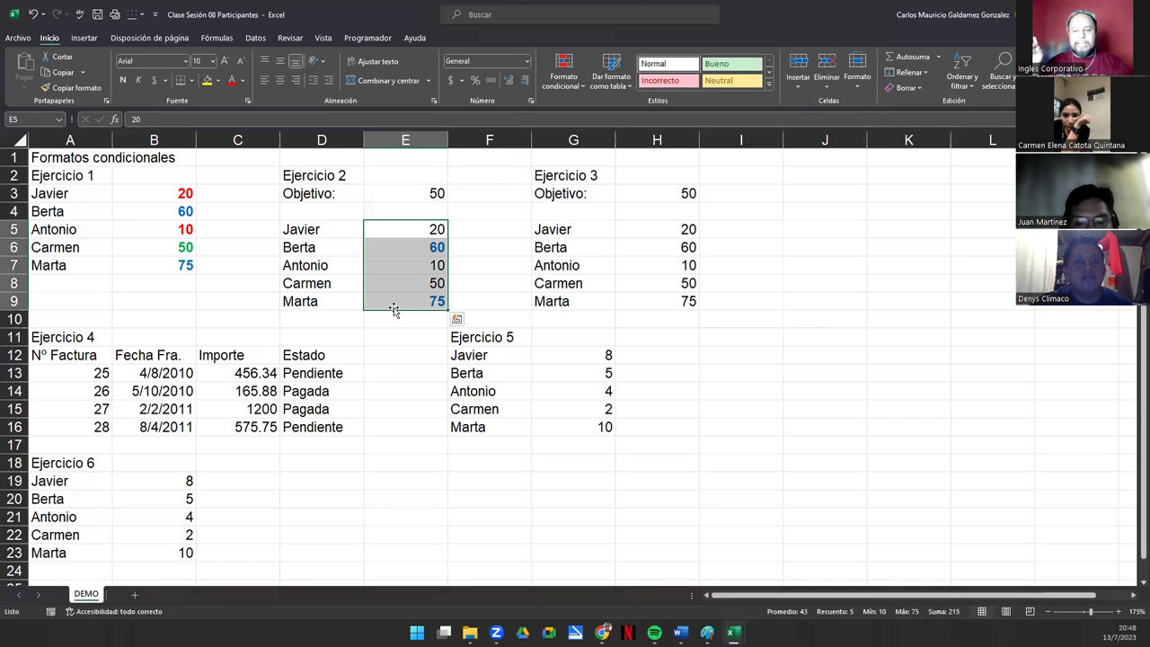
{"action": "left_click", "coordinate": [566, 83]}
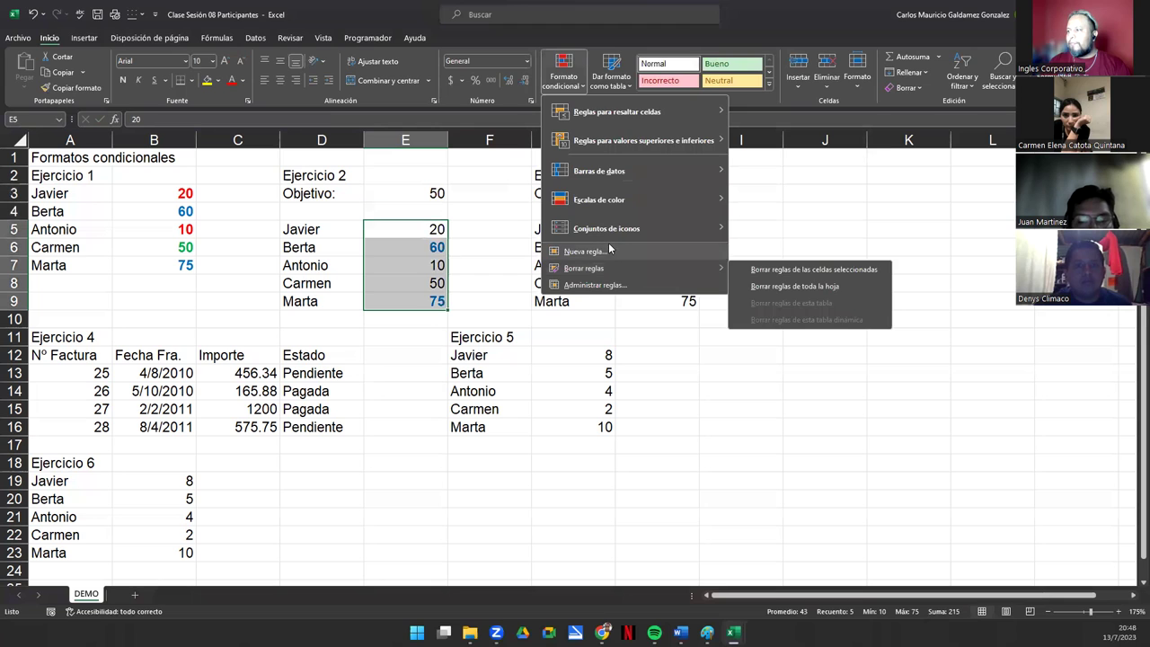
{"action": "left_click", "coordinate": [610, 252]}
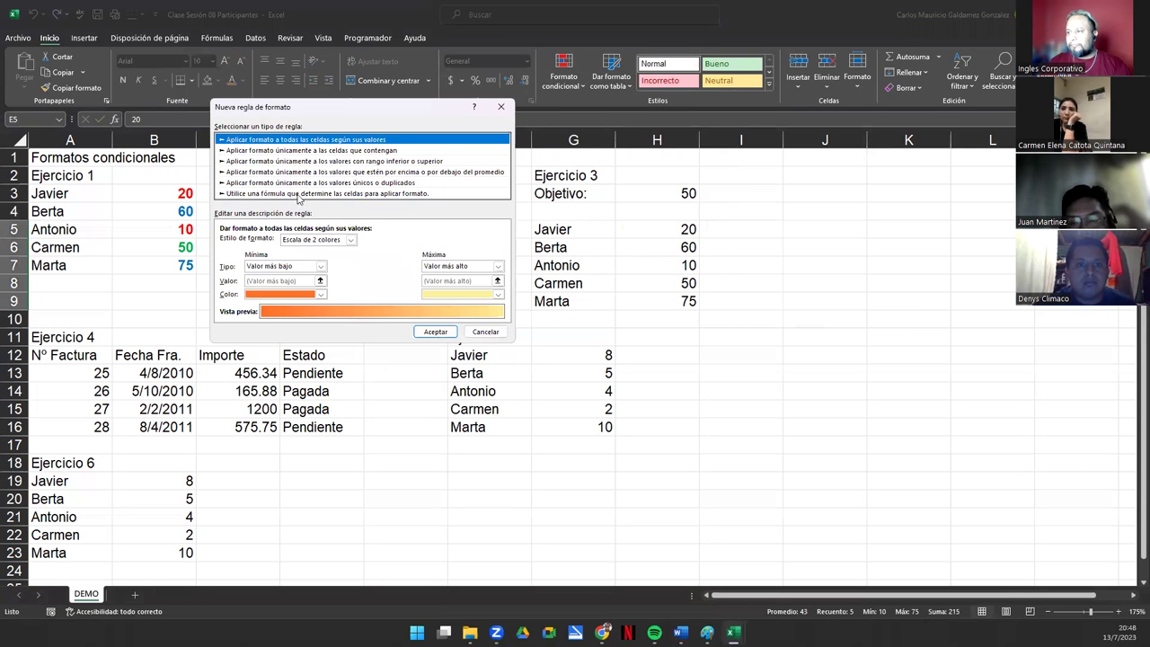
{"action": "left_click", "coordinate": [325, 151]}
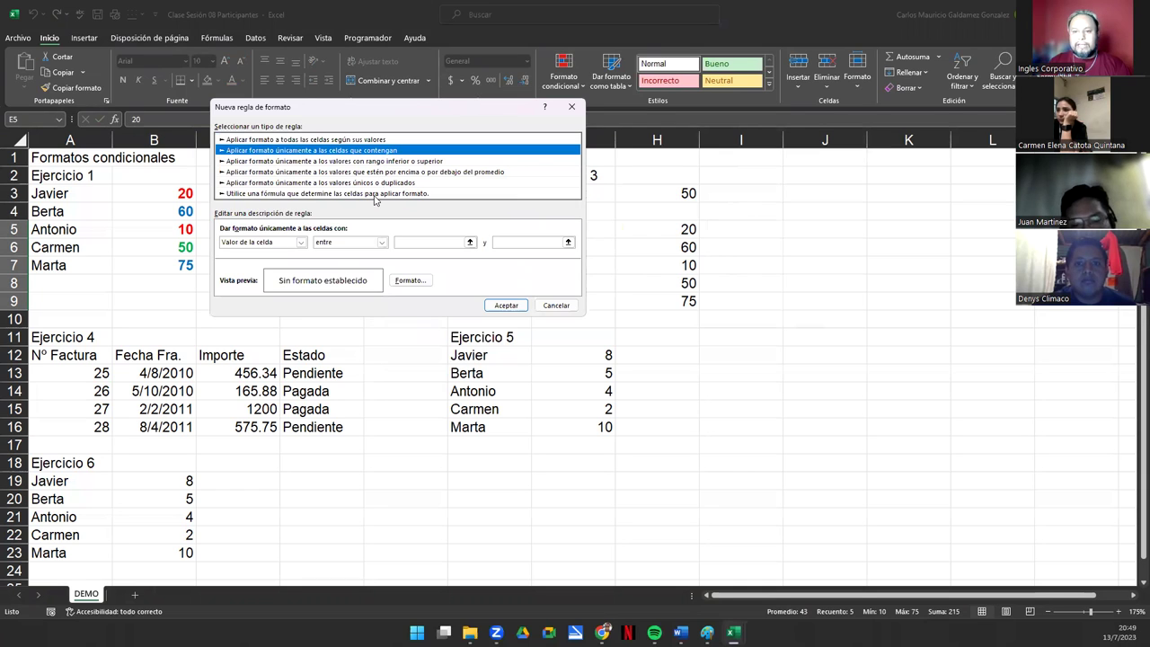
{"action": "left_click", "coordinate": [381, 242]}
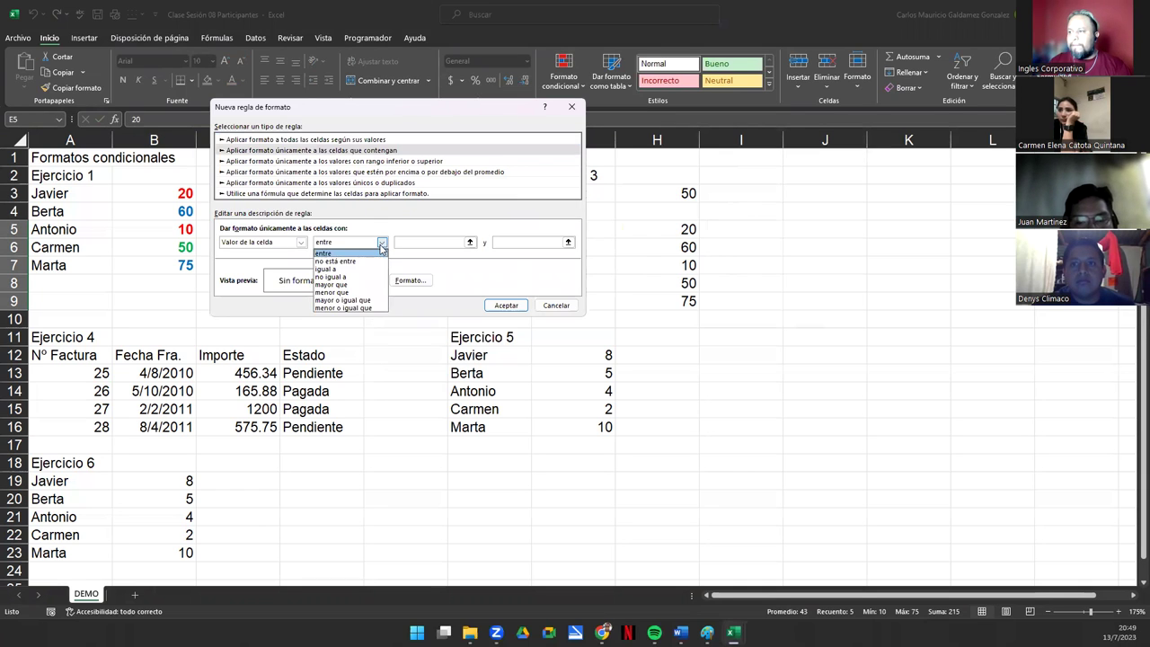
{"action": "left_click", "coordinate": [362, 293]}
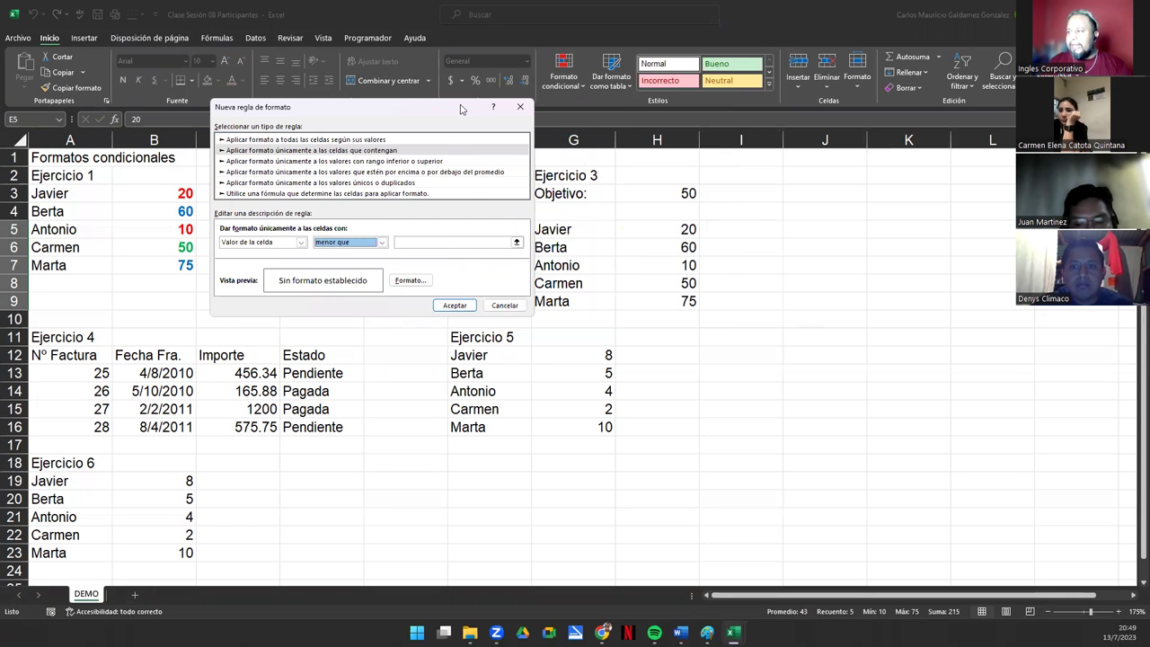
{"action": "left_click_drag", "start_coordinate": [461, 108], "coordinate": [713, 132]}
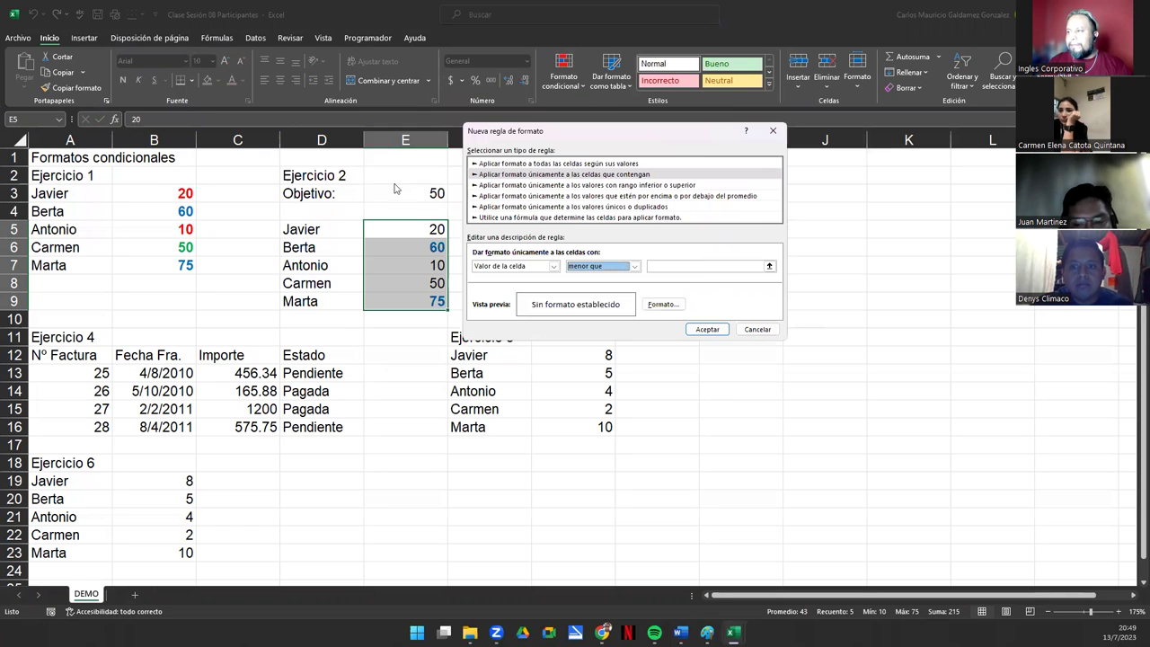
{"action": "left_click", "coordinate": [668, 267]}
{"action": "left_click", "coordinate": [431, 193]}
{"action": "left_click", "coordinate": [676, 266]}
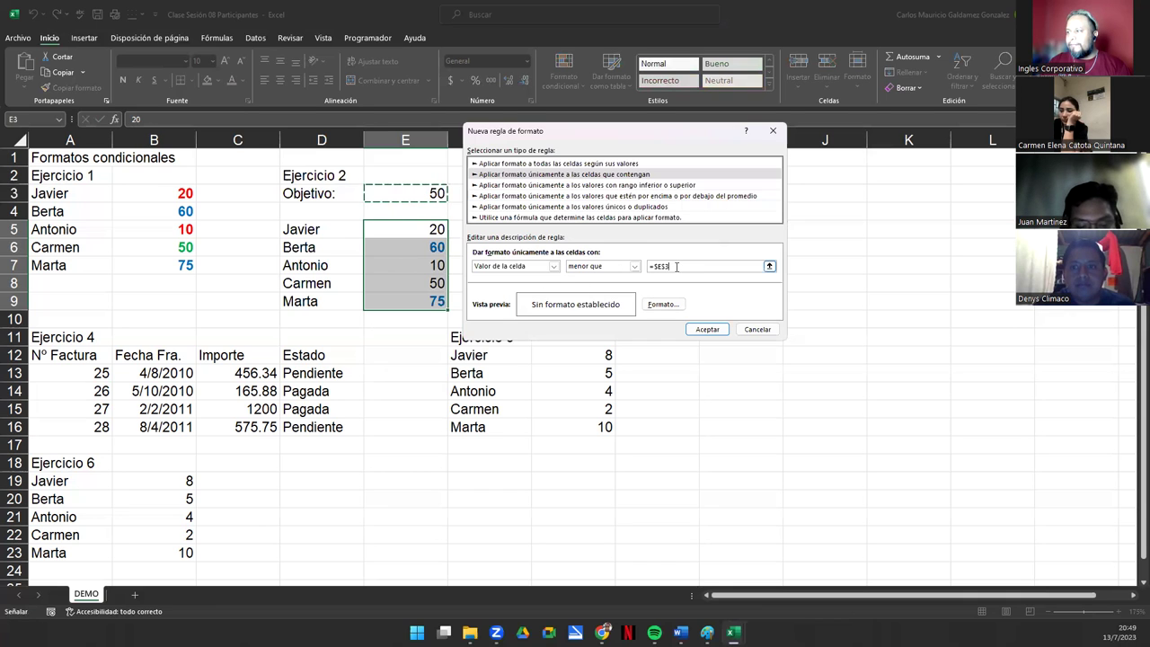
Format the menor que =$E$3 rule in Negrita with a standard red font and apply it to E5:E9.
{"action": "left_click", "coordinate": [665, 305]}
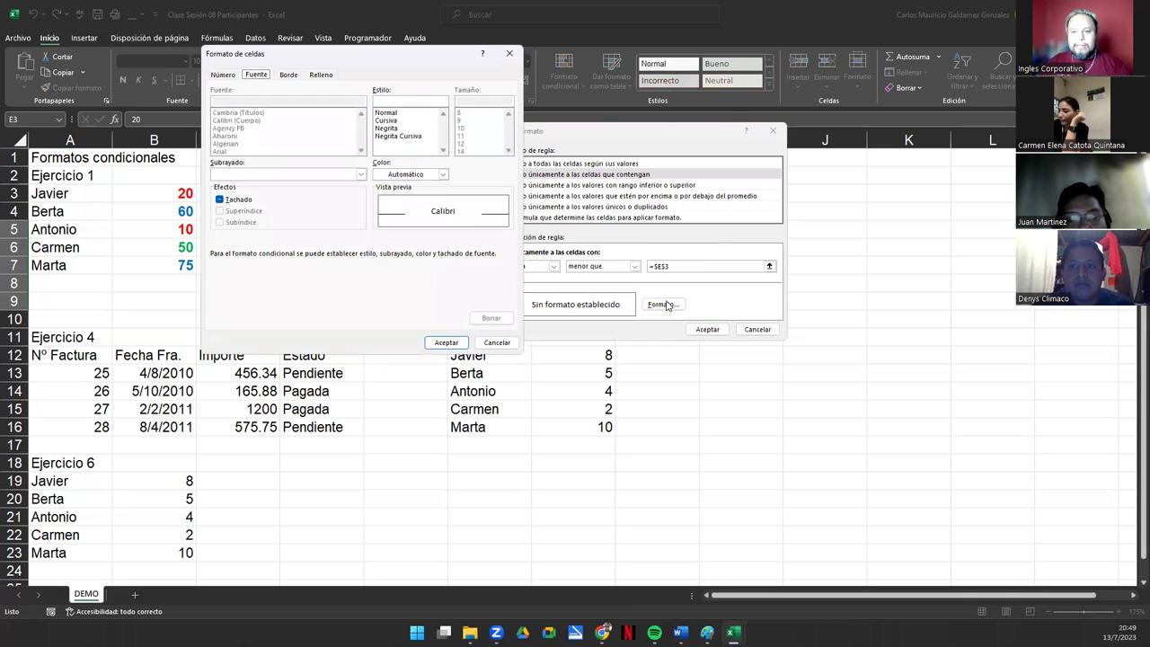
{"action": "left_click", "coordinate": [387, 128]}
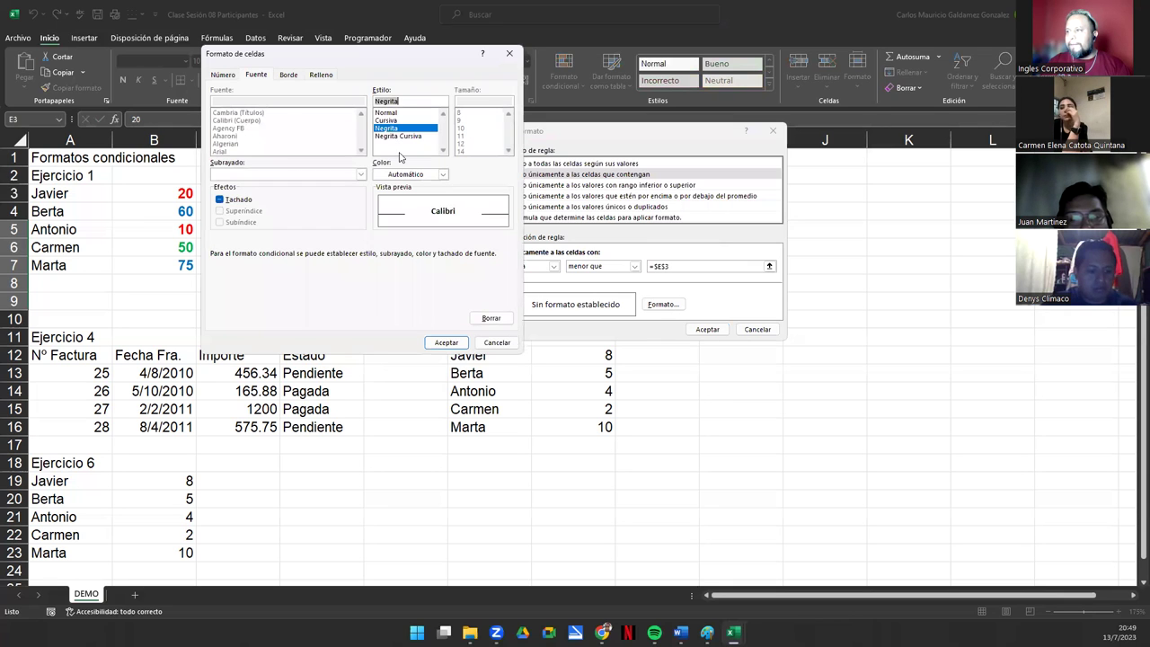
{"action": "left_click", "coordinate": [443, 174]}
{"action": "left_click", "coordinate": [388, 304]}
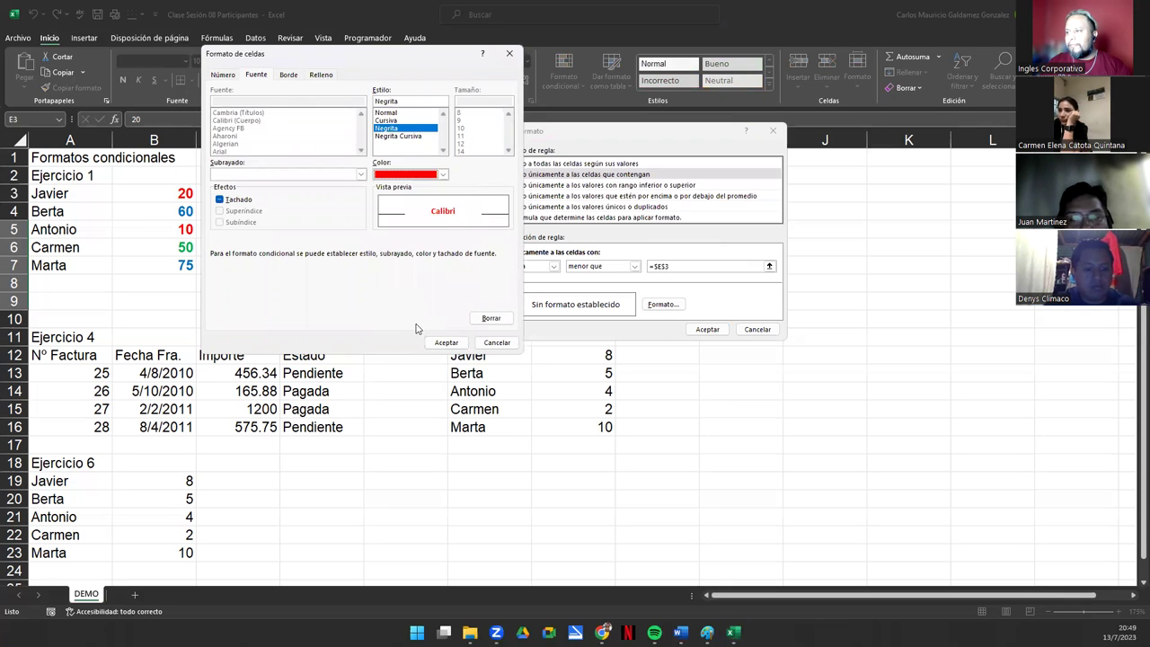
{"action": "left_click", "coordinate": [446, 342]}
{"action": "left_click", "coordinate": [709, 330]}
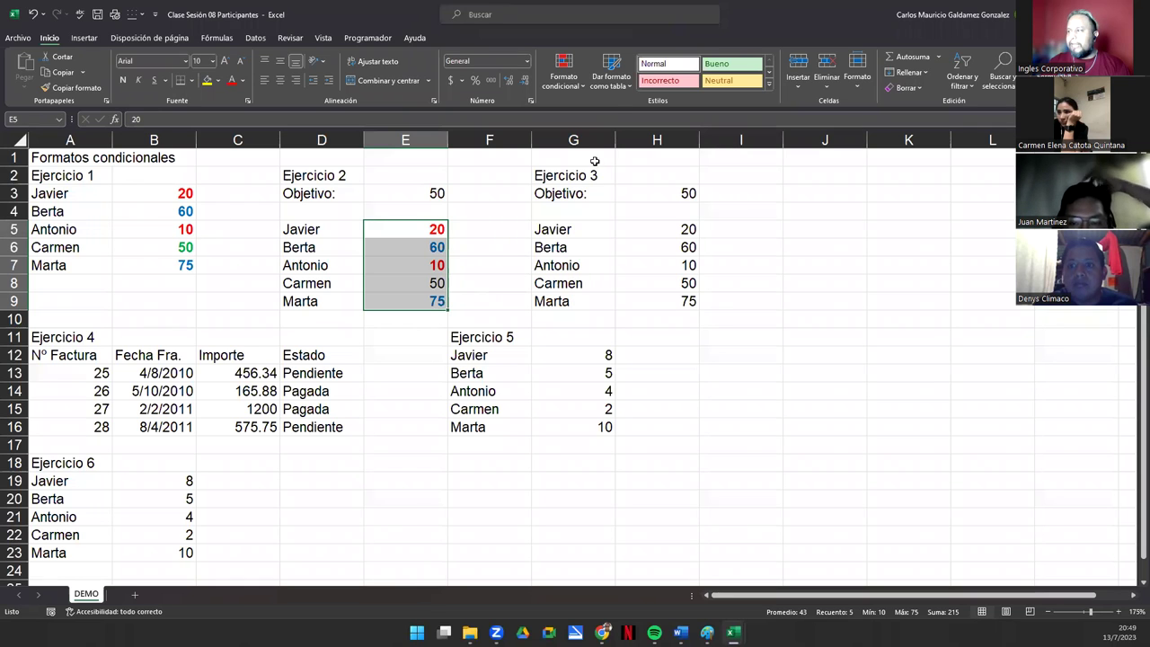
Create a third rule for the Ejercicio 2 values E5:E9 that formats only cells whose value is igual a =$E$3.
{"action": "left_click", "coordinate": [563, 75]}
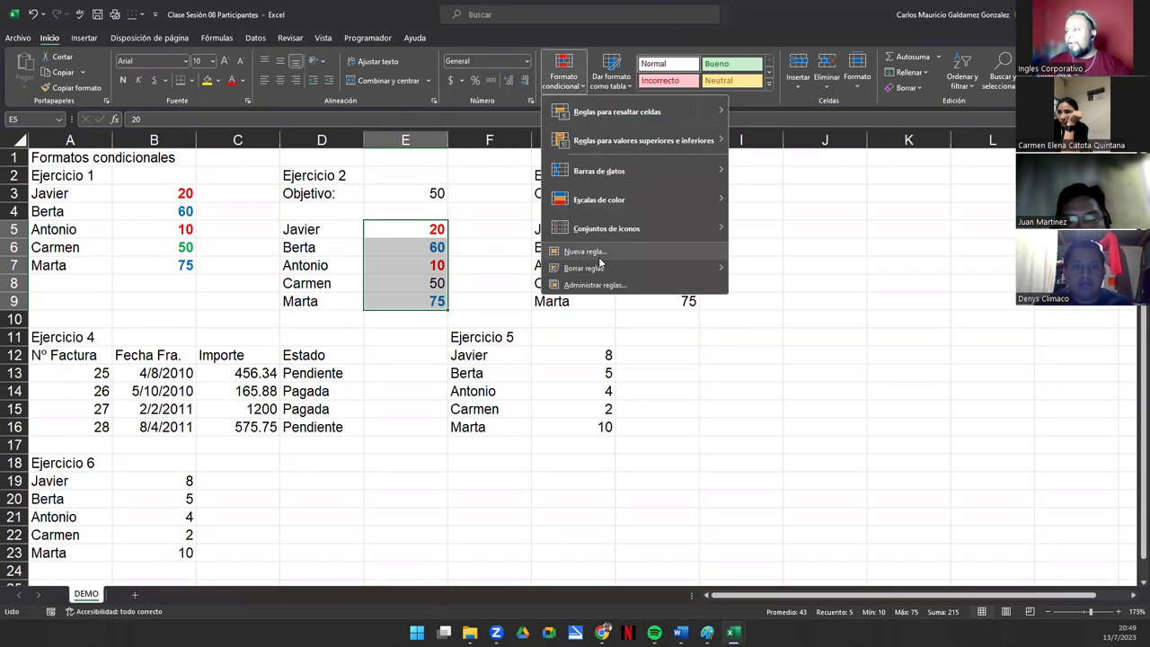
{"action": "left_click", "coordinate": [585, 251]}
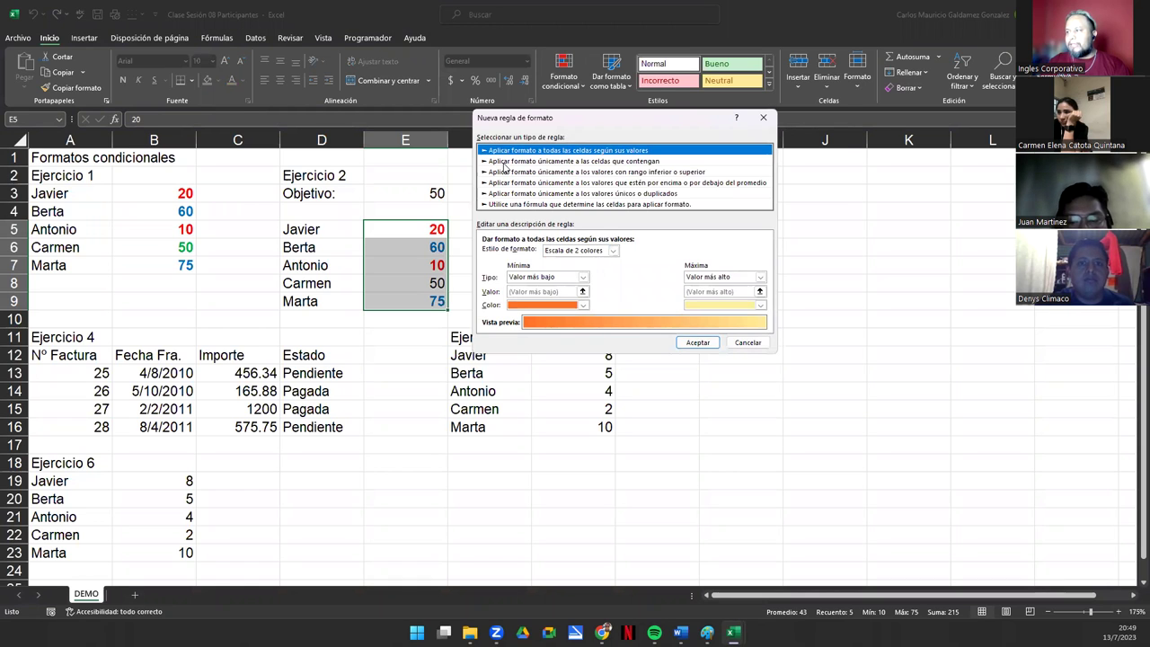
{"action": "left_click", "coordinate": [504, 162]}
{"action": "left_click", "coordinate": [609, 253]}
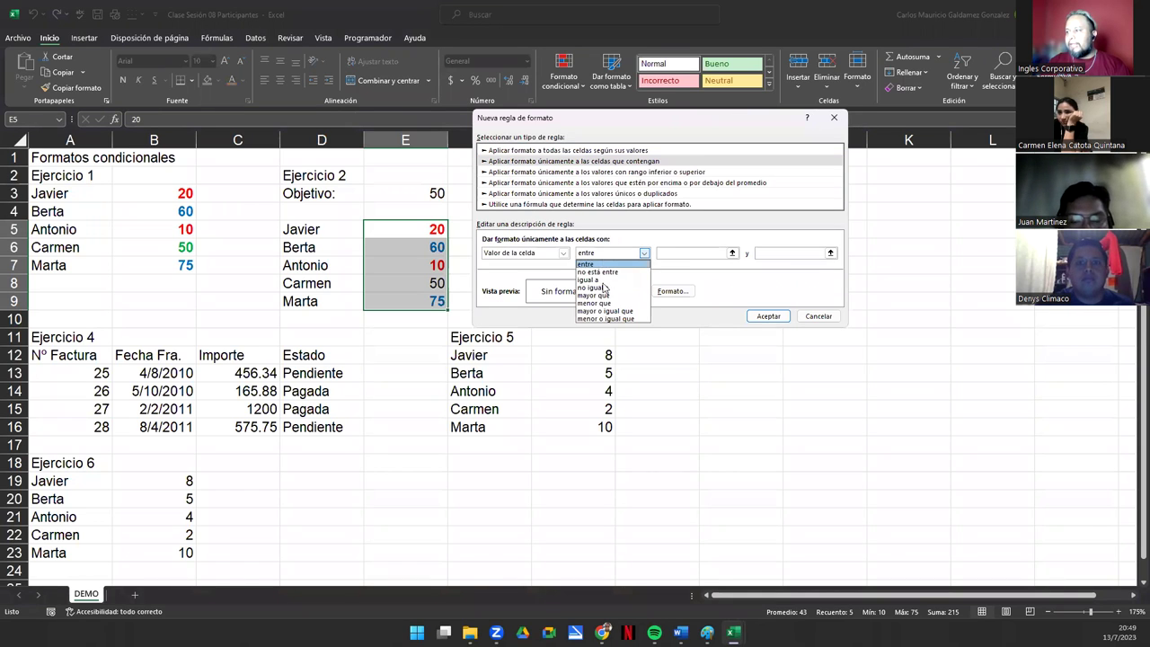
{"action": "left_click", "coordinate": [591, 279]}
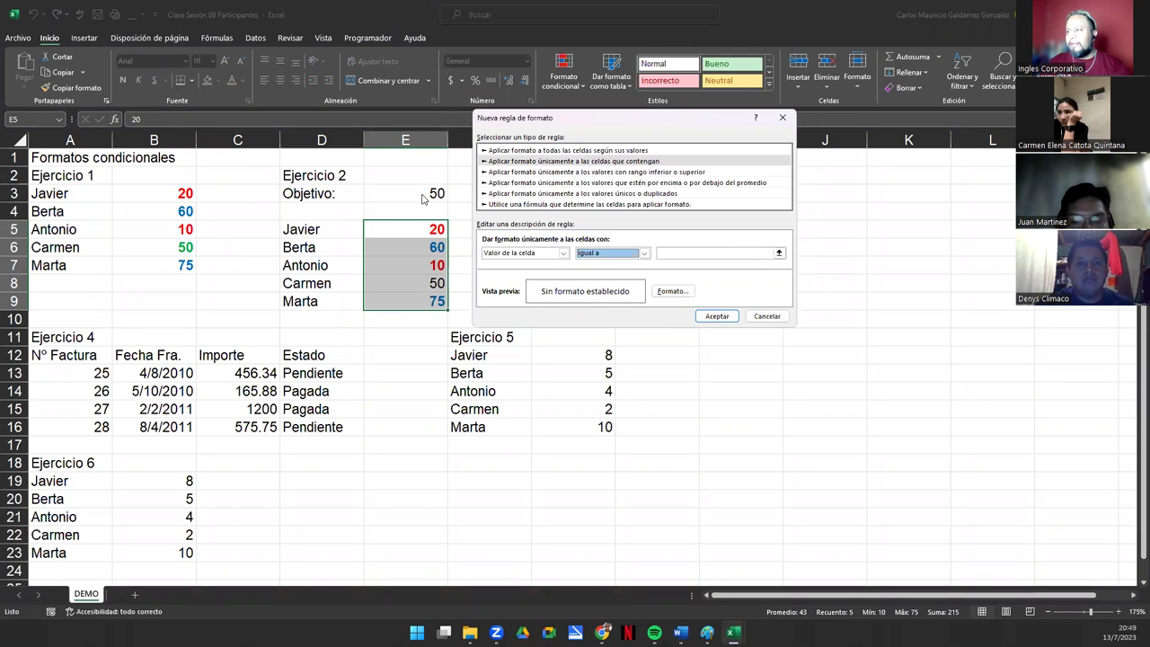
{"action": "key", "text": "Tab"}
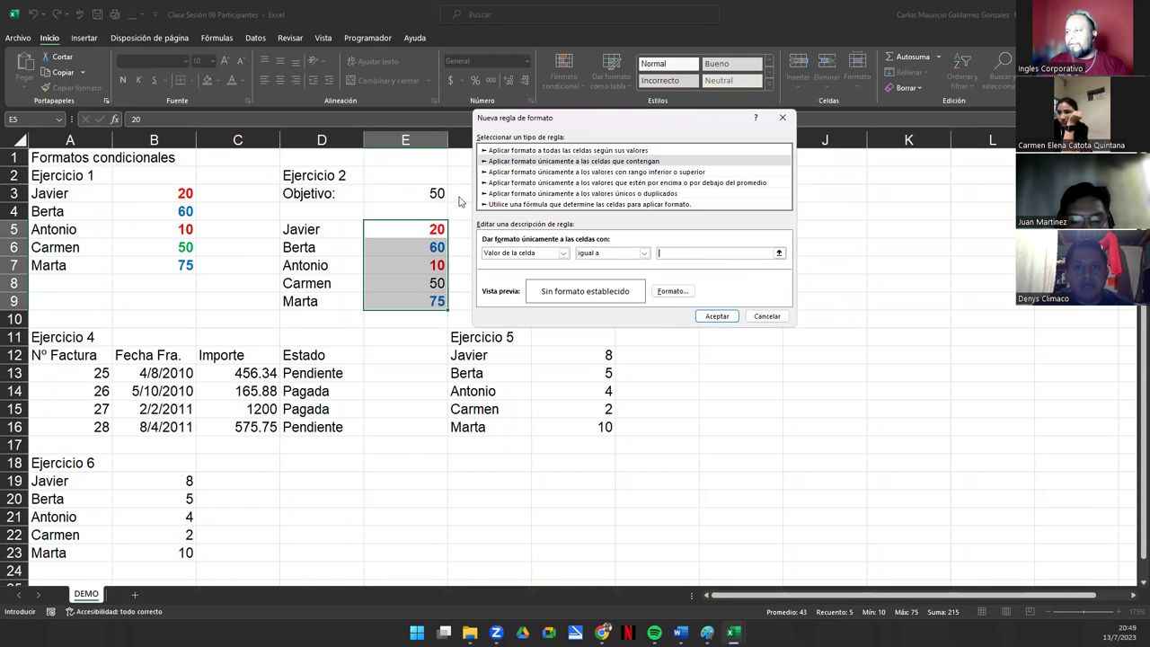
{"action": "left_click", "coordinate": [435, 193]}
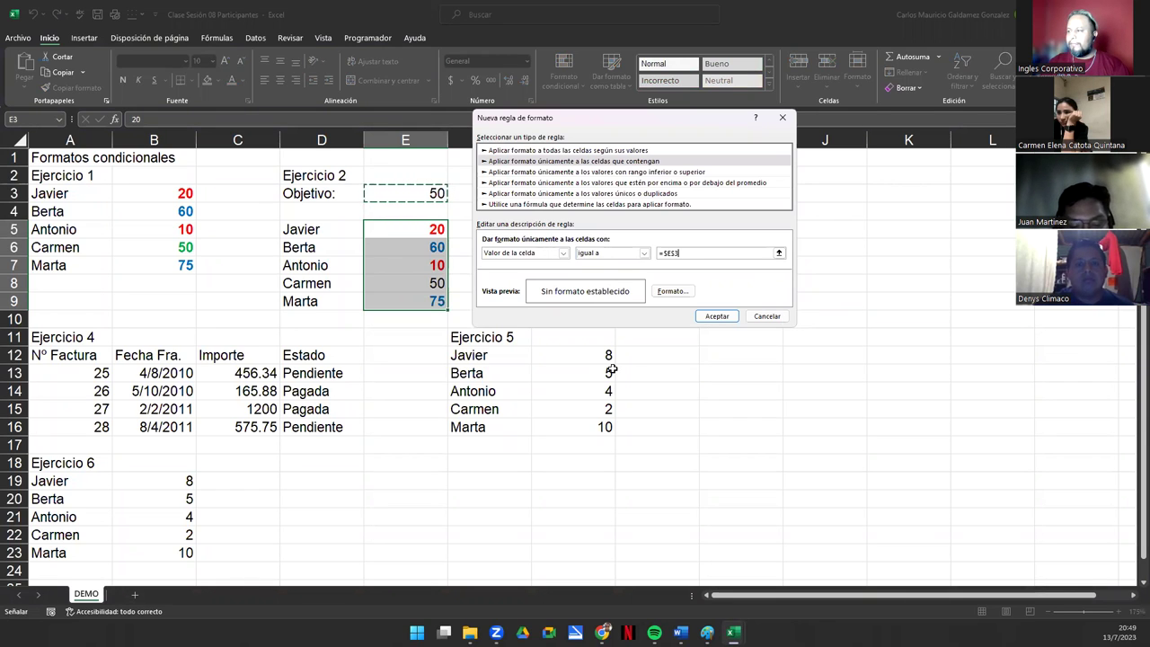
Format the igual a =$E$3 rule in Negrita with a standard green font and apply it to E5:E9.
{"action": "left_click", "coordinate": [672, 293]}
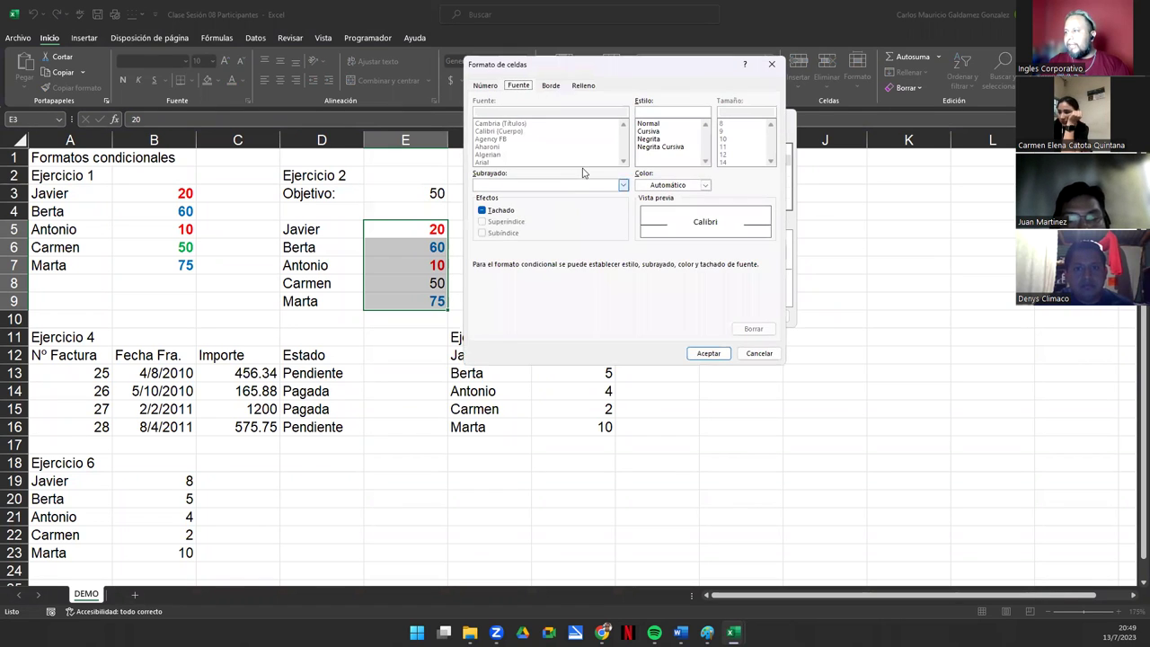
{"action": "left_click", "coordinate": [649, 140]}
{"action": "left_click", "coordinate": [705, 184]}
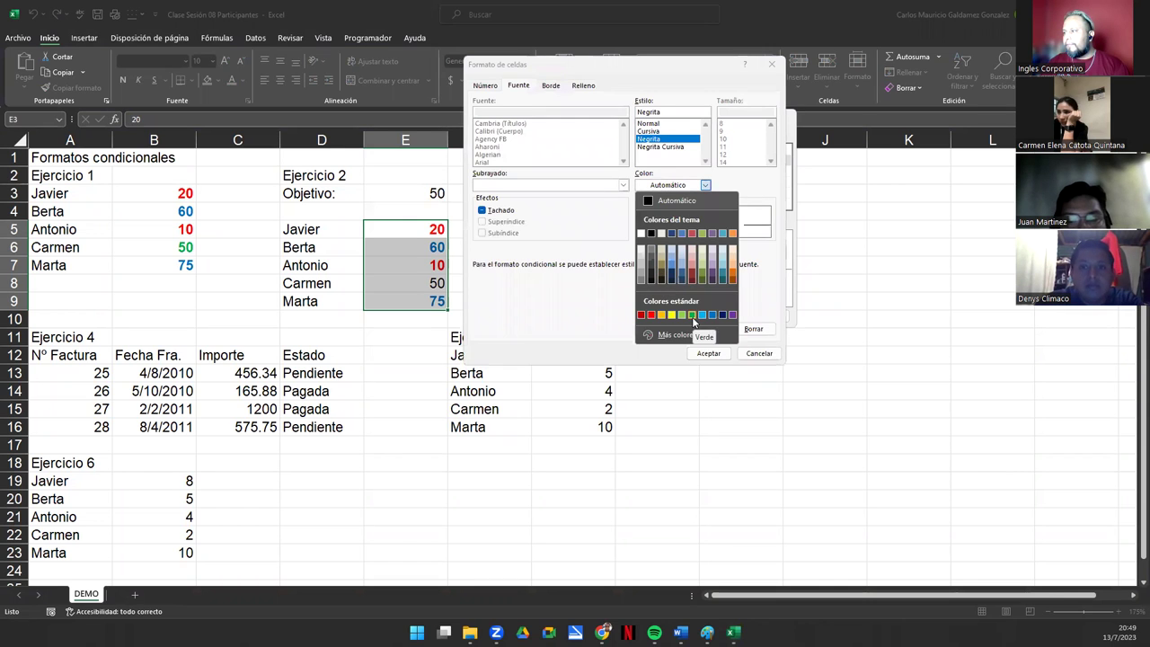
{"action": "left_click", "coordinate": [692, 316]}
{"action": "left_click", "coordinate": [708, 353]}
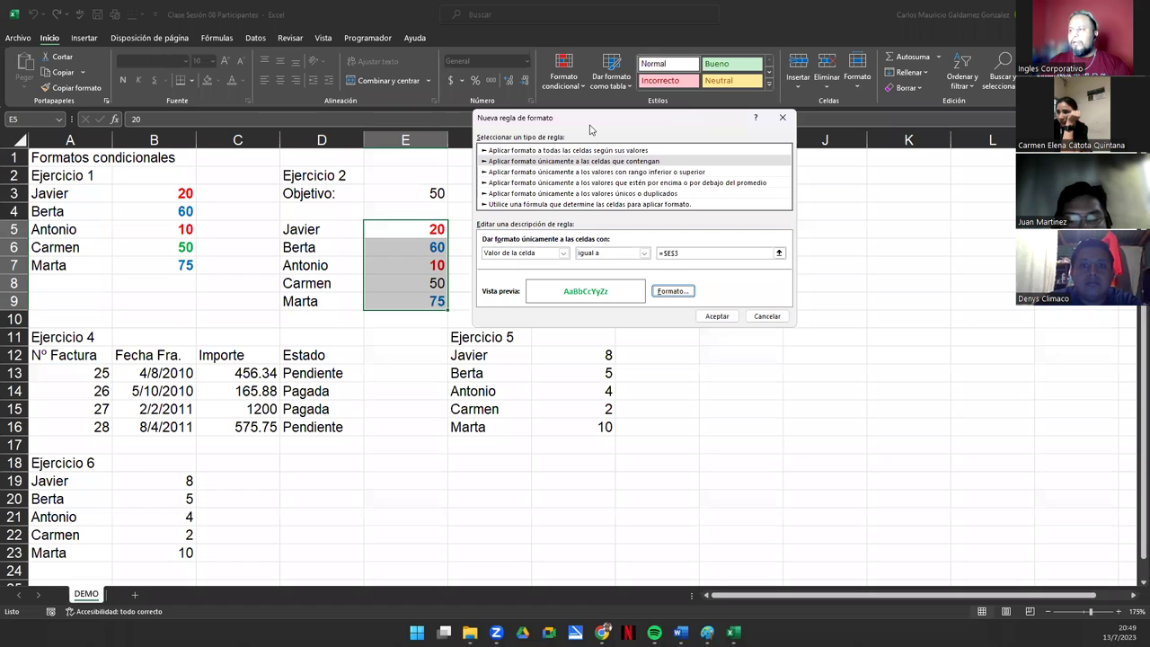
{"action": "left_click", "coordinate": [563, 161]}
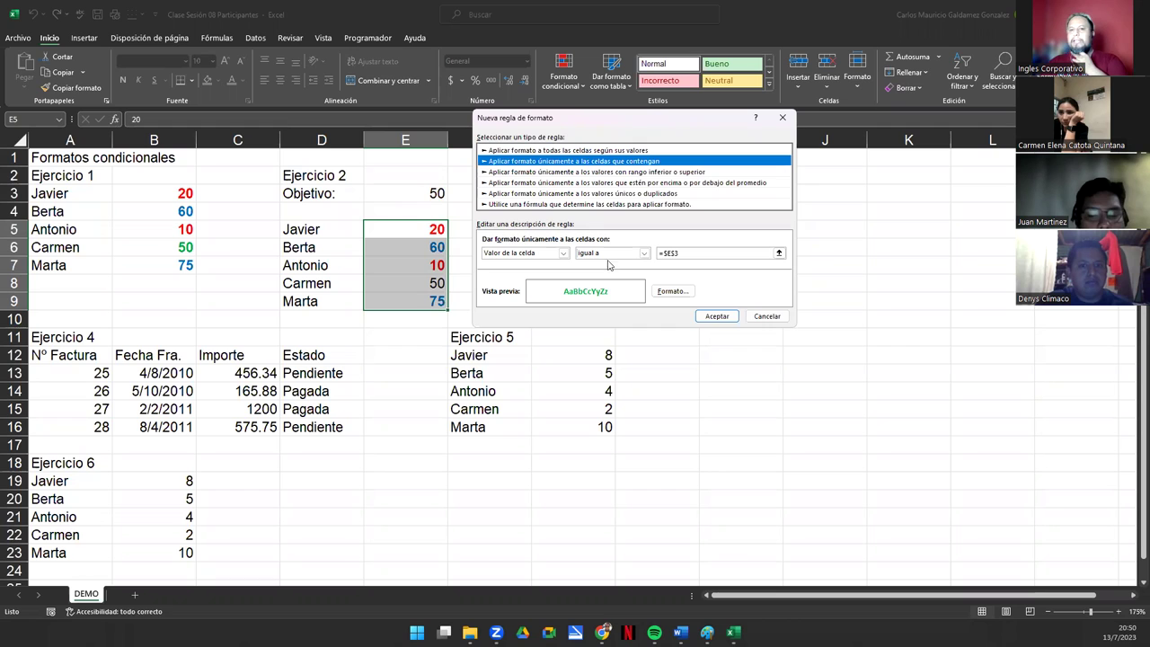
{"action": "left_click", "coordinate": [714, 317]}
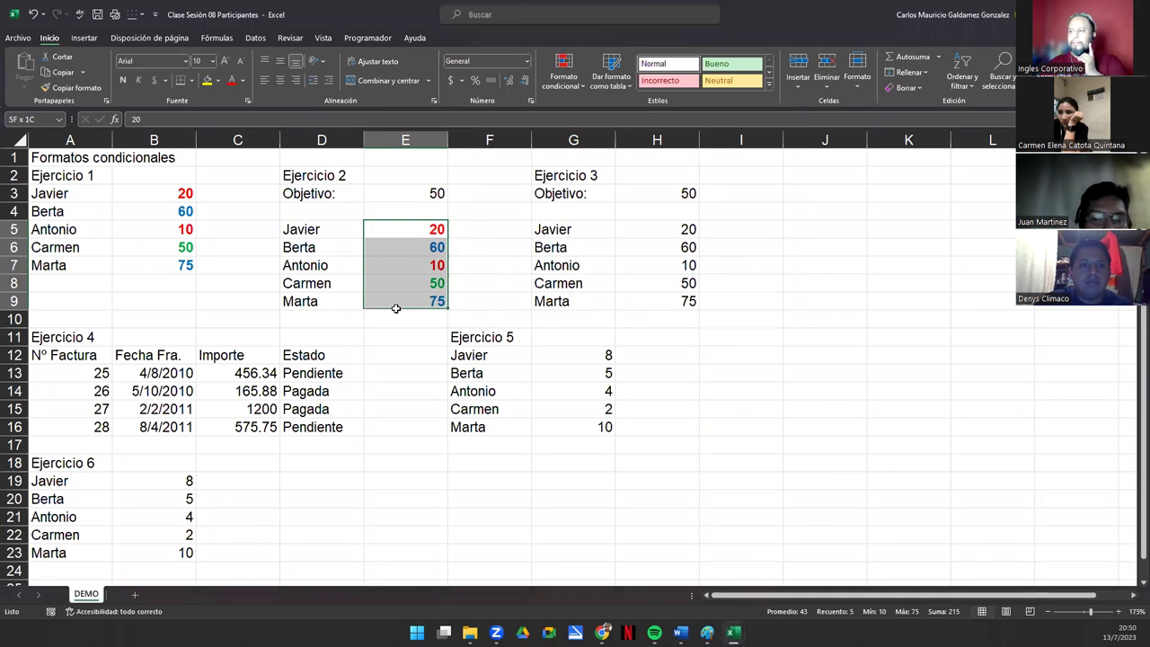
Review the igual a, menor que and mayor que rules of E5:E9 in the conditional formatting rules manager.
{"action": "left_click", "coordinate": [163, 194]}
{"action": "left_click_drag", "start_coordinate": [161, 250], "coordinate": [159, 261]}
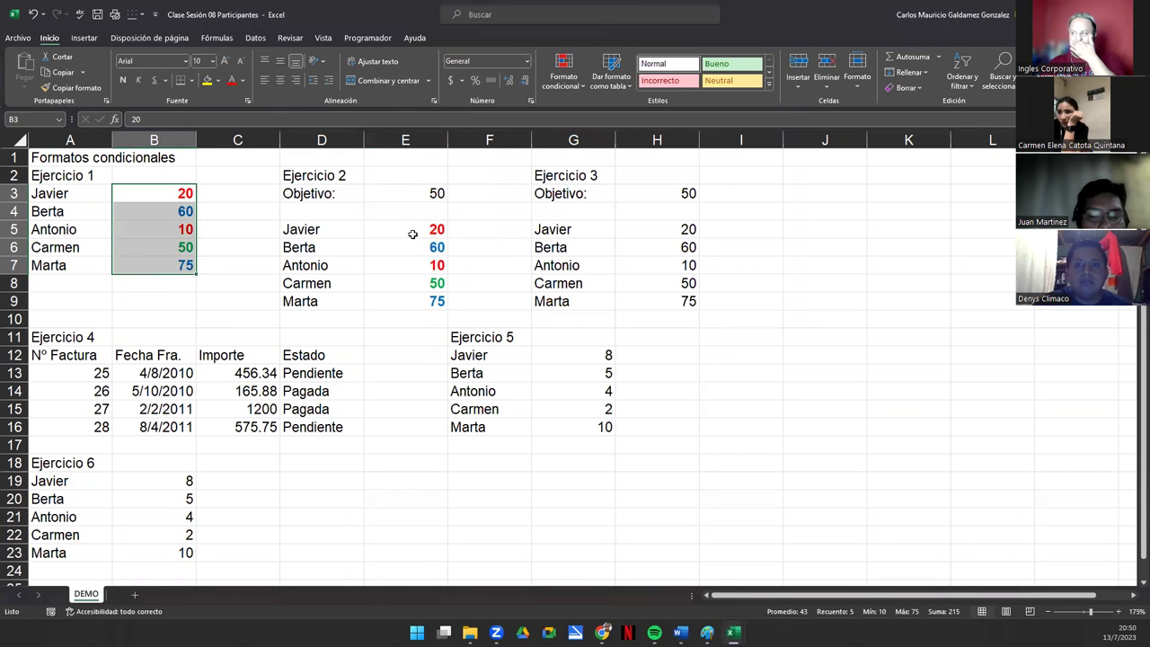
{"action": "left_click_drag", "start_coordinate": [405, 231], "coordinate": [401, 294]}
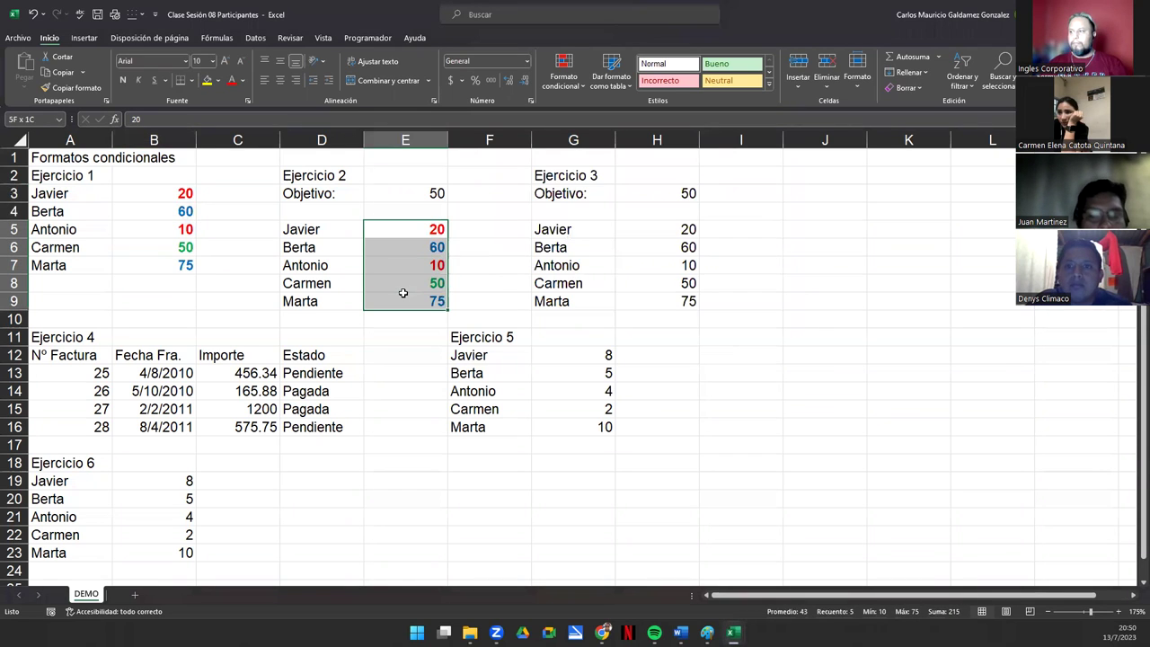
{"action": "left_click", "coordinate": [563, 72]}
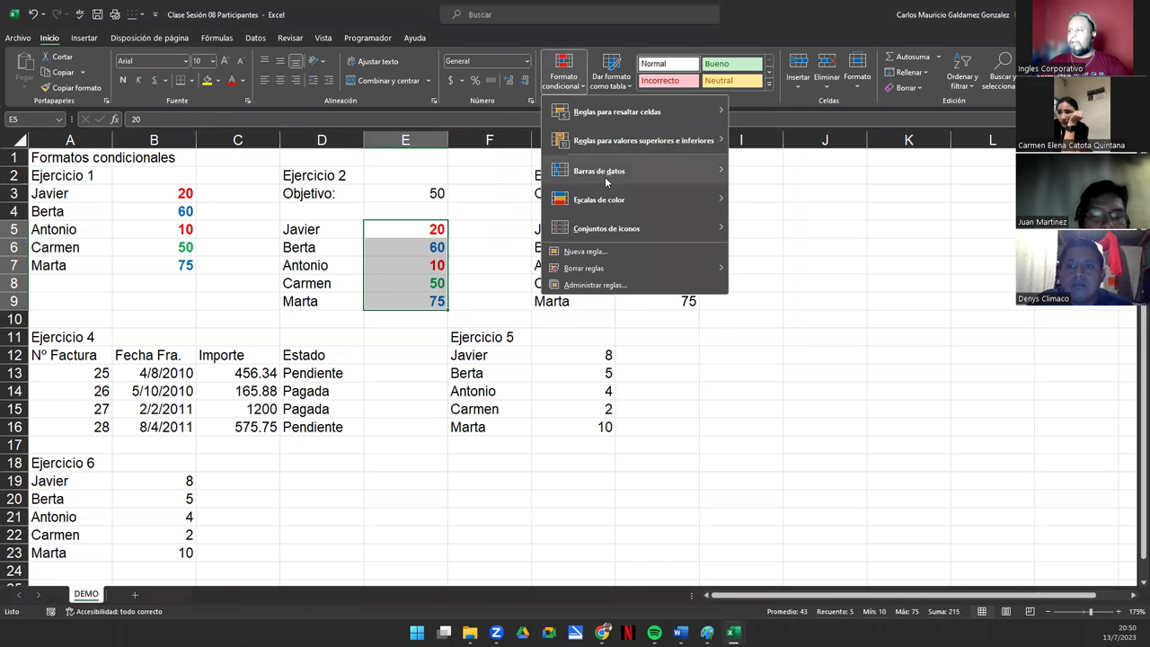
{"action": "left_click", "coordinate": [614, 286]}
{"action": "left_click", "coordinate": [505, 231]}
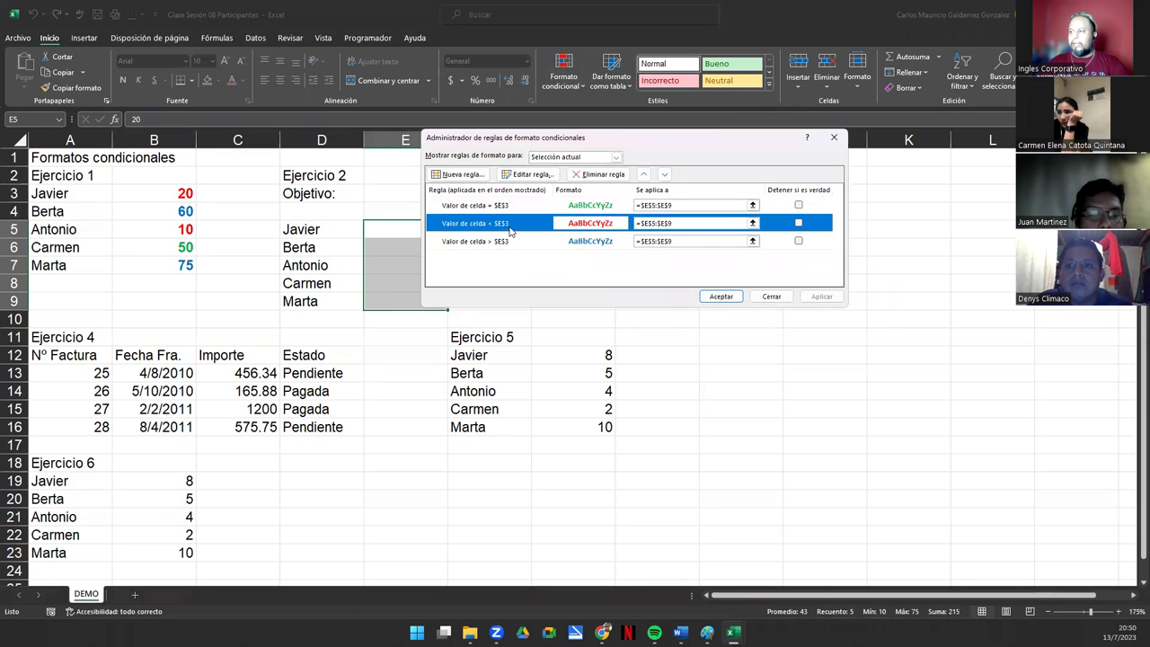
{"action": "left_click_drag", "start_coordinate": [591, 143], "coordinate": [692, 150]}
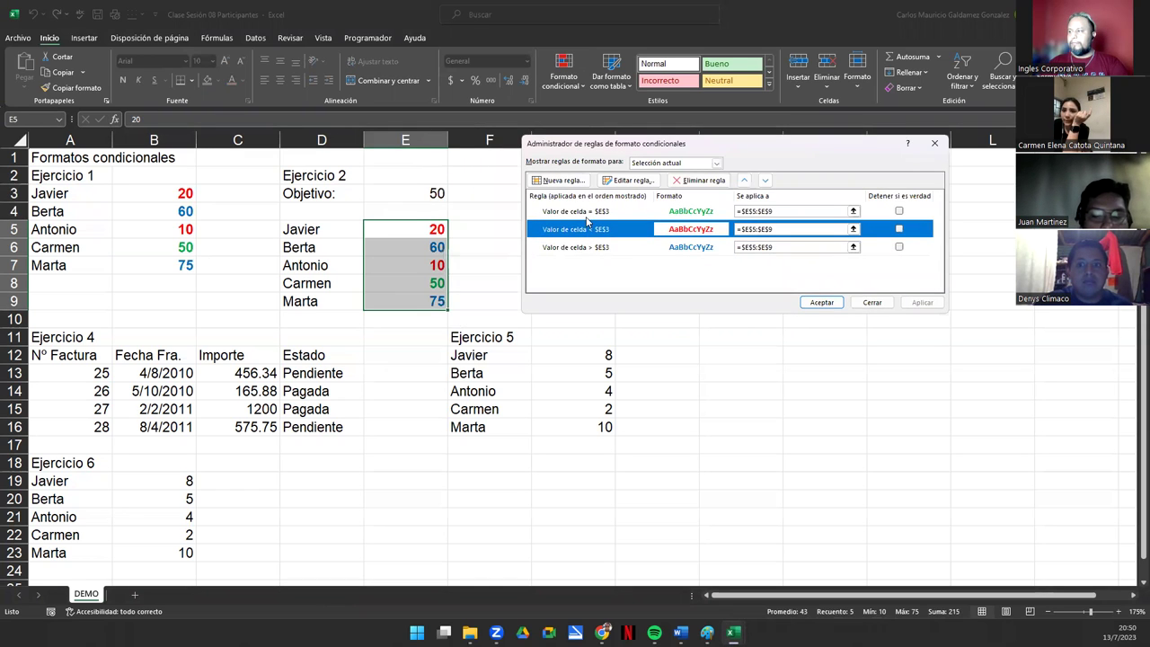
{"action": "left_click", "coordinate": [584, 252]}
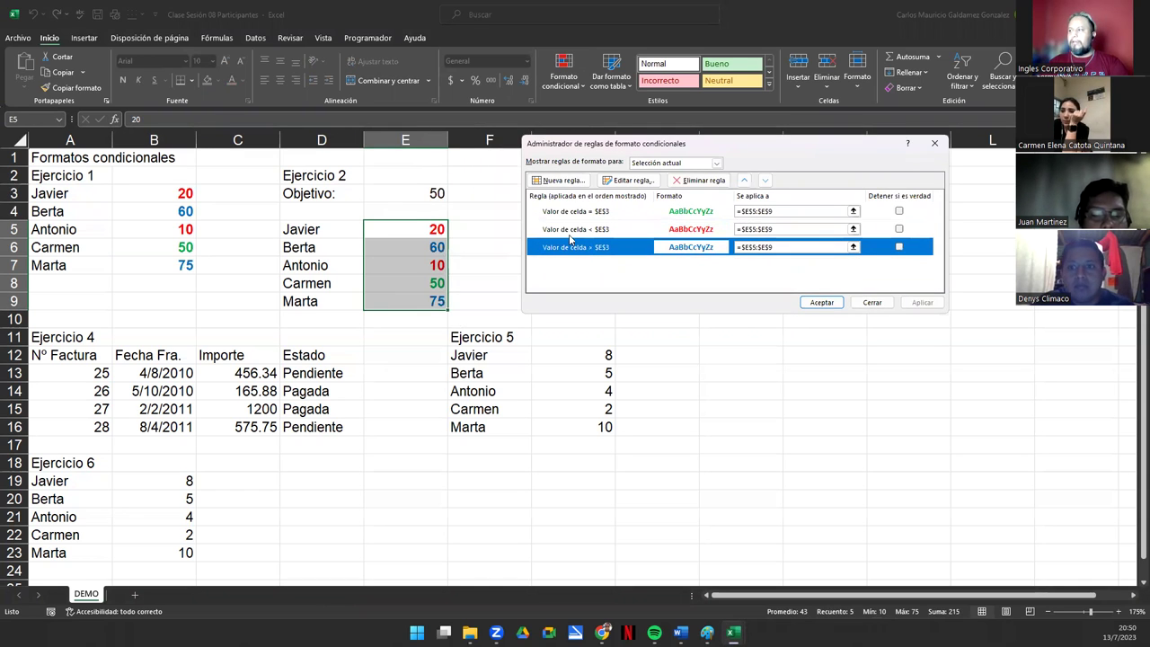
{"action": "left_click", "coordinate": [564, 232]}
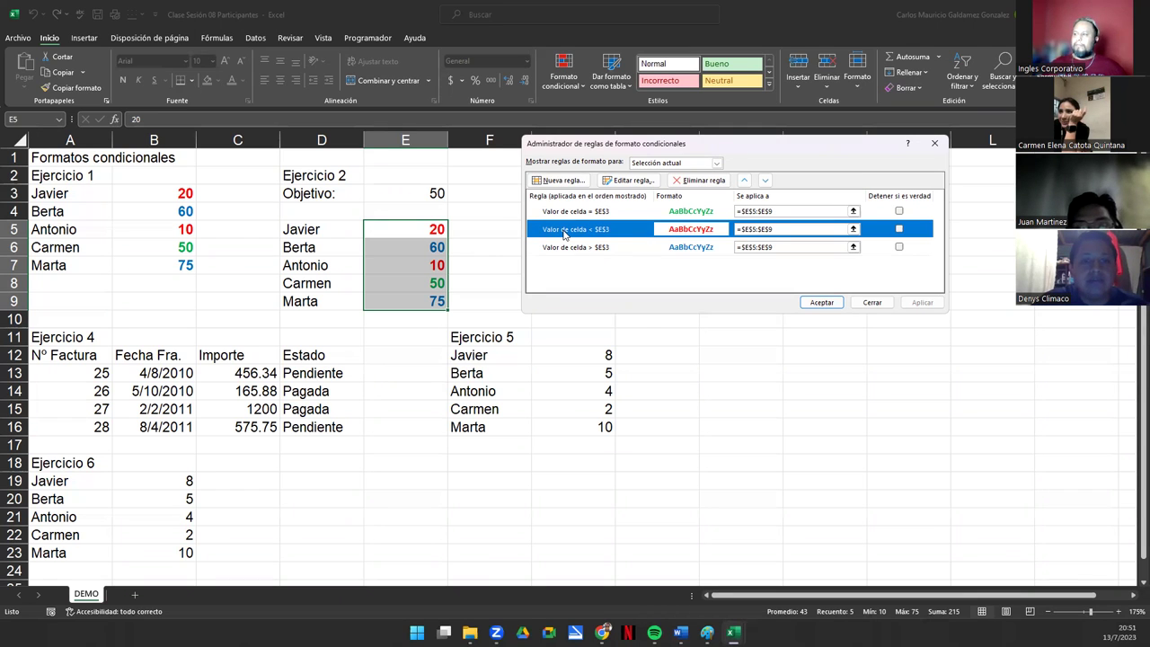
{"action": "left_click", "coordinate": [566, 213]}
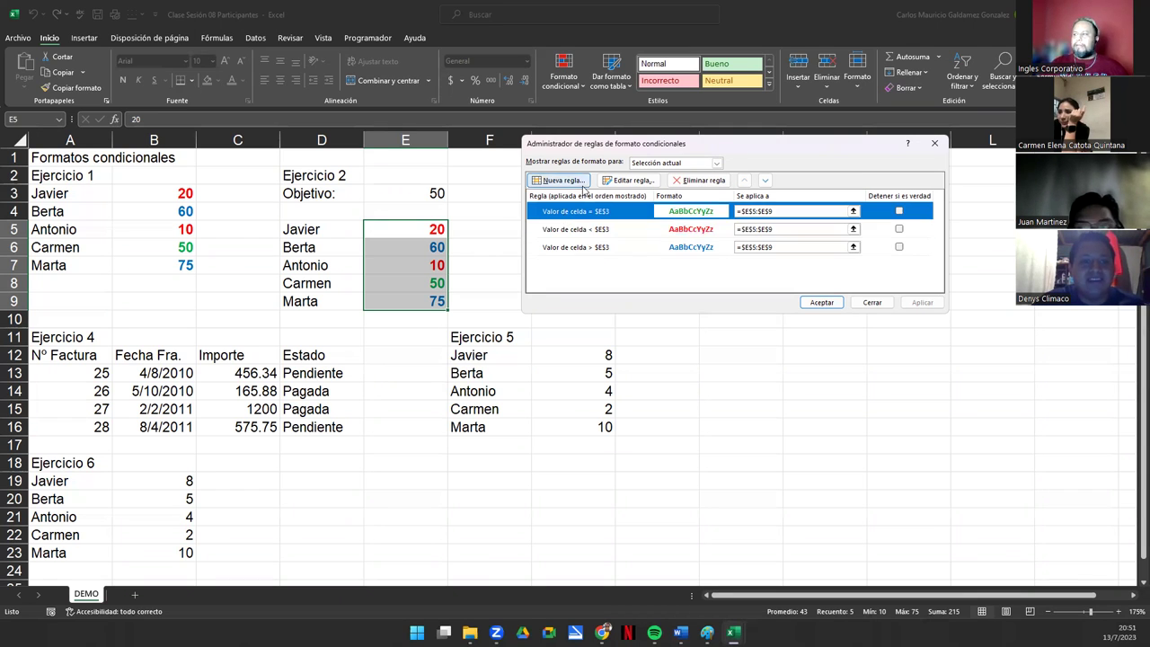
Inspect the =$E$3 reference in the igual a rule's definition and close the rules manager without changing anything.
{"action": "left_click", "coordinate": [629, 180]}
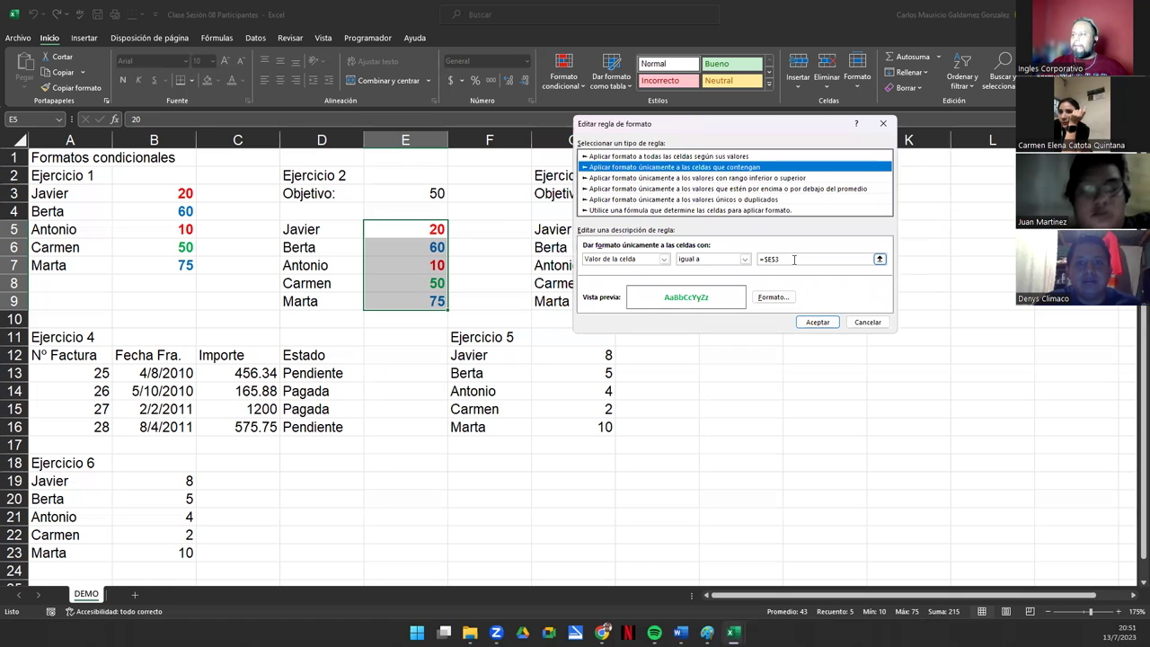
{"action": "left_click", "coordinate": [760, 259]}
{"action": "left_click", "coordinate": [762, 258]}
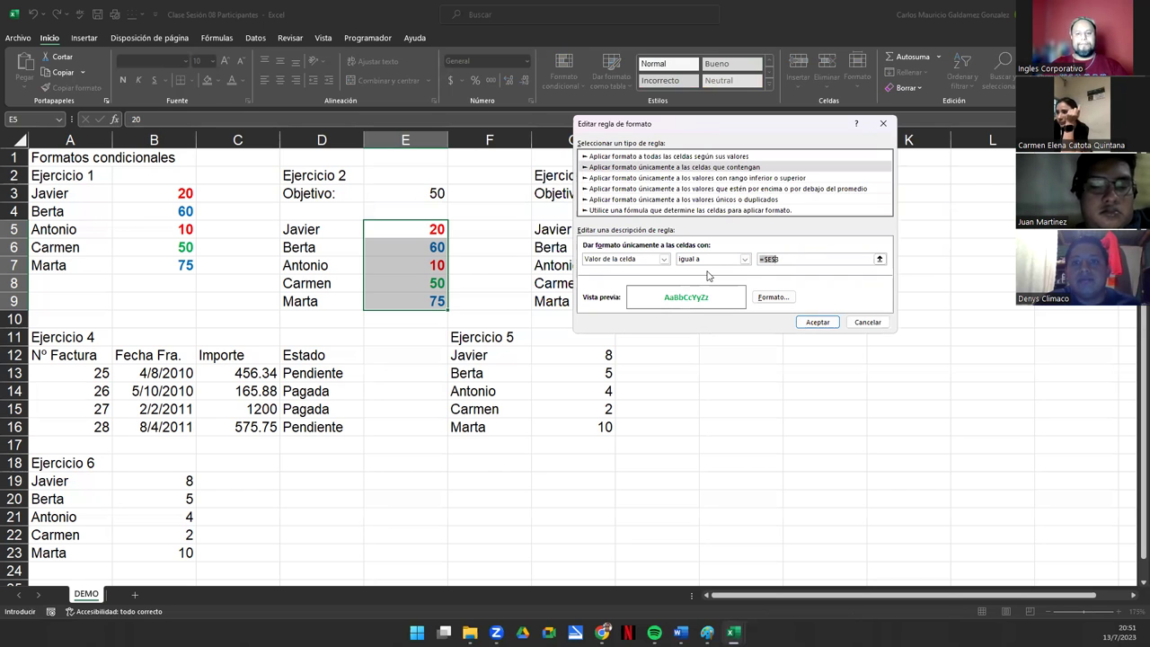
{"action": "left_click", "coordinate": [871, 323]}
{"action": "left_click", "coordinate": [872, 302]}
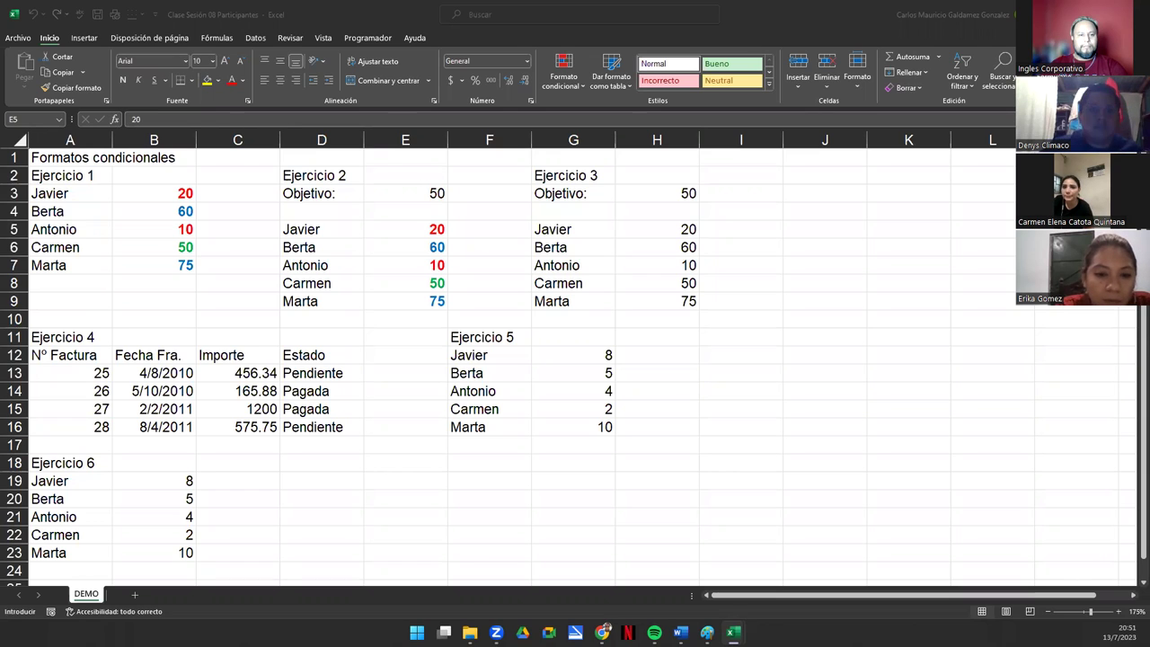
{"action": "key", "text": "Escape"}
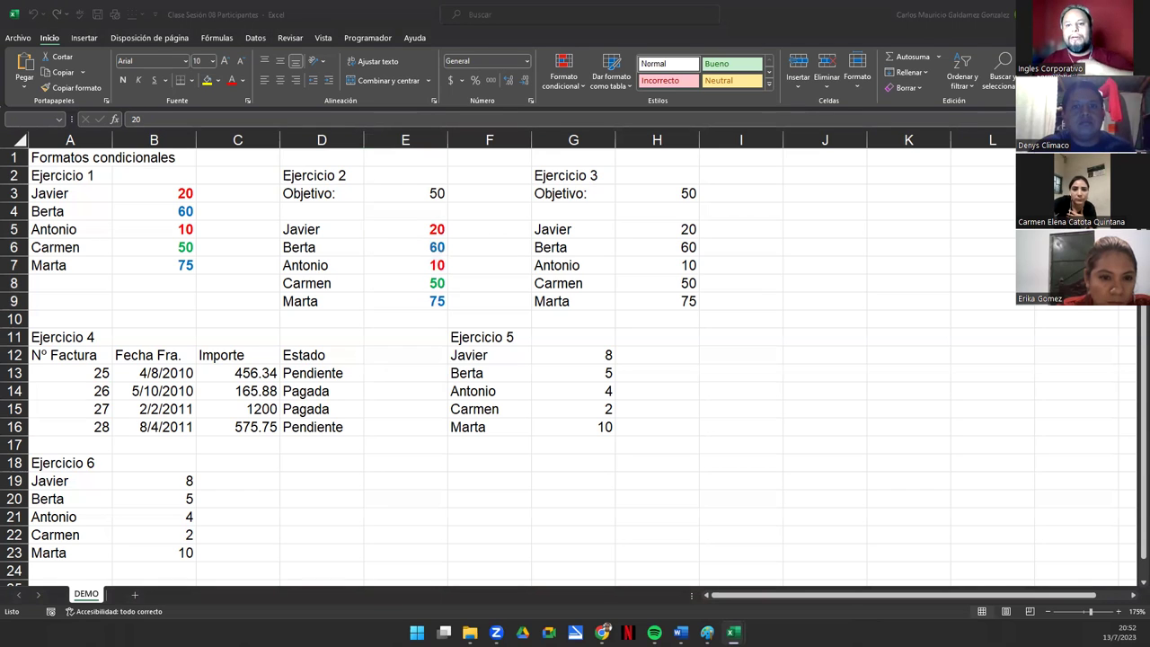
Start a new conditional formatting rule for the Ejercicio 3 names G5:G9 that uses a formula to determine which cells to format.
{"action": "left_click", "coordinate": [662, 195]}
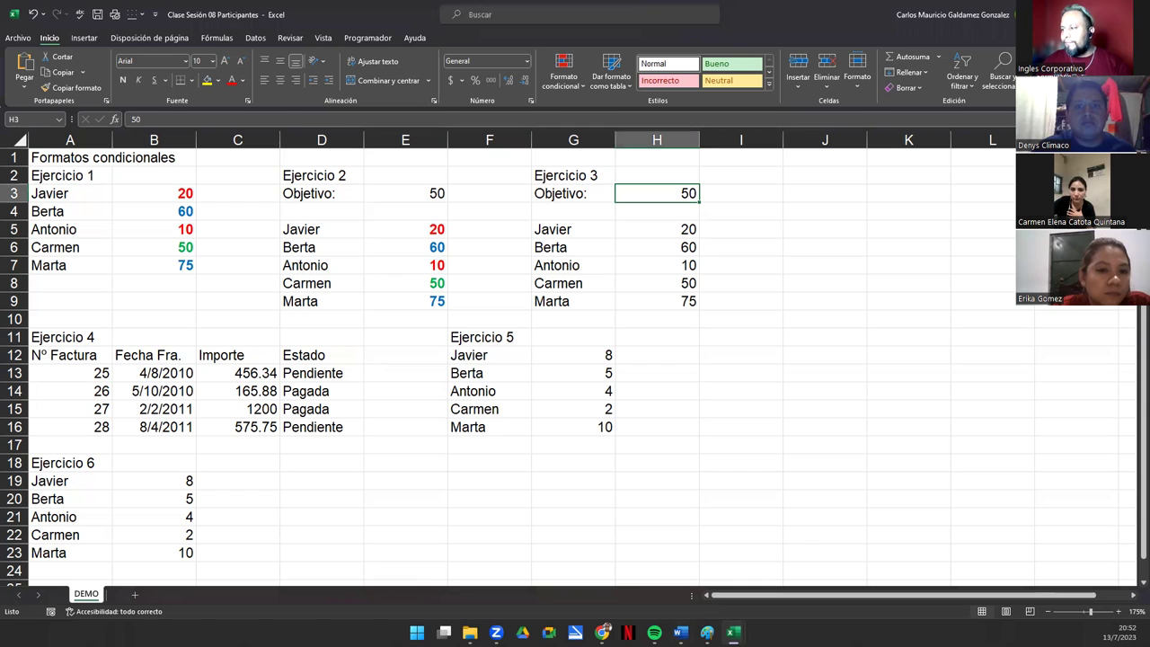
{"action": "left_click_drag", "start_coordinate": [580, 230], "coordinate": [588, 304]}
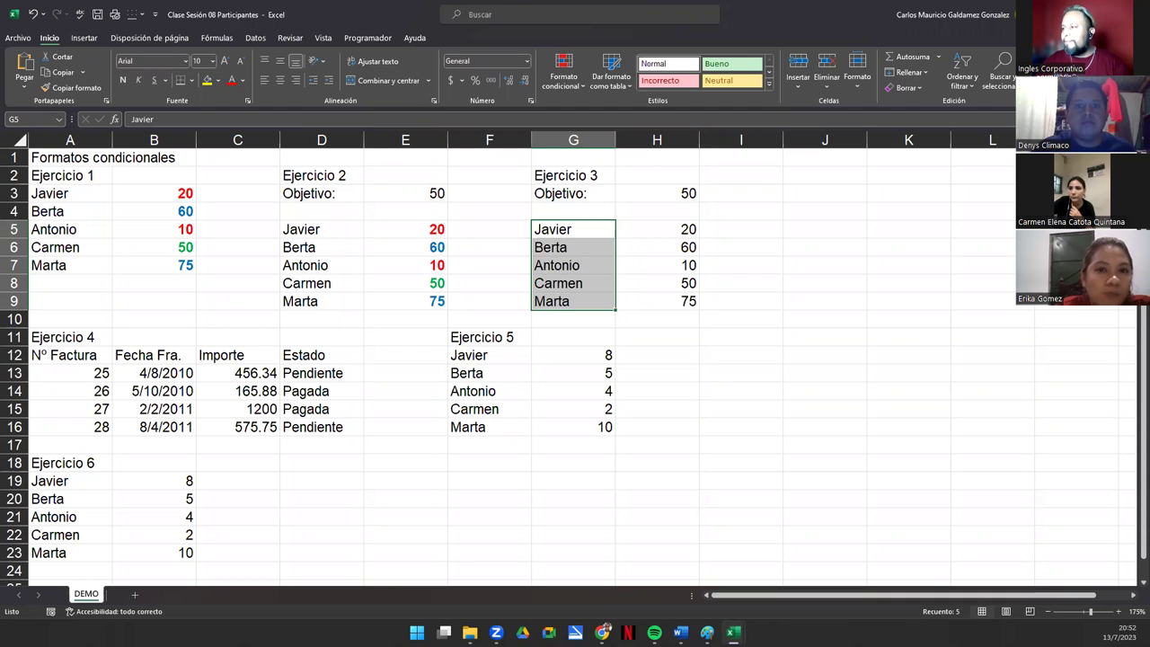
{"action": "left_click", "coordinate": [558, 86]}
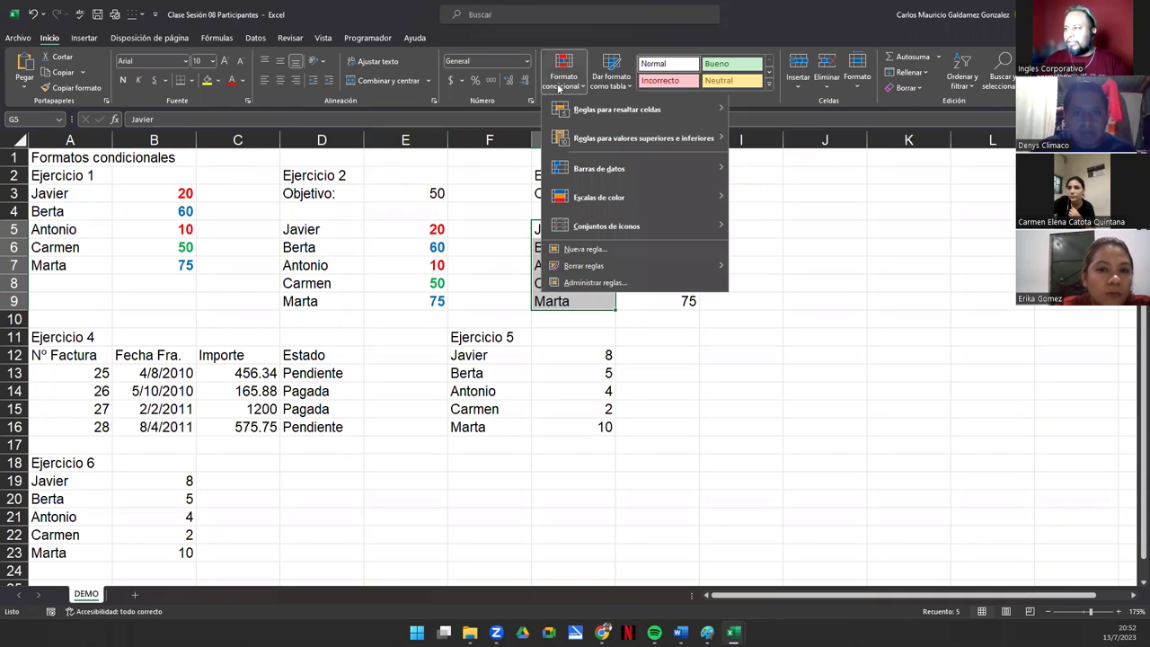
{"action": "left_click", "coordinate": [608, 253]}
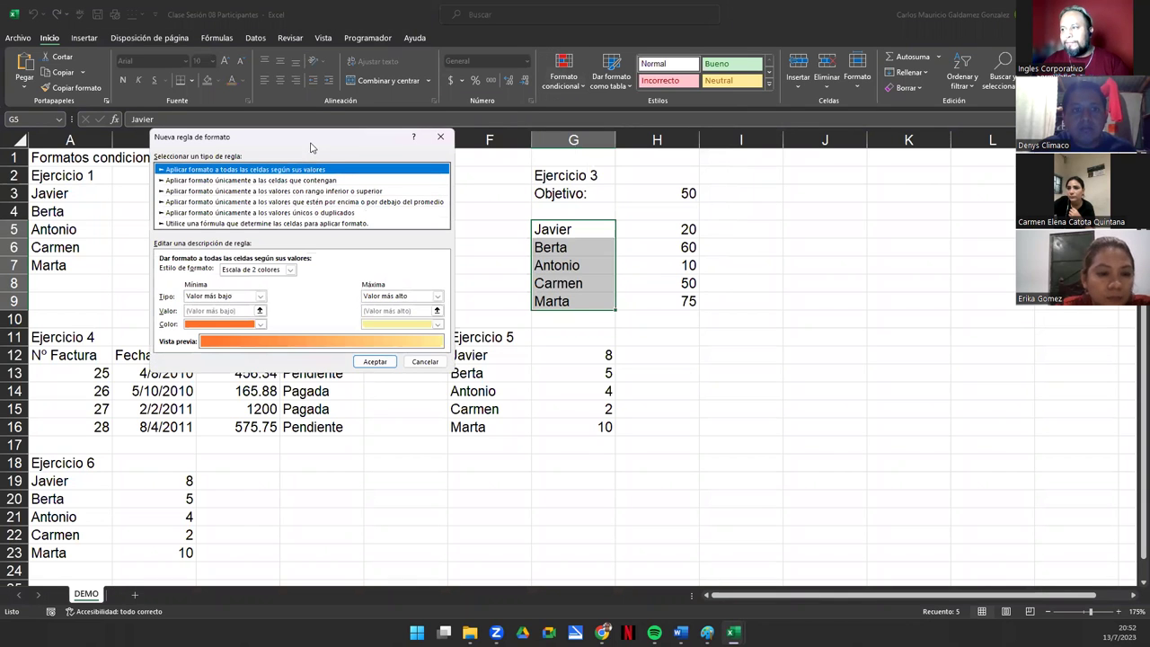
{"action": "left_click_drag", "start_coordinate": [311, 147], "coordinate": [857, 108]}
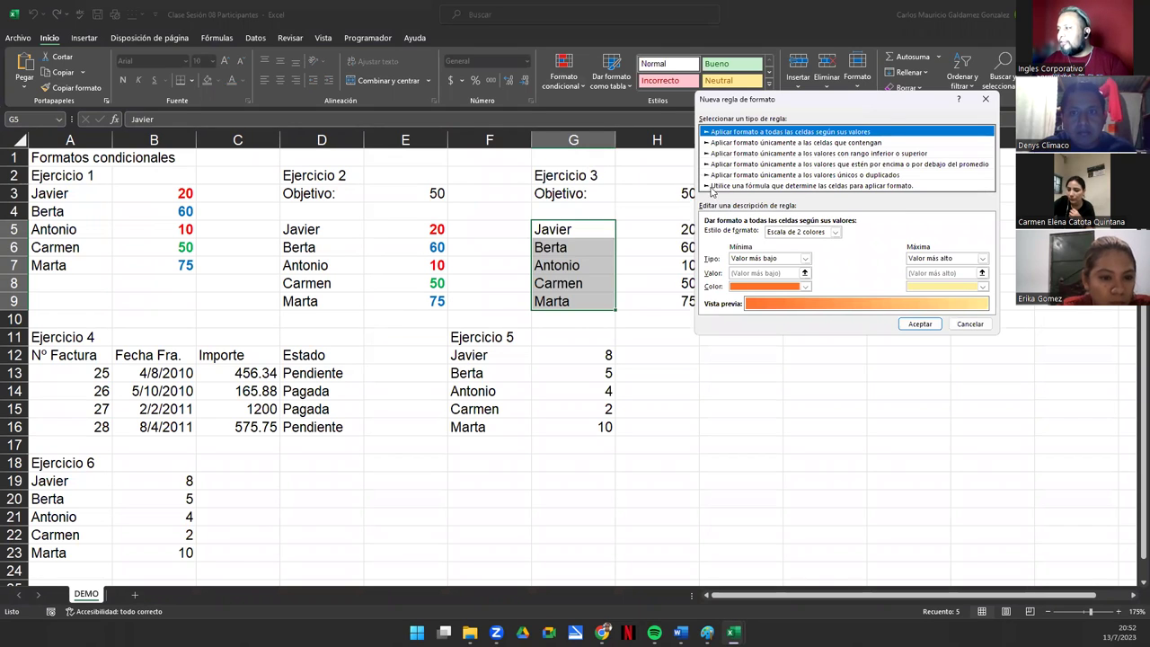
{"action": "left_click", "coordinate": [818, 186]}
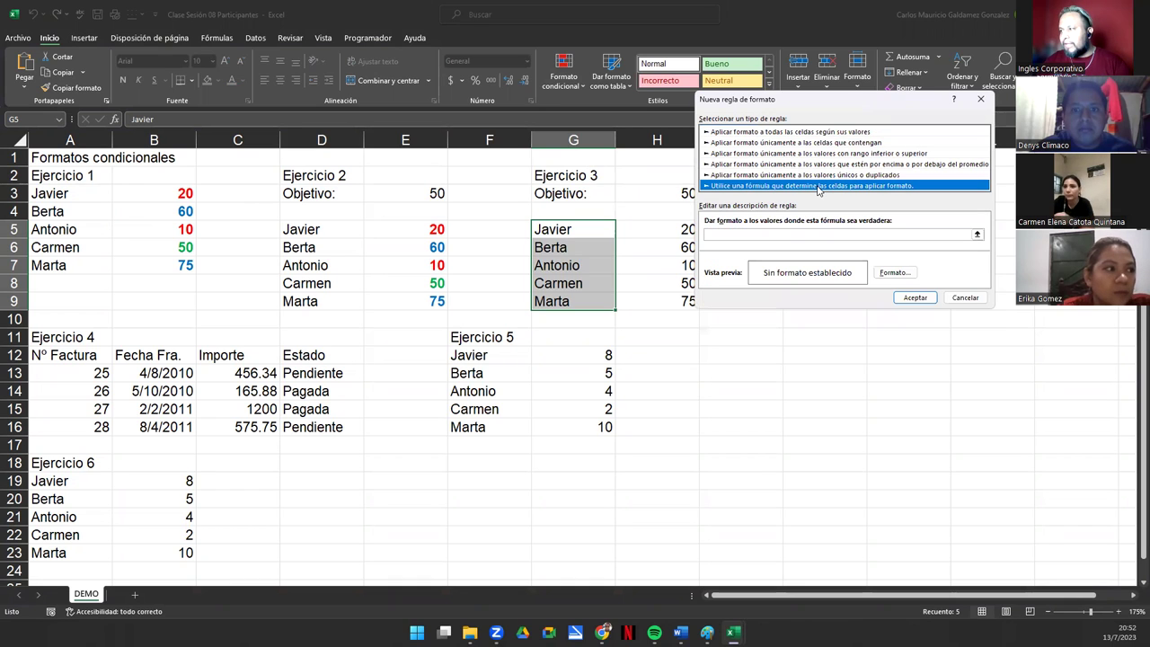
Enter =$H5<$H$3 as the formula condition of the new rule for the names in G5:G9.
{"action": "left_click", "coordinate": [726, 235]}
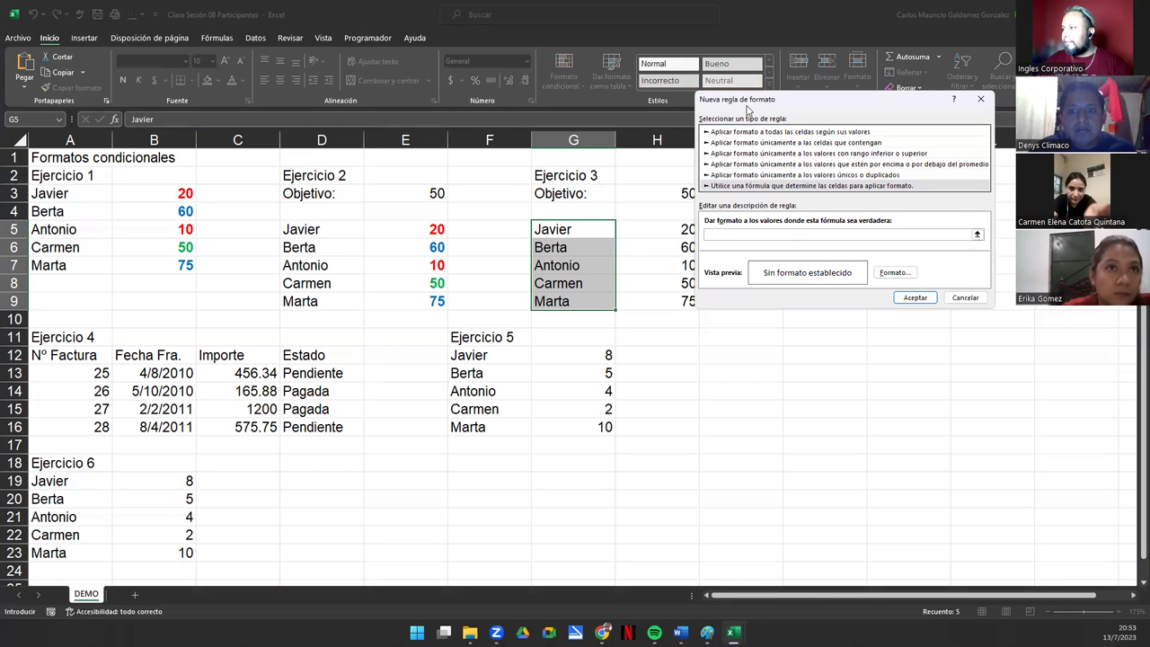
{"action": "left_click_drag", "start_coordinate": [746, 109], "coordinate": [797, 125]}
{"action": "type", "text": "=$H5"}
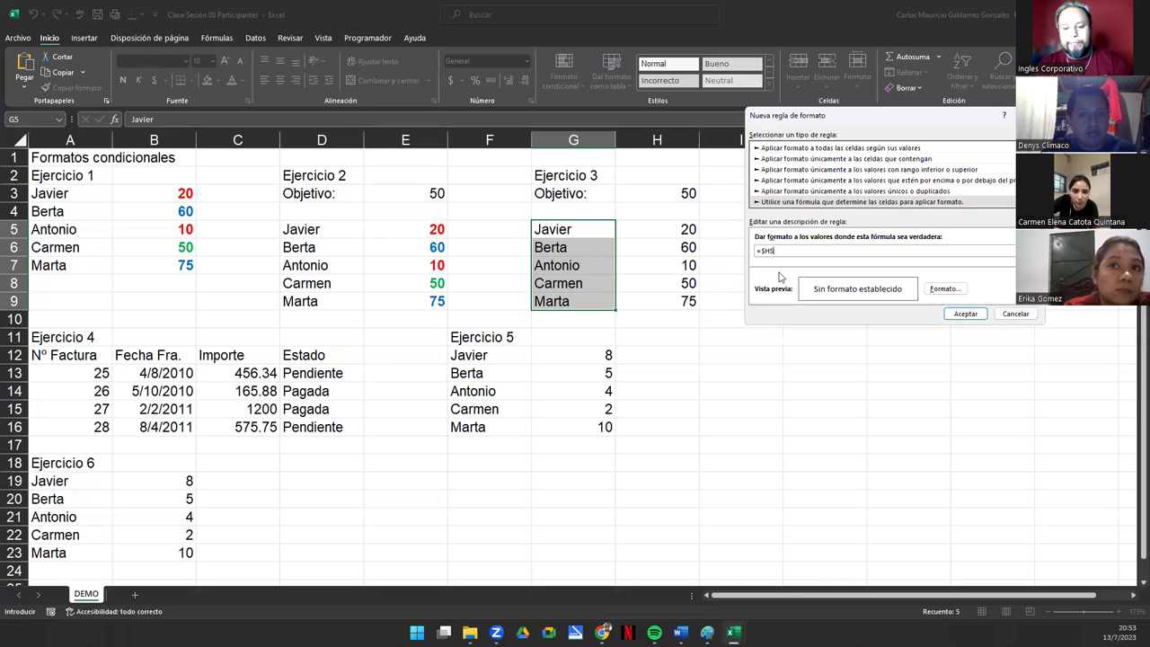
{"action": "type", "text": "<"}
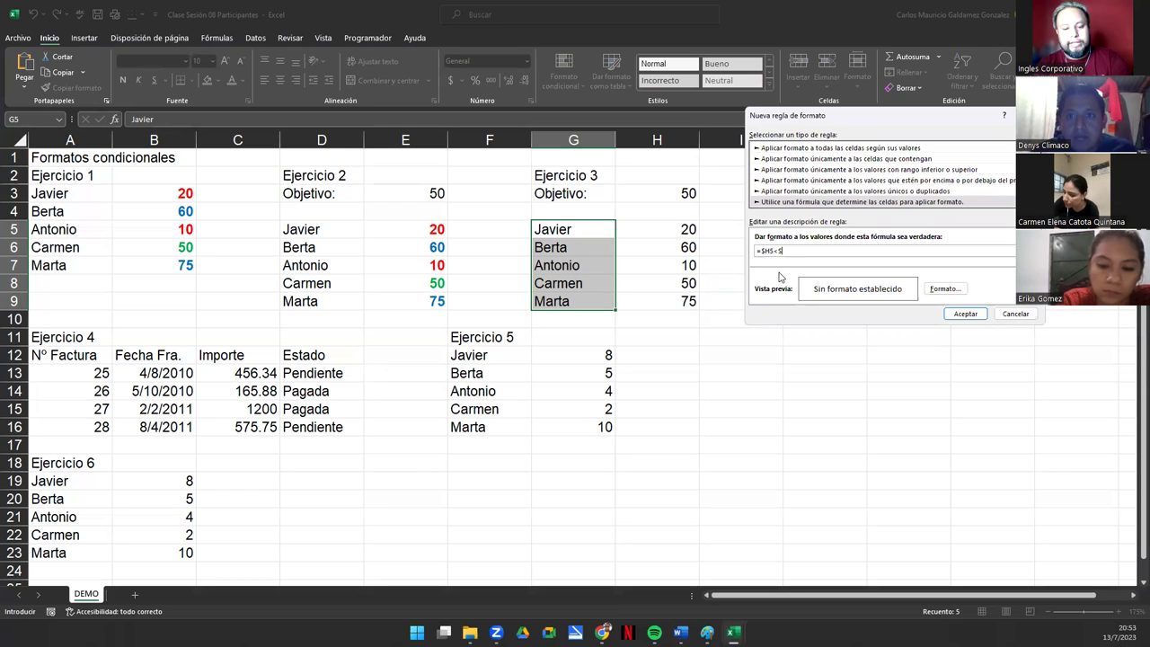
{"action": "type", "text": "$"}
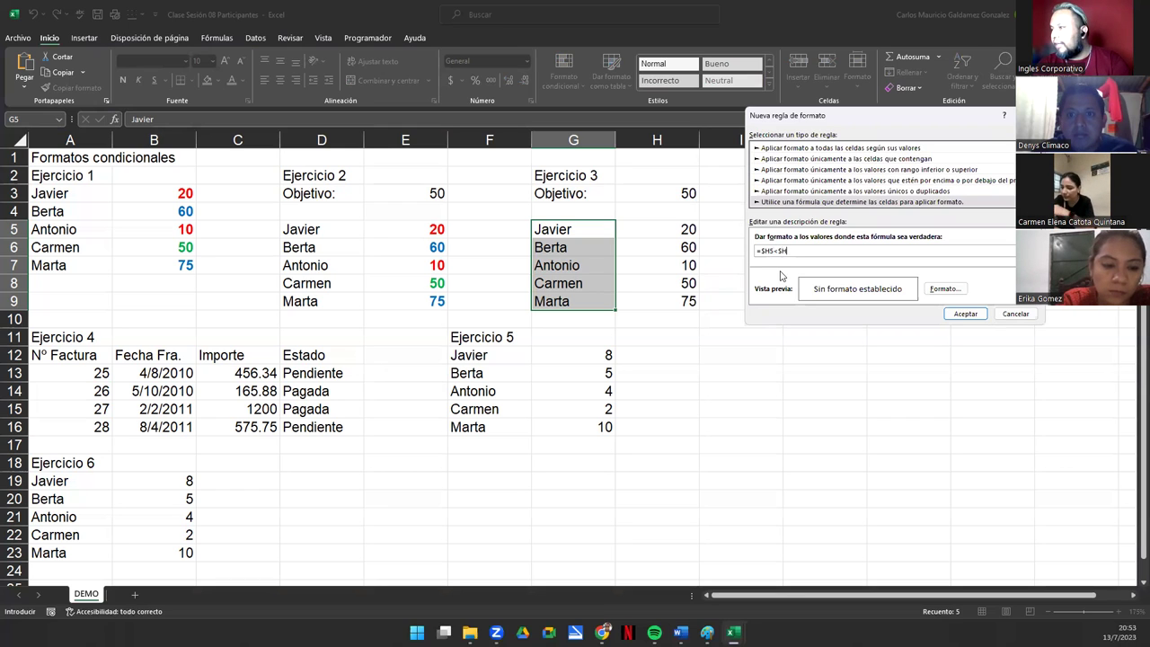
{"action": "type", "text": "H5<$H$3"}
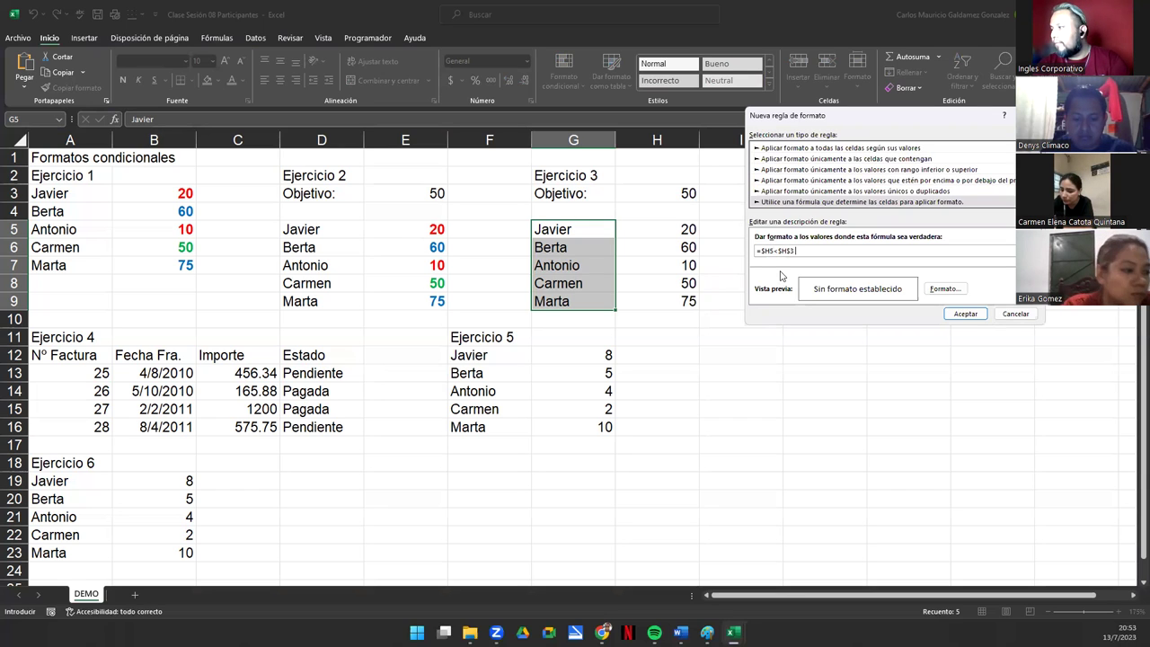
{"action": "type", "text": "=$H5<$H$3"}
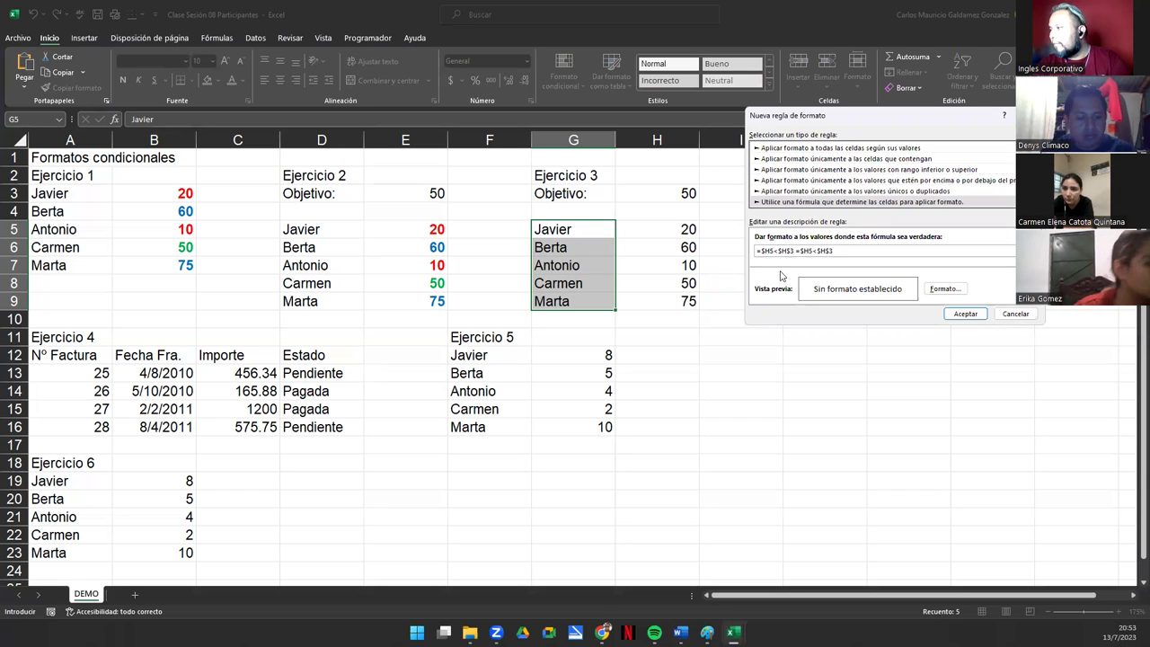
{"action": "key", "text": "BackSpace"}
{"action": "key", "text": "BackSpace"}
{"action": "key", "text": "BackSpace"}
{"action": "key", "text": "BackSpace"}
{"action": "key", "text": "BackSpace"}
{"action": "key", "text": "BackSpace"}
{"action": "key", "text": "BackSpace"}
{"action": "key", "text": "BackSpace"}
{"action": "key", "text": "BackSpace"}
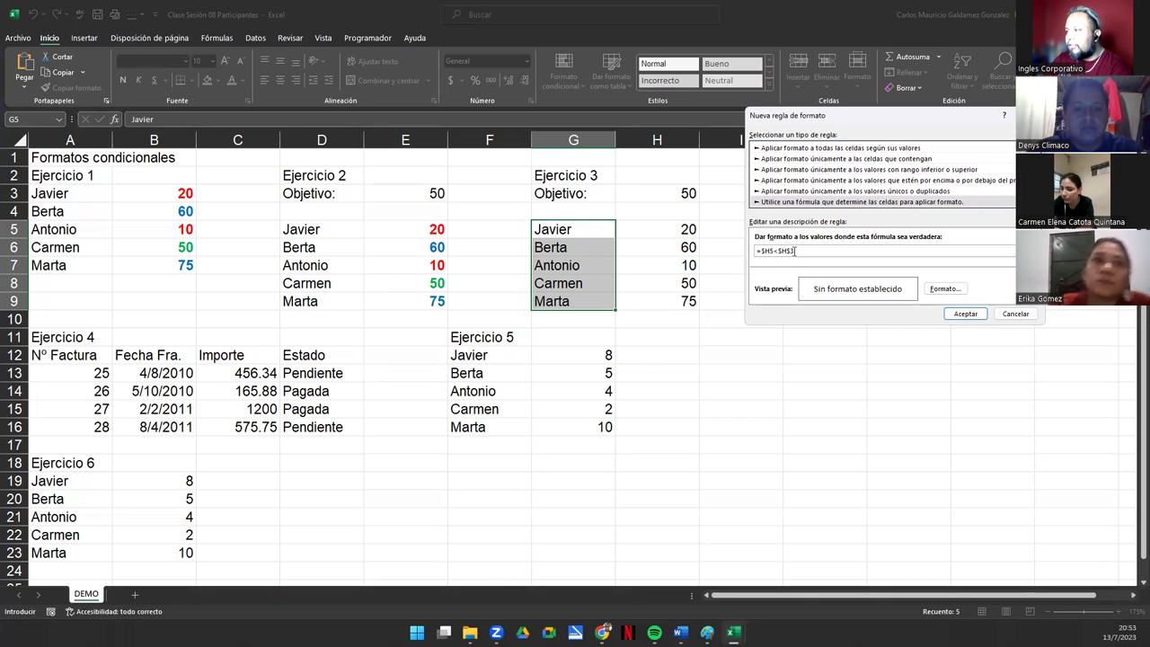
{"action": "left_click_drag", "start_coordinate": [795, 251], "coordinate": [751, 250]}
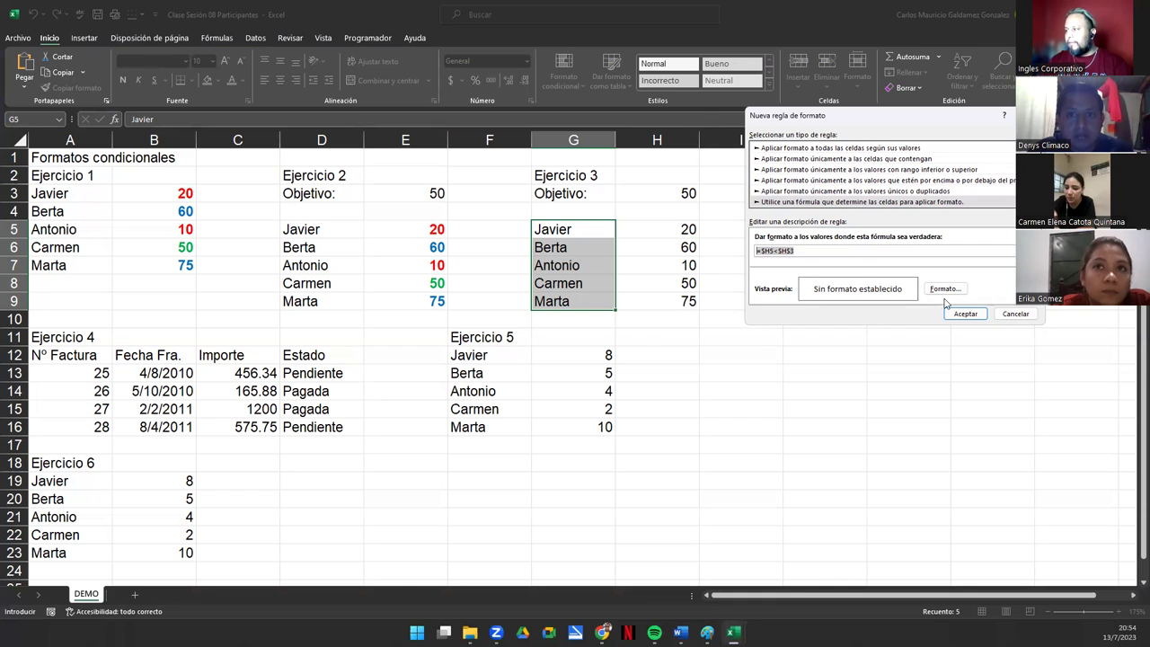
{"action": "left_click", "coordinate": [770, 251]}
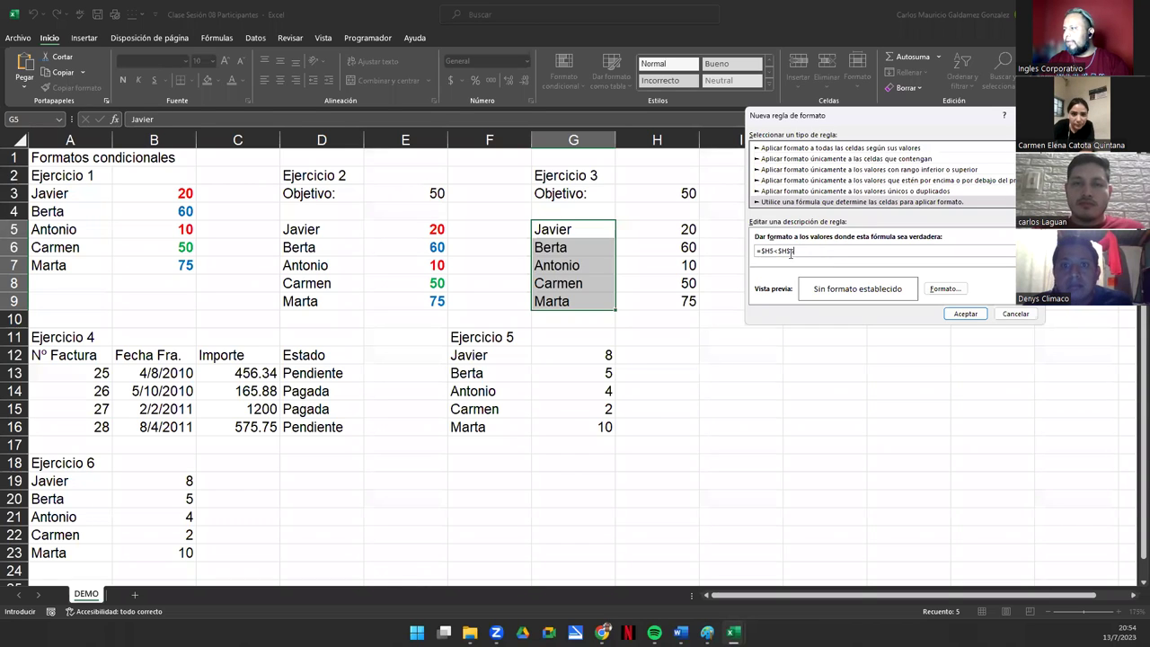
Format the =$H5<$H$3 rule in Negrita with a standard red font and apply it to G5:G9.
{"action": "left_click", "coordinate": [939, 290]}
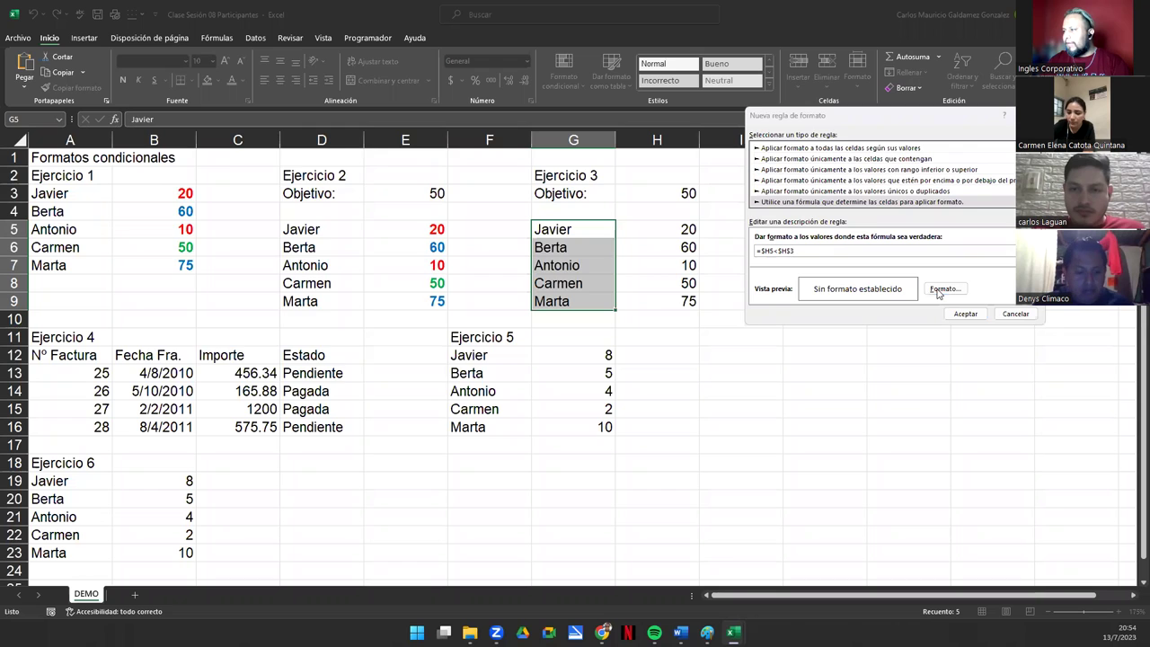
{"action": "left_click", "coordinate": [382, 204]}
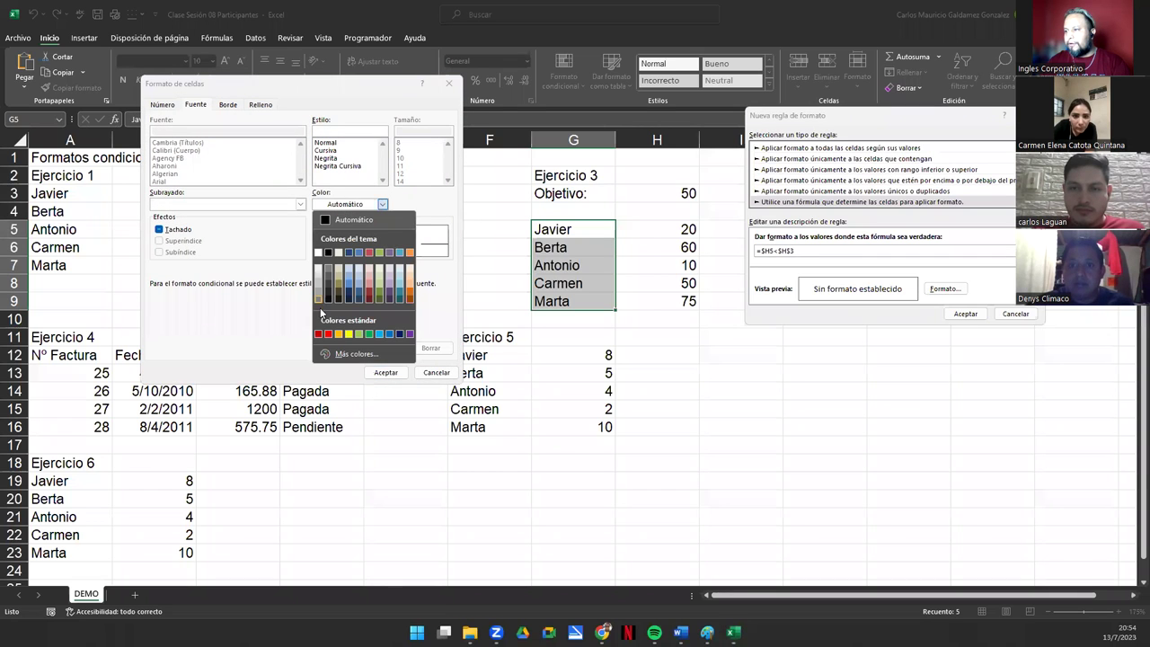
{"action": "left_click", "coordinate": [327, 333]}
{"action": "left_click", "coordinate": [327, 159]}
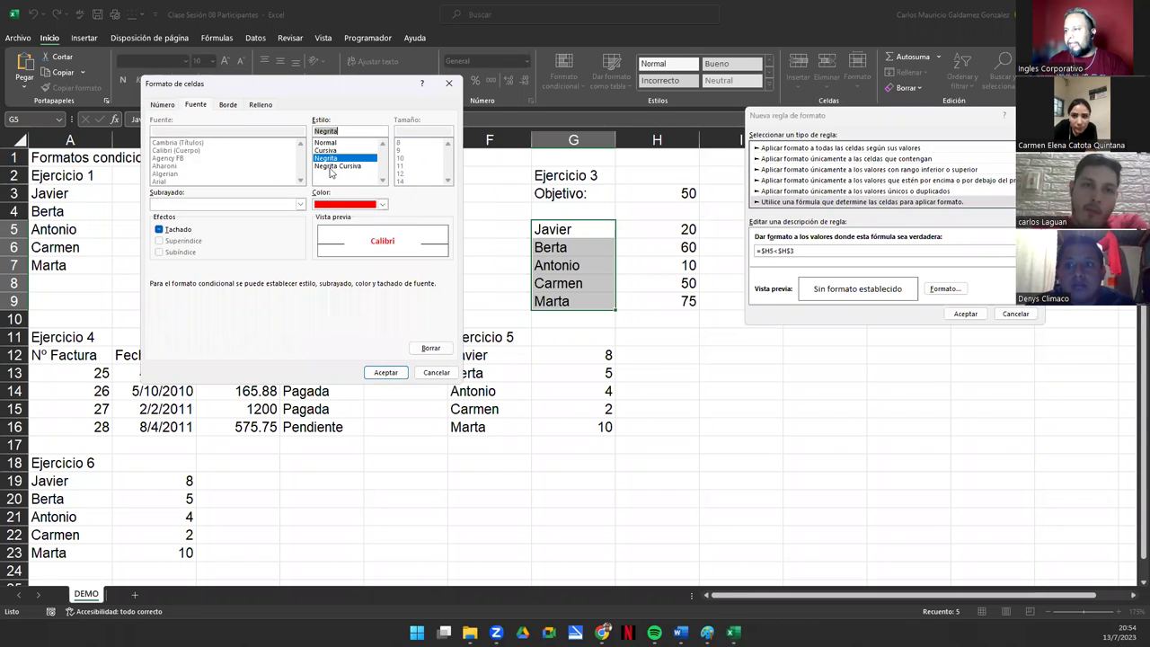
{"action": "left_click", "coordinate": [386, 372]}
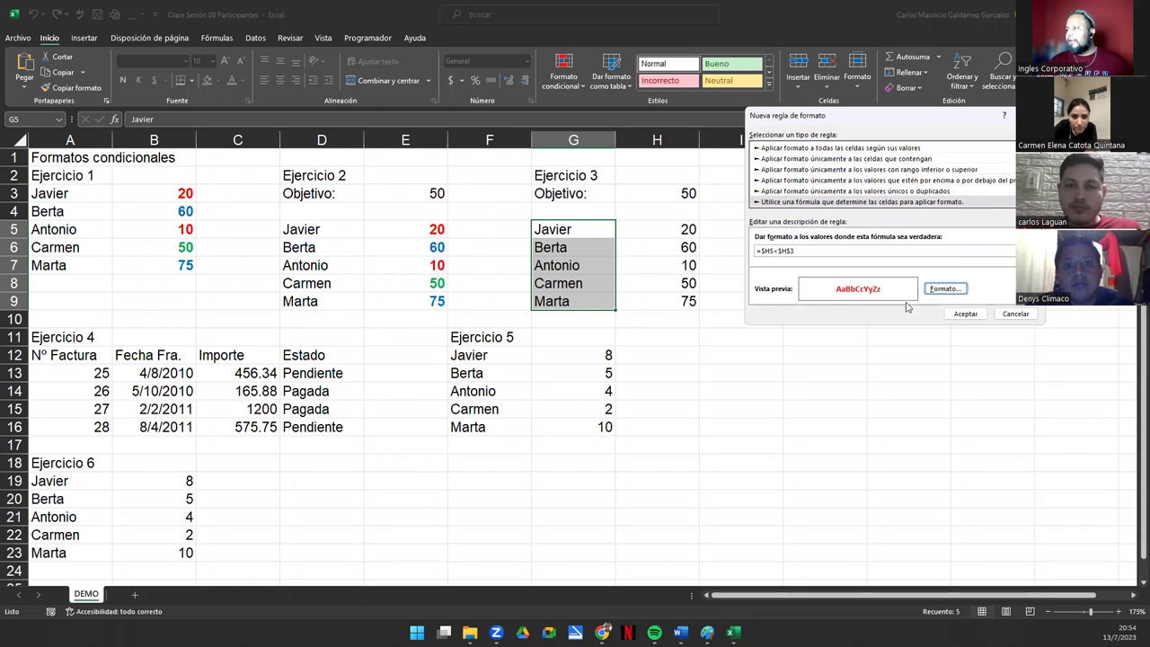
{"action": "left_click", "coordinate": [802, 251]}
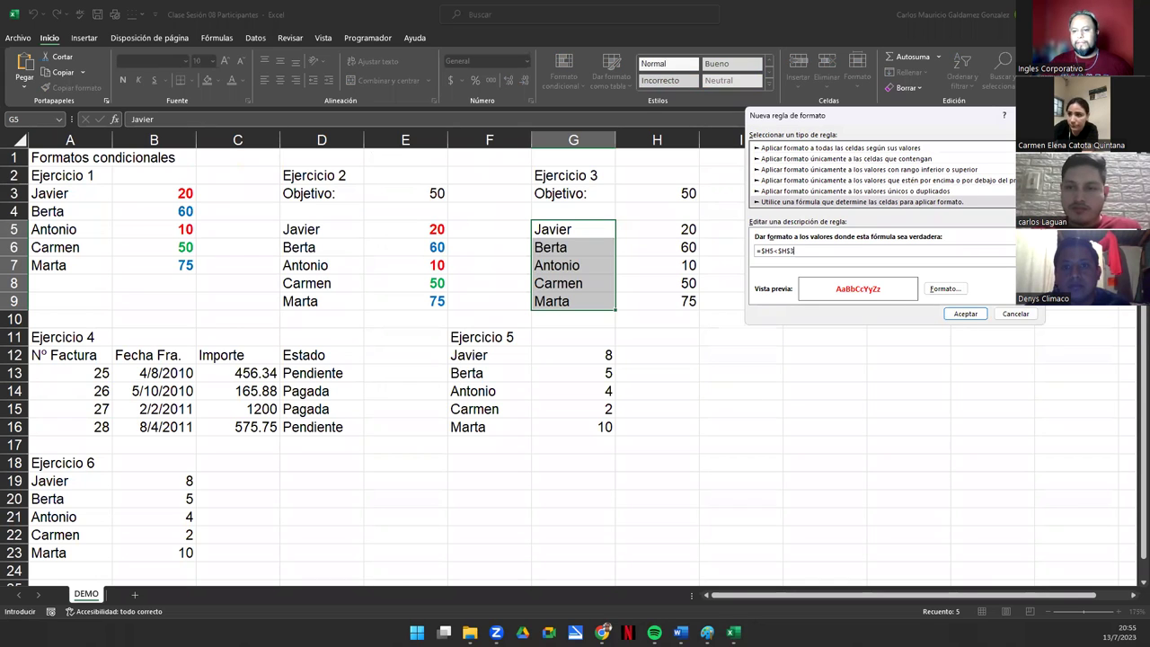
{"action": "left_click", "coordinate": [963, 316]}
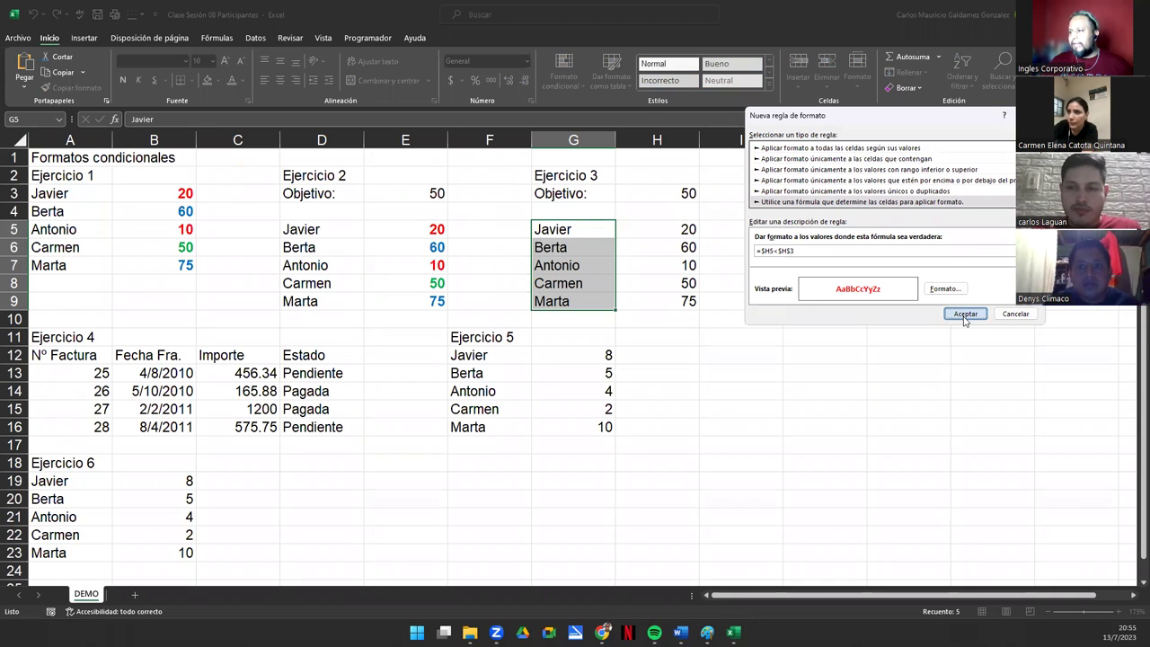
{"action": "left_click", "coordinate": [568, 296]}
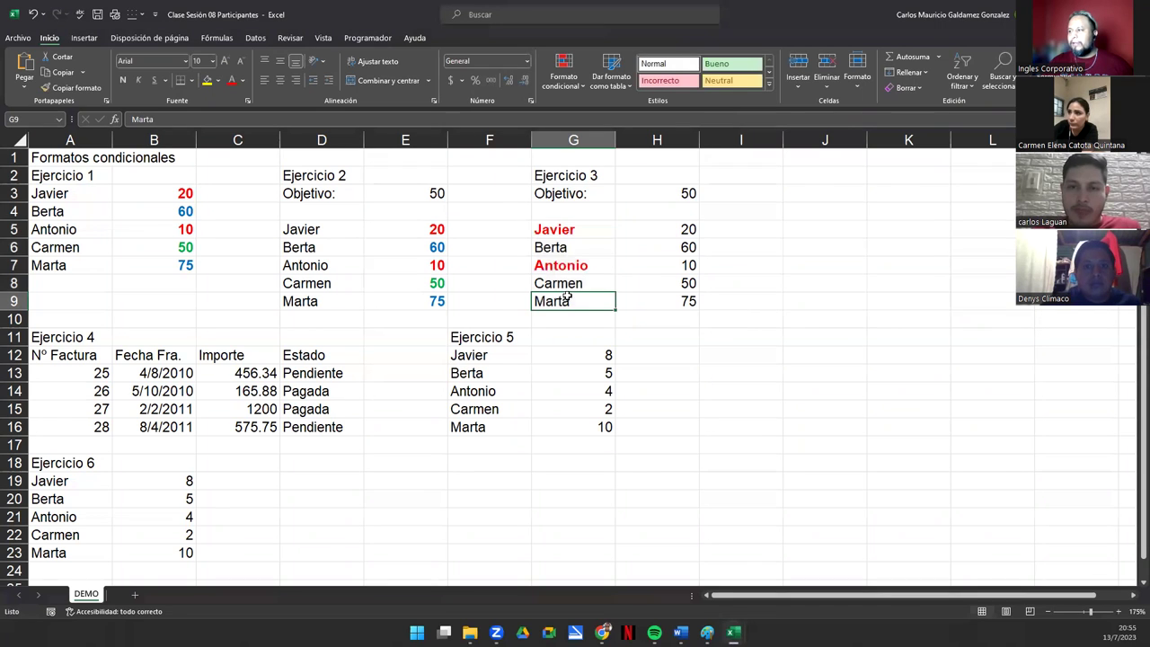
Test the red rule on G5:G9 by setting the Ejercicio 3 Objetivo in H3 to 25 and to 19.
{"action": "left_click", "coordinate": [662, 191]}
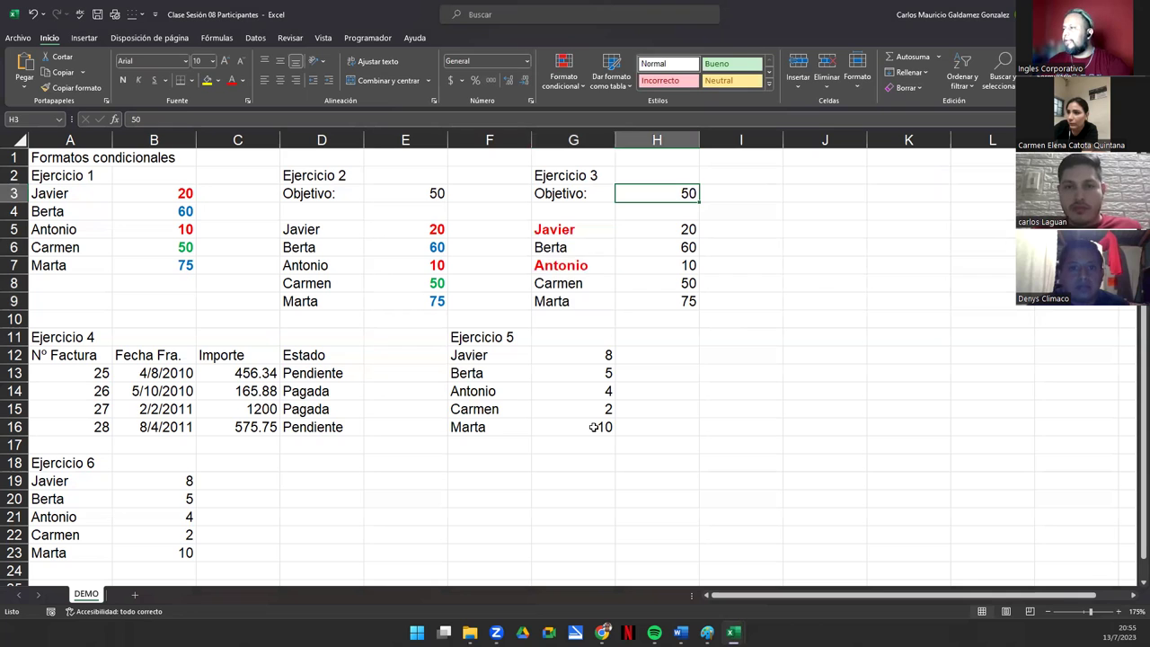
{"action": "type", "text": "25"}
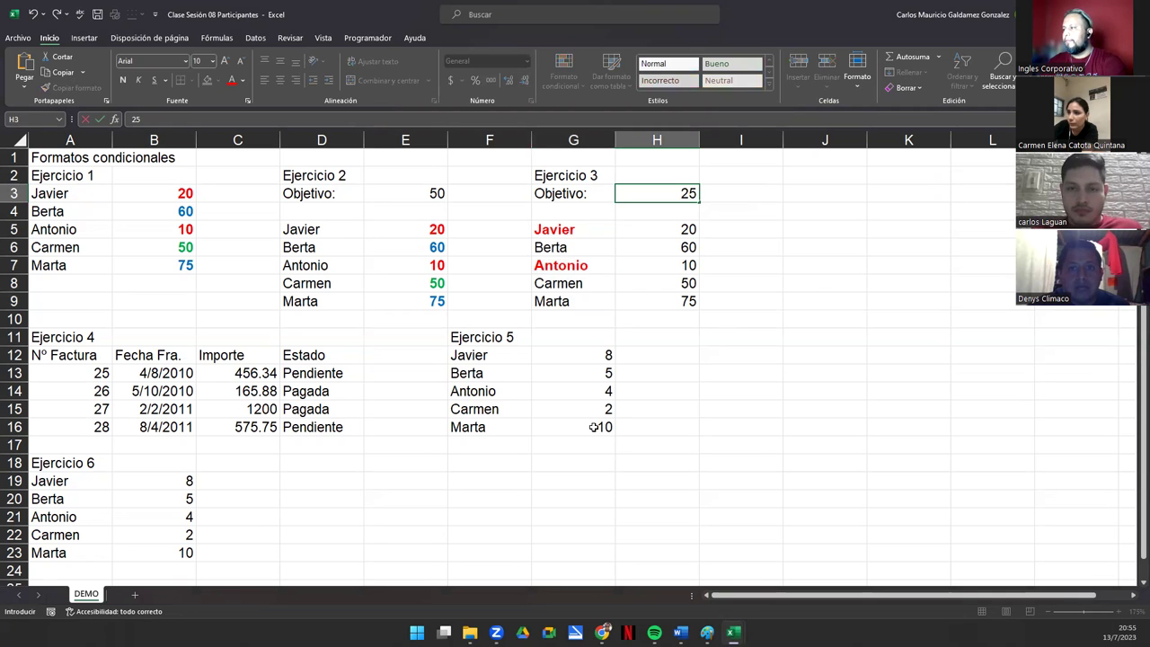
{"action": "key", "text": "Return"}
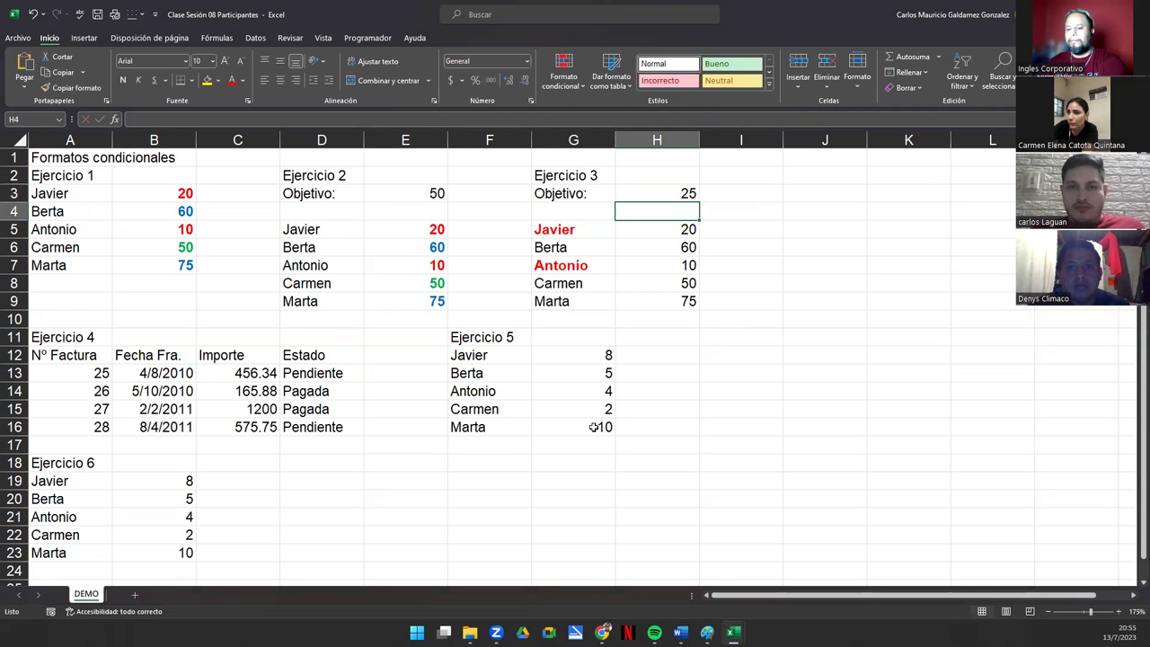
{"action": "key", "text": "Up"}
{"action": "type", "text": "19"}
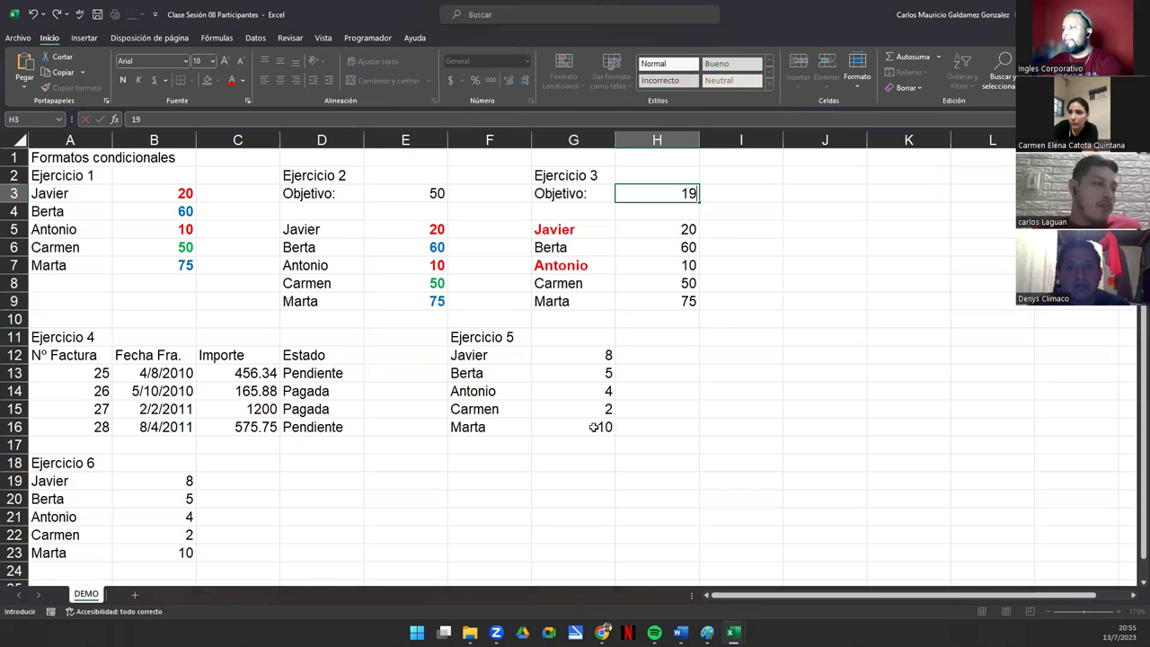
{"action": "key", "text": "Return"}
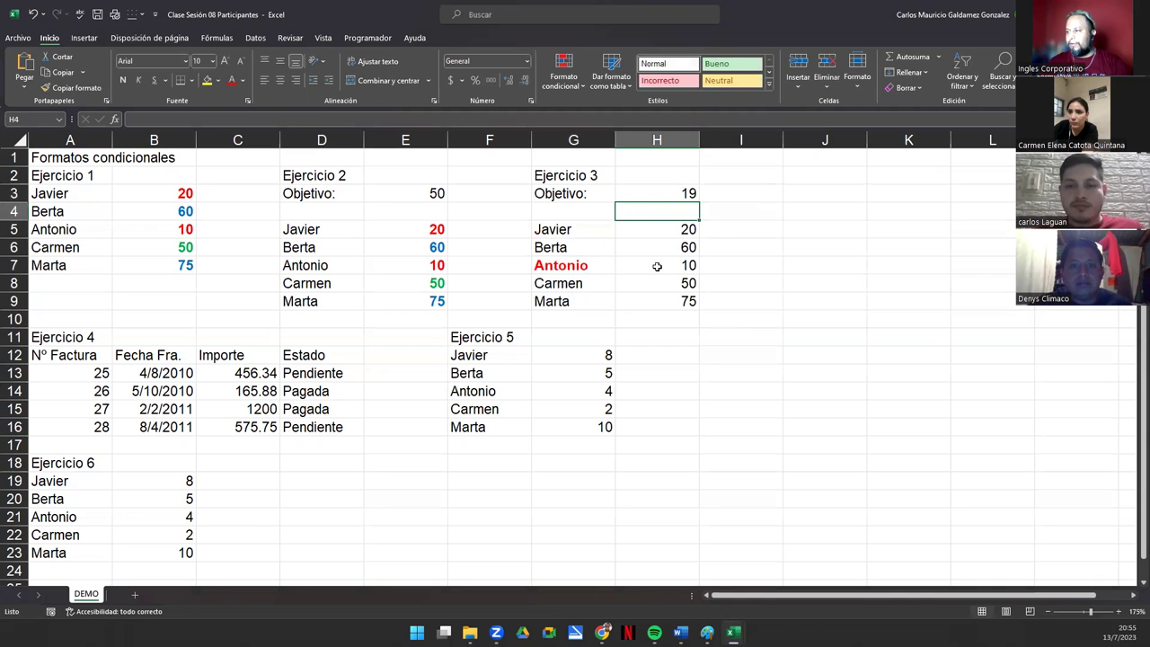
Test the red rule further by setting the Objetivo in H3 to 49 and to 77.
{"action": "left_click", "coordinate": [657, 193]}
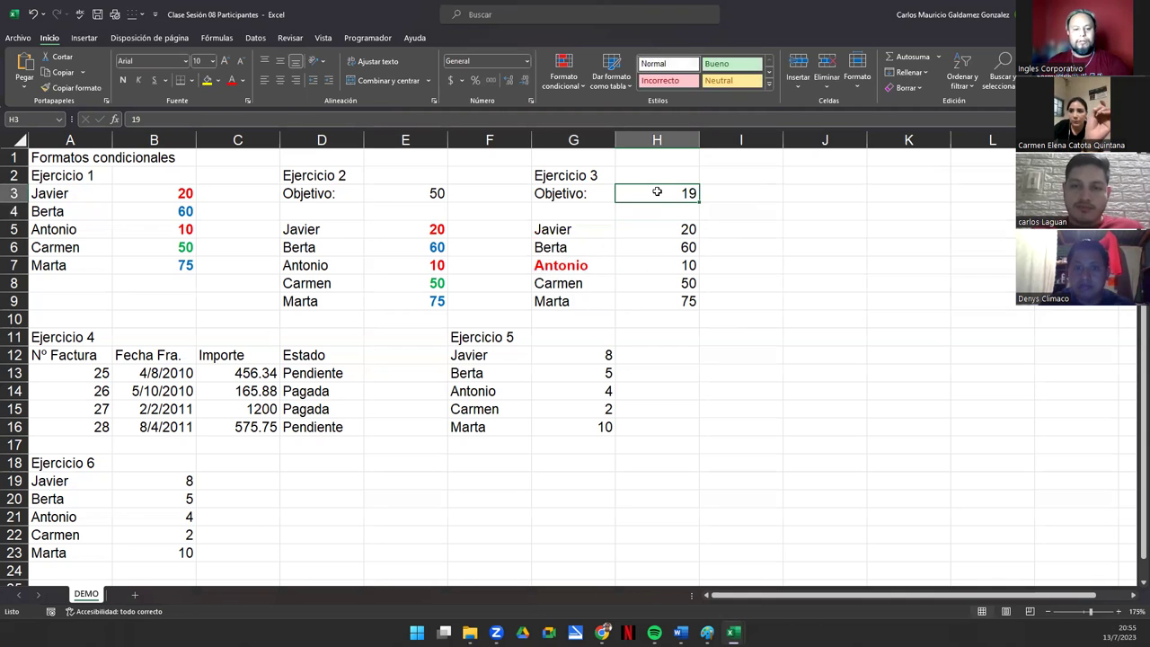
{"action": "type", "text": "49"}
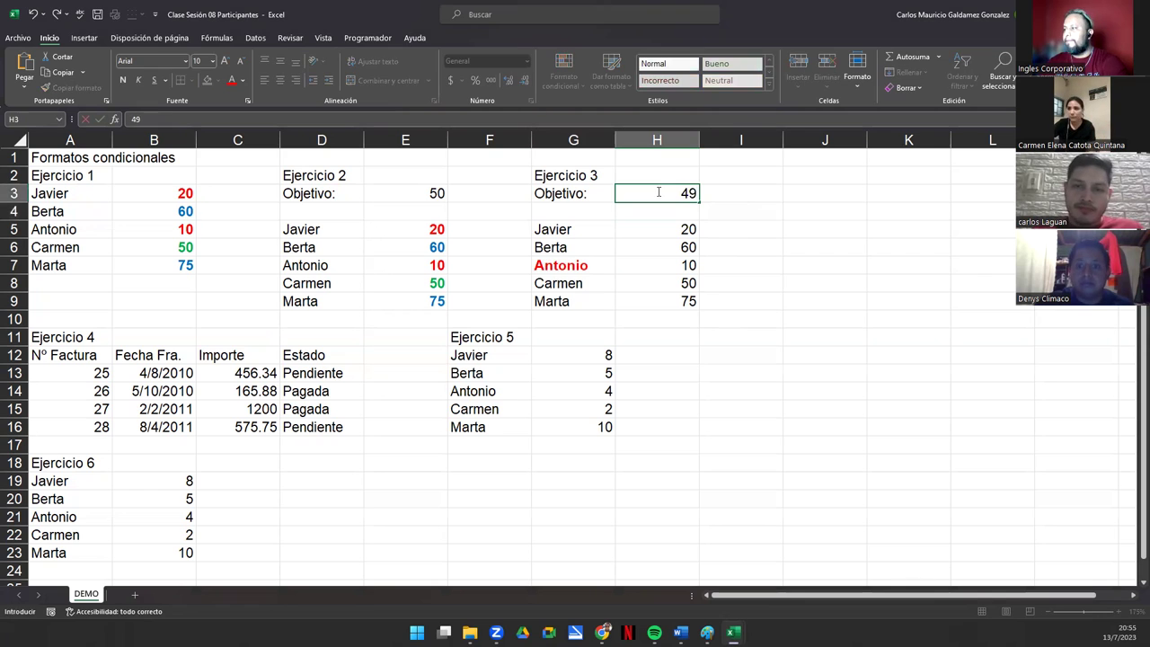
{"action": "key", "text": "Return"}
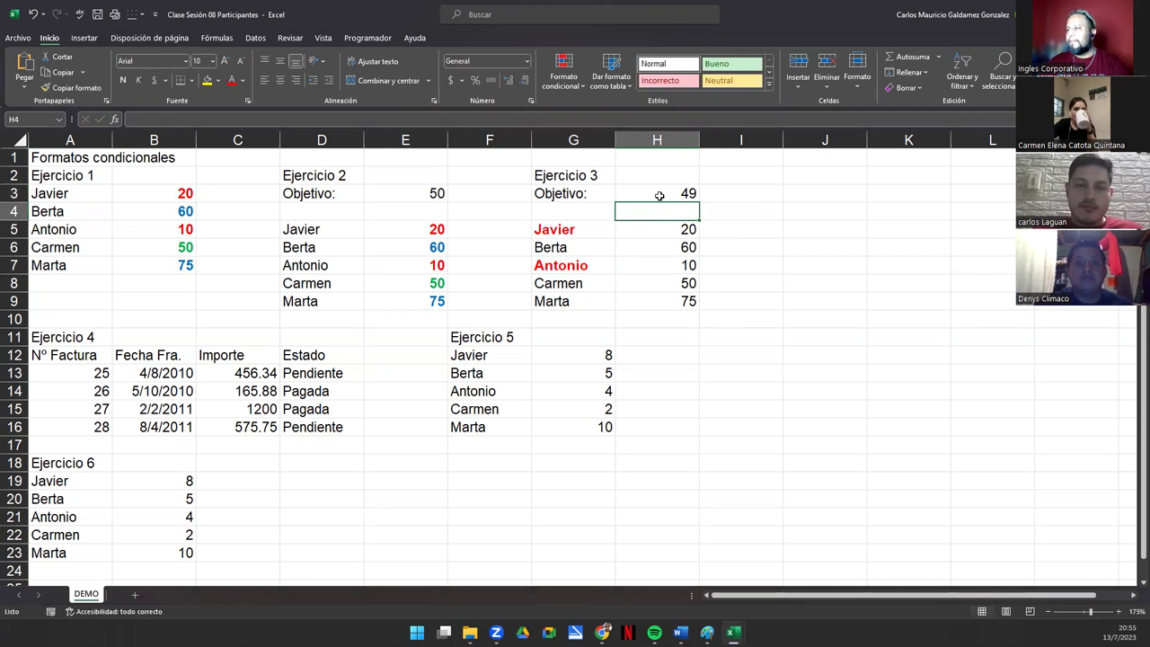
{"action": "left_click", "coordinate": [658, 195]}
{"action": "type", "text": "77"}
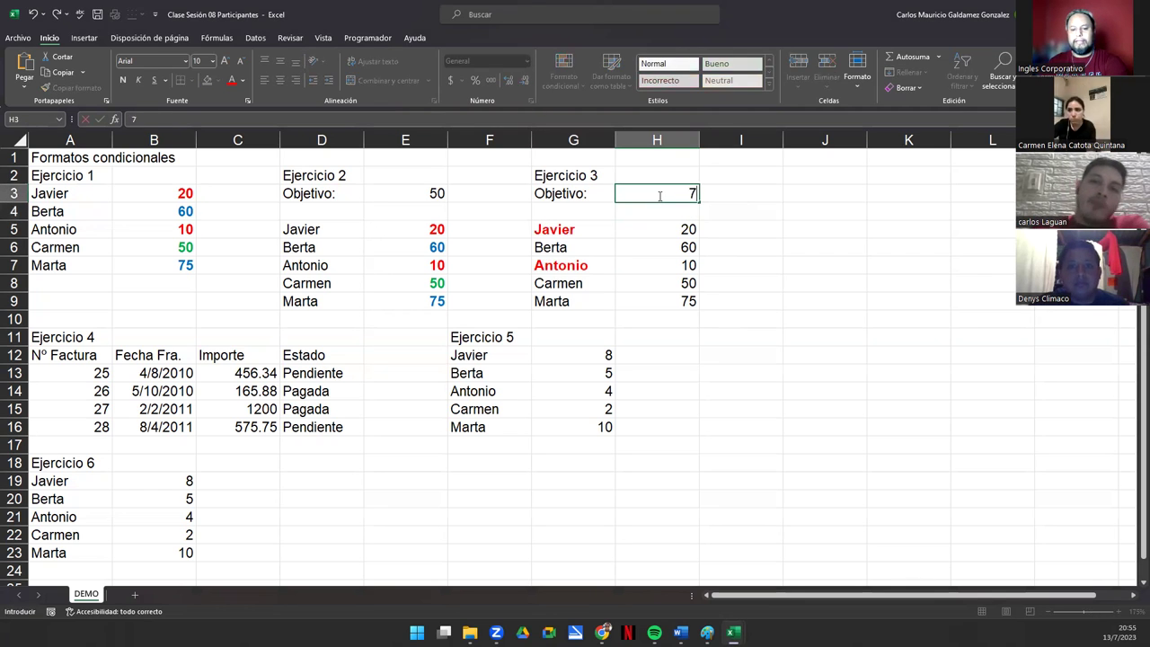
{"action": "key", "text": "Return"}
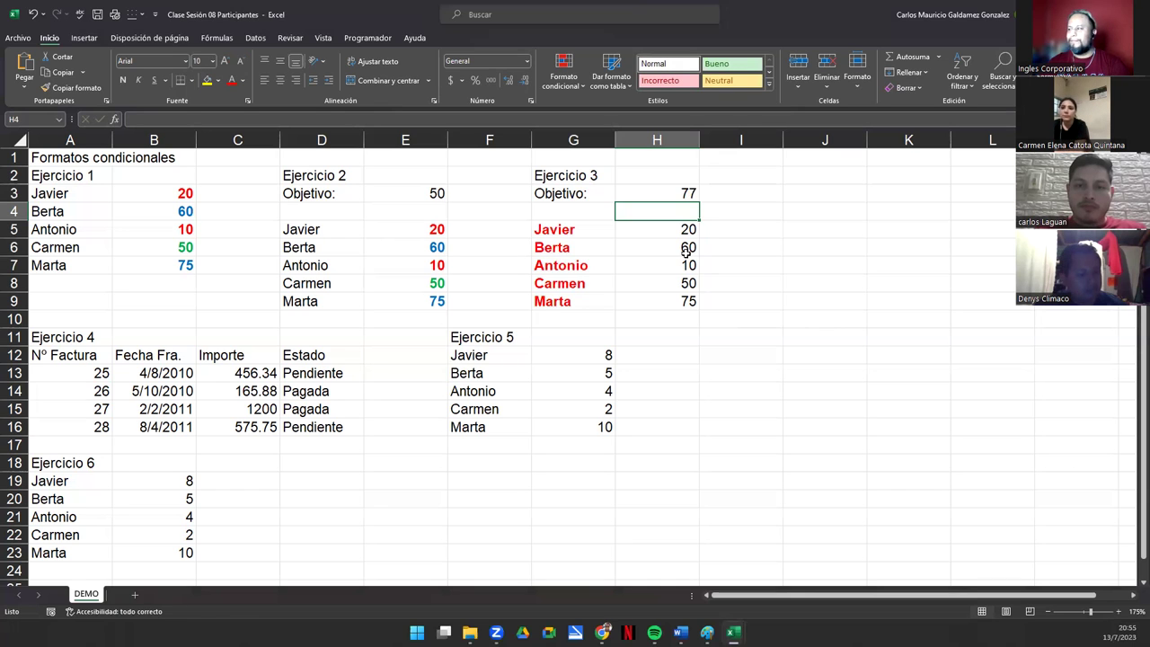
Undo the last Objetivo entry and set H3 to 50.
{"action": "key", "text": "ctrl+z"}
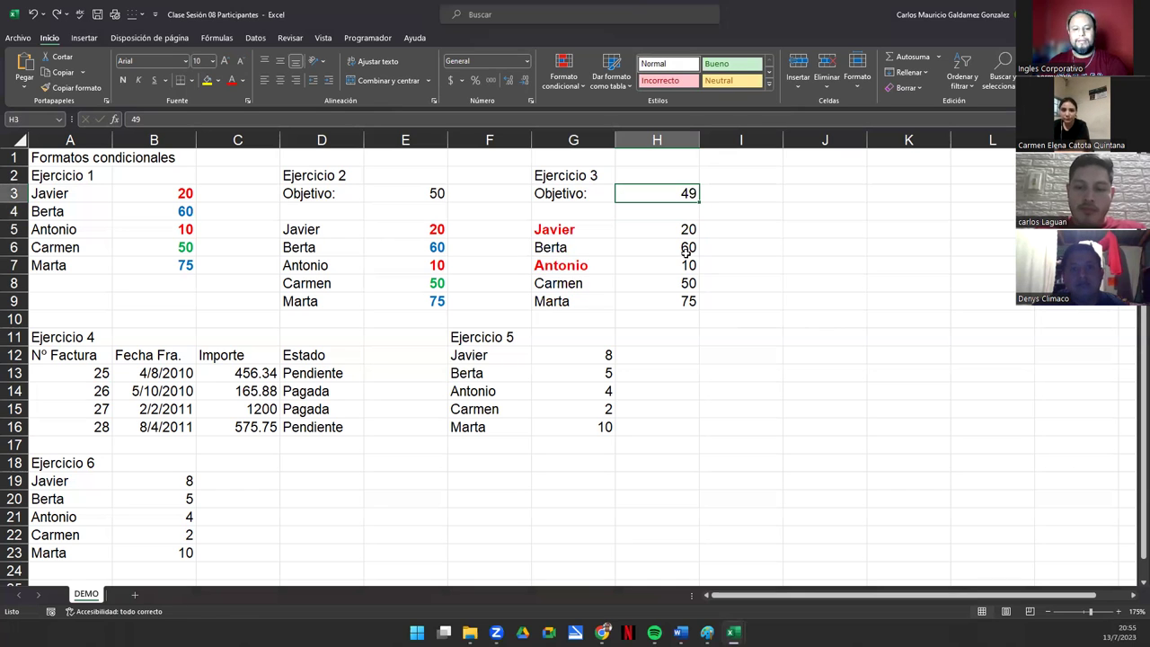
{"action": "type", "text": "50"}
{"action": "key", "text": "Return"}
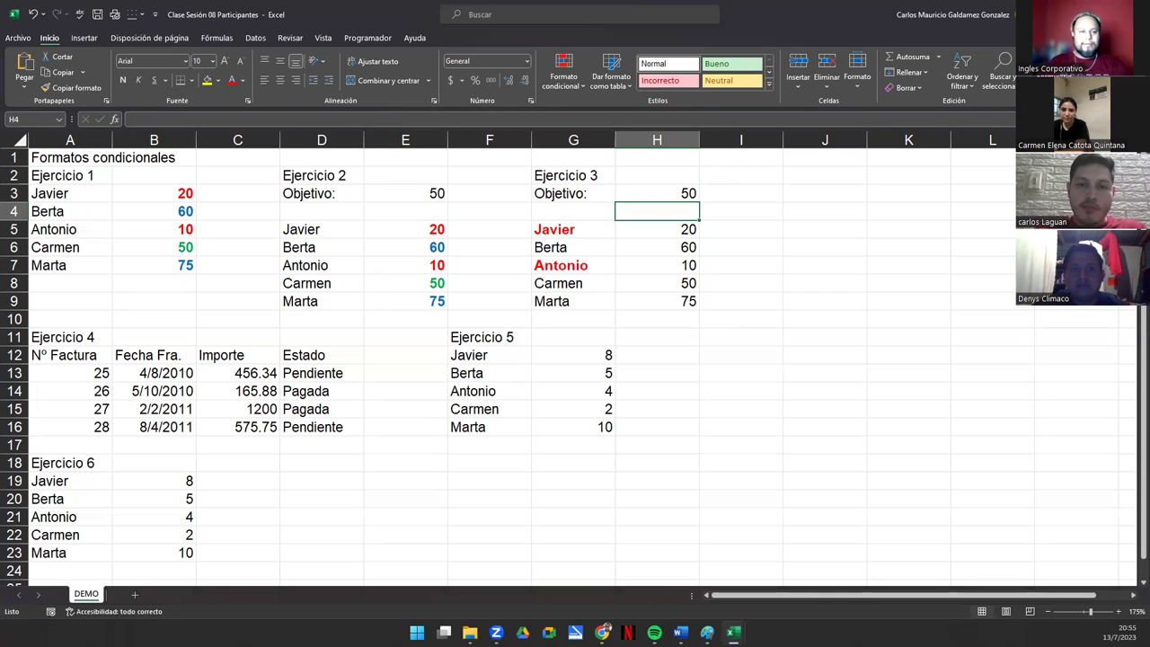
Review the =$D13="Pendiente" rule for A13:D16 in the rules manager, and look over the Ejercicio 4, 5 and 6 data.
{"action": "key", "text": "alt+Tab"}
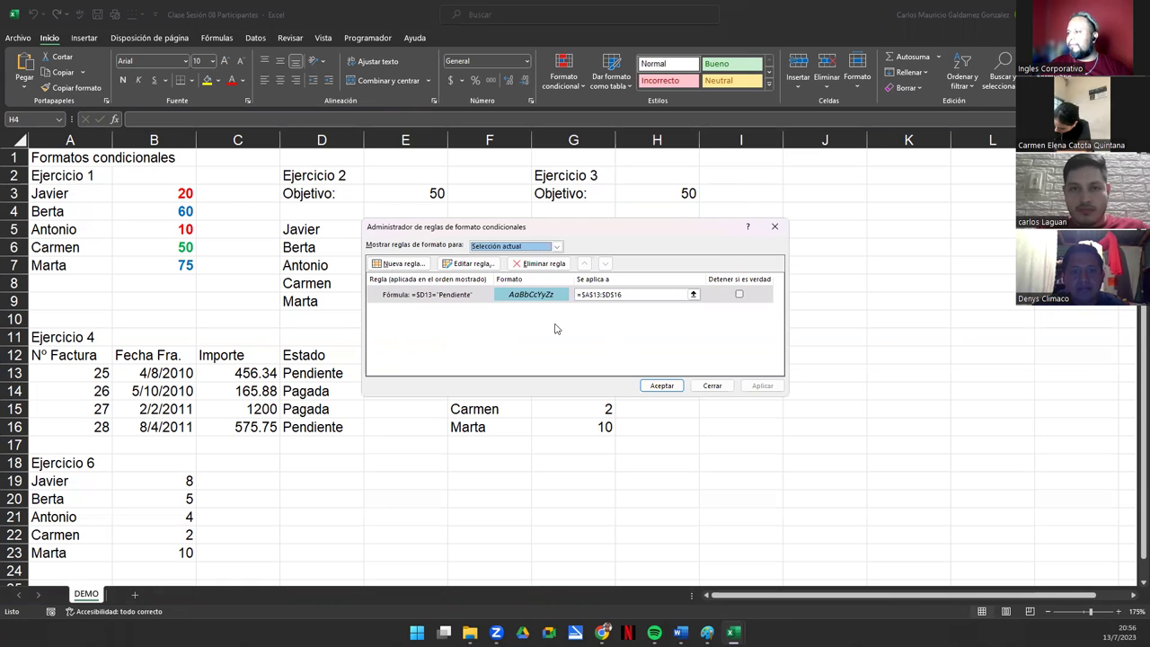
{"action": "left_click", "coordinate": [706, 386]}
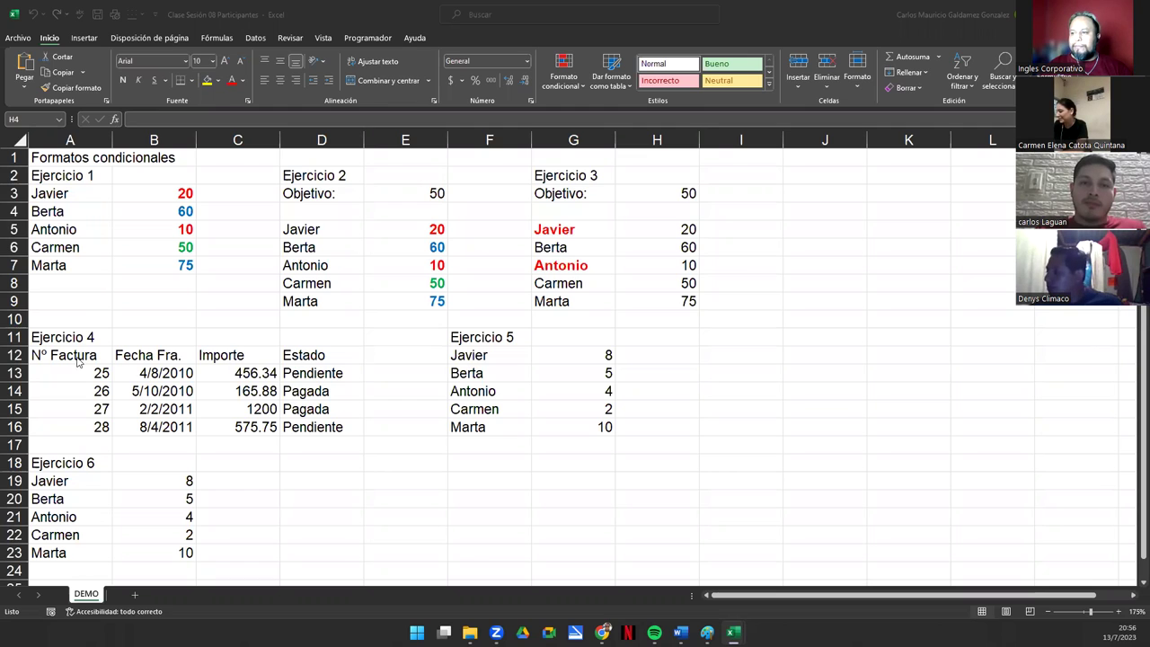
{"action": "left_click_drag", "start_coordinate": [286, 423], "coordinate": [292, 423]}
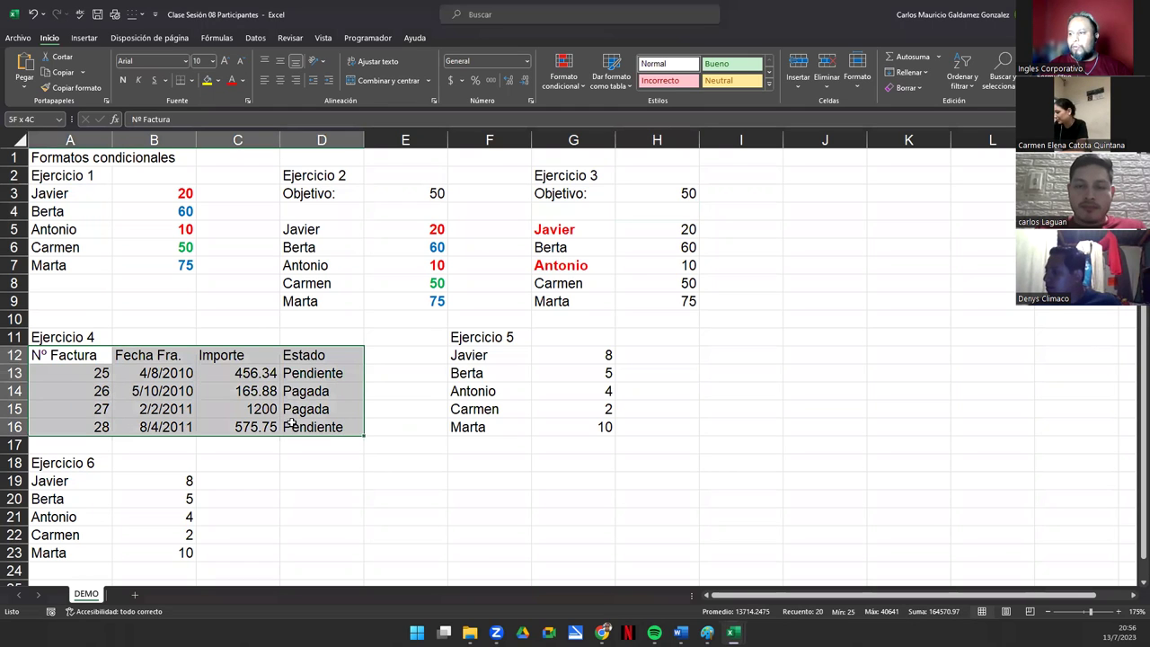
{"action": "left_click_drag", "start_coordinate": [465, 335], "coordinate": [570, 428]}
{"action": "left_click", "coordinate": [89, 465]}
{"action": "left_click_drag", "start_coordinate": [95, 488], "coordinate": [162, 549]}
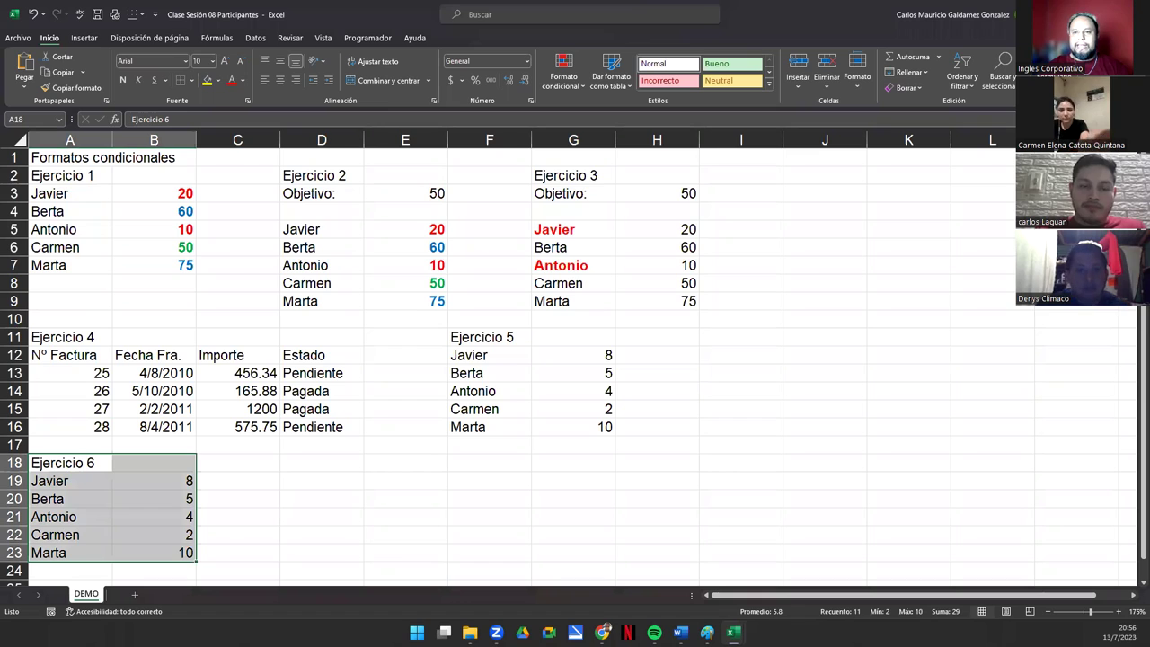
Examine the Ejercicio 4 invoice rows and their Pendiente entries in the Estado column.
{"action": "left_click", "coordinate": [184, 386]}
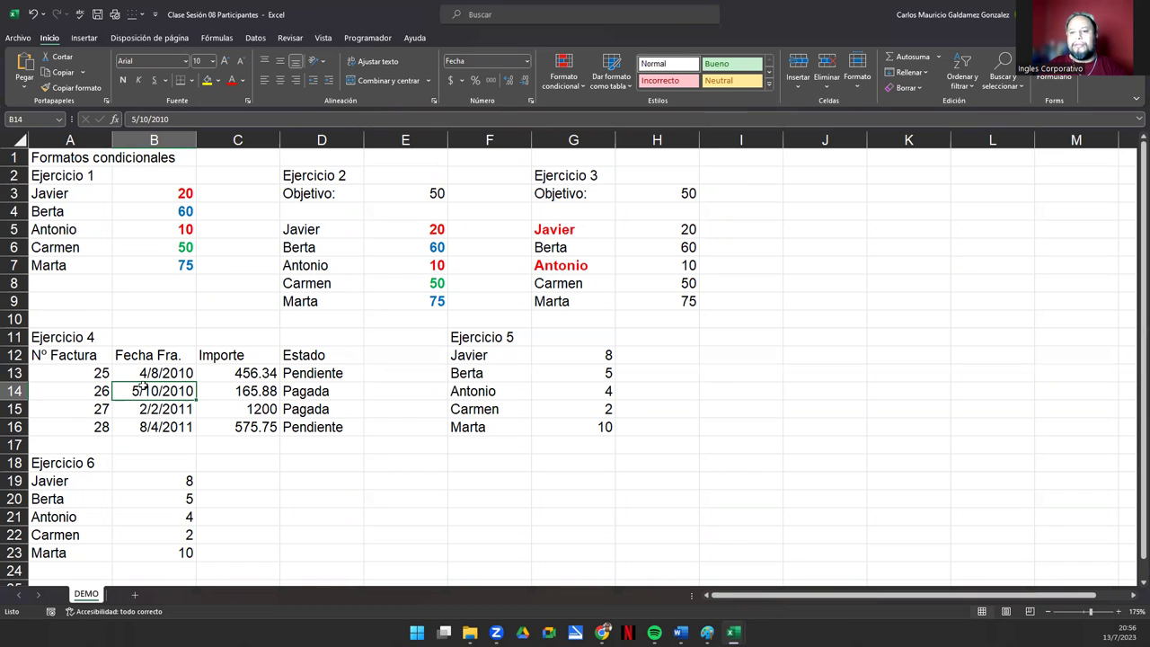
{"action": "left_click", "coordinate": [294, 374]}
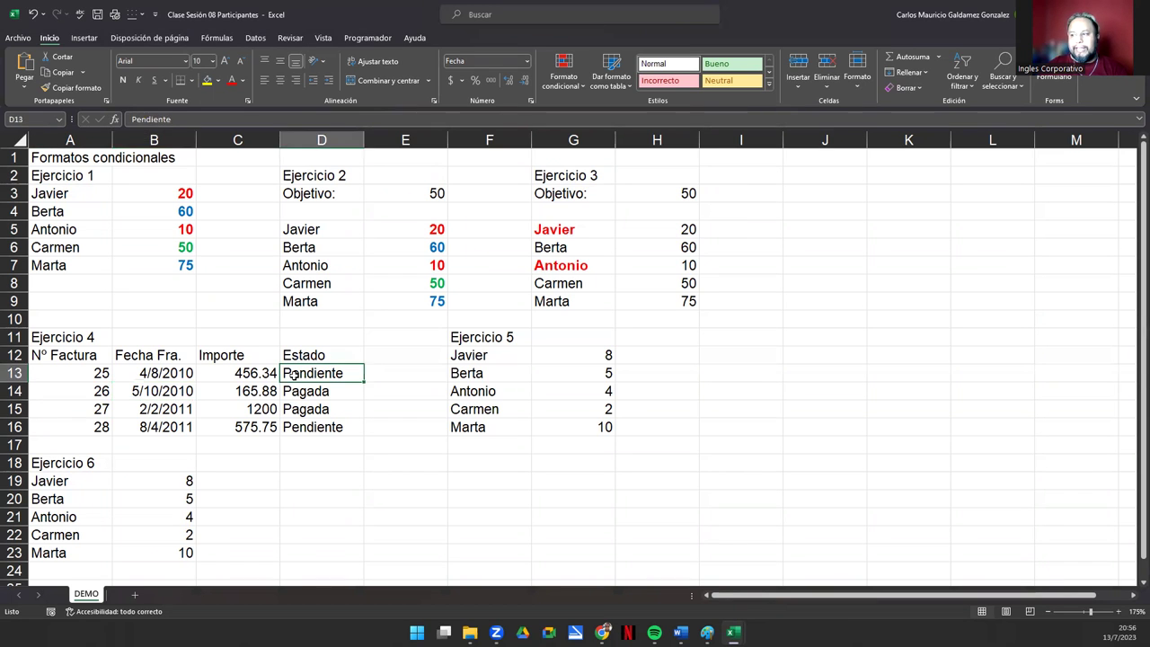
{"action": "left_click", "coordinate": [306, 427]}
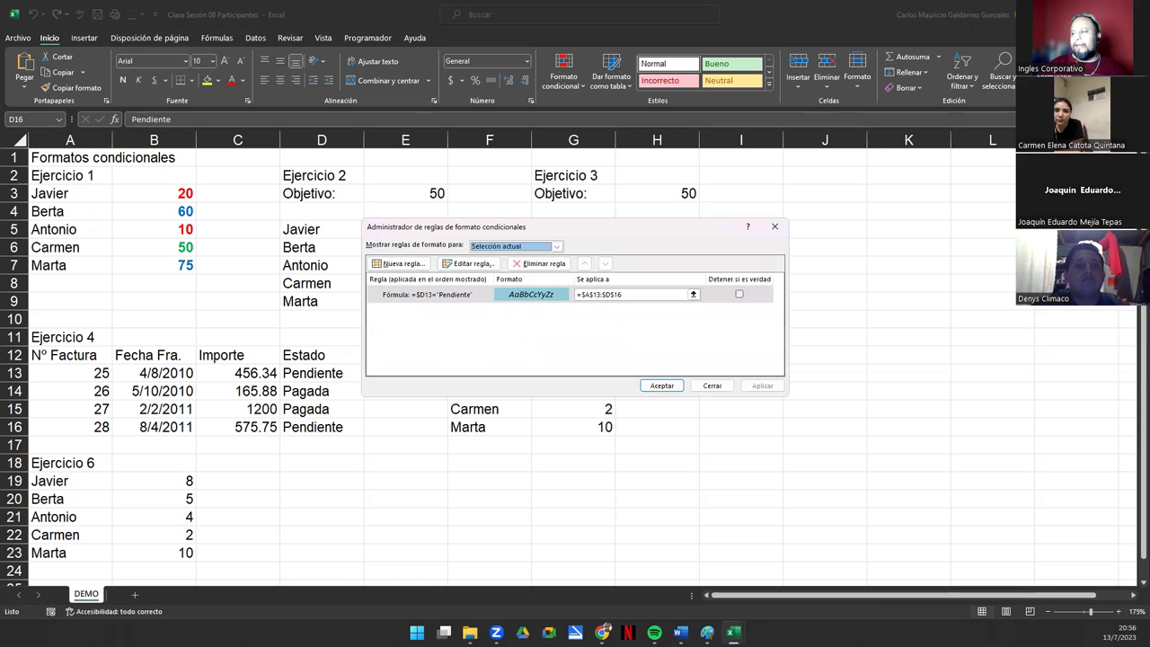
Start a new conditional formatting rule for the invoice rows A13:D16 that uses a formula to determine the formatted cells.
{"action": "key", "text": "Escape"}
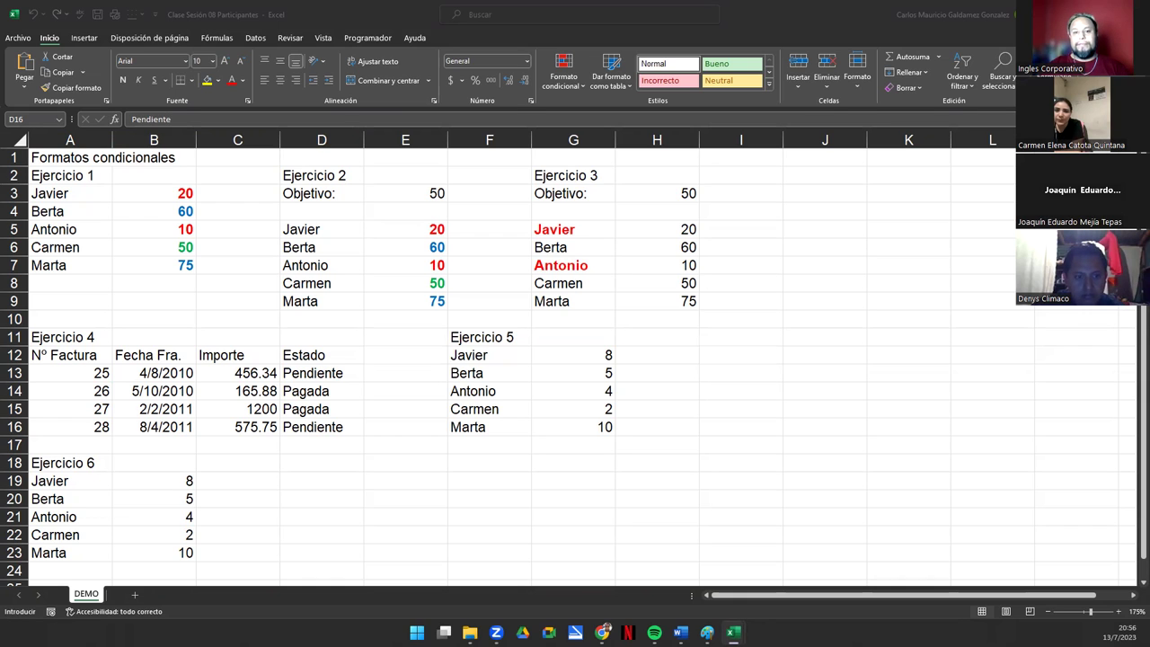
{"action": "key", "text": "Escape"}
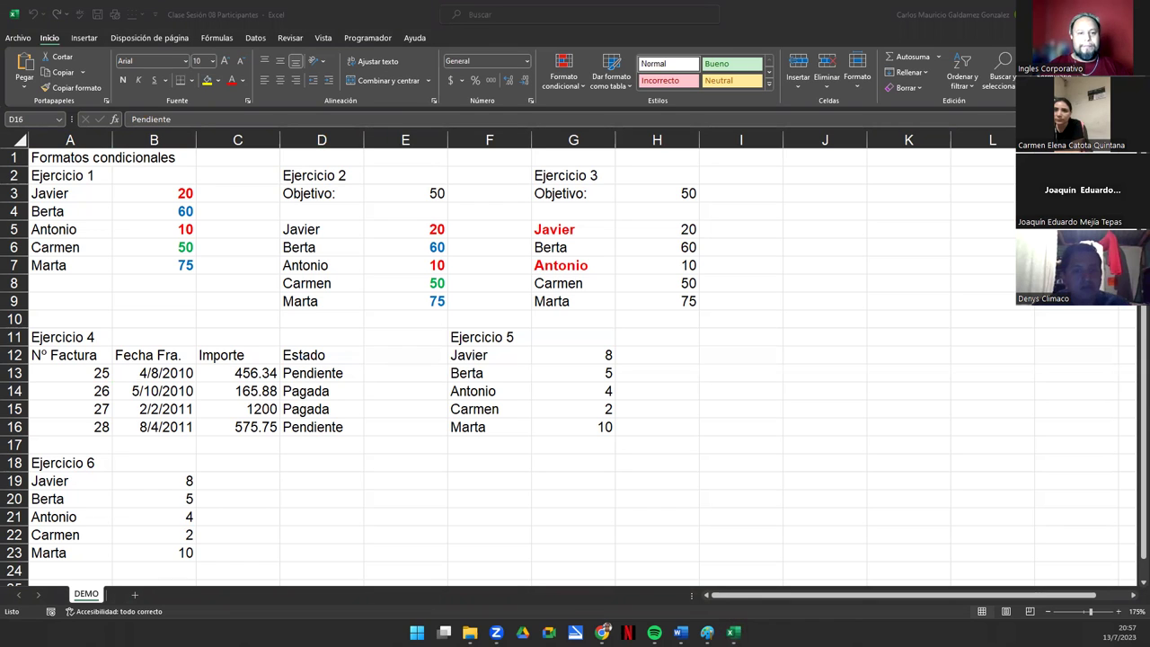
{"action": "key", "text": "alt+Tab"}
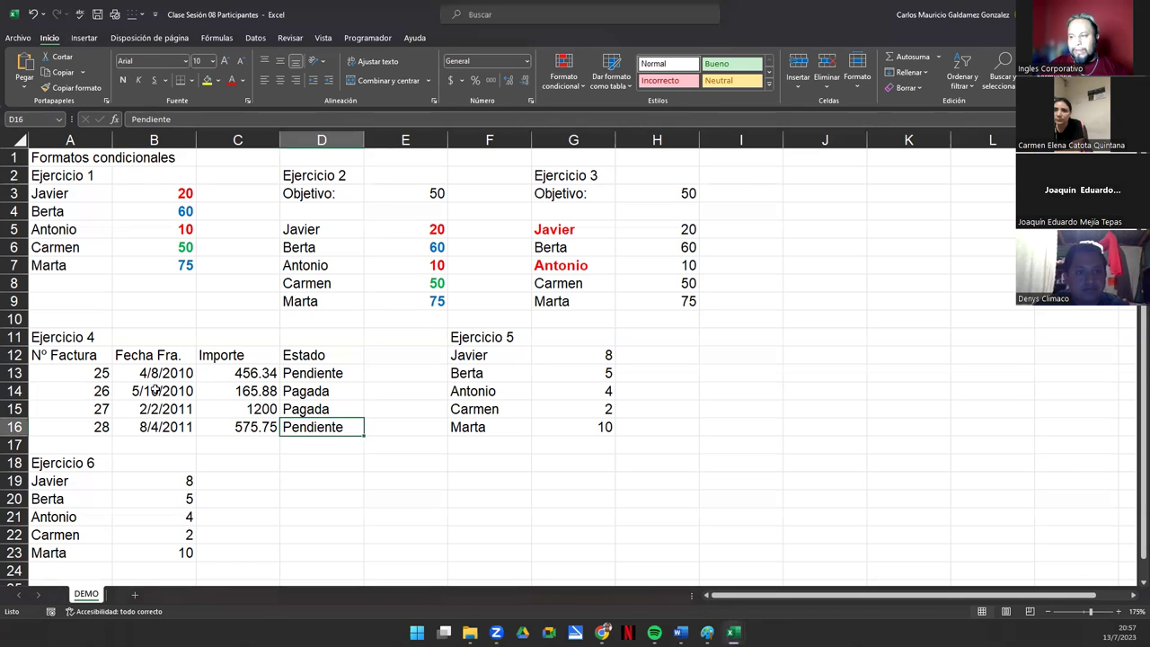
{"action": "mouse_move", "coordinate": [81, 368]}
{"action": "left_mouse_down"}
{"action": "mouse_move", "coordinate": [241, 397]}
{"action": "mouse_move", "coordinate": [308, 428]}
{"action": "left_mouse_up"}
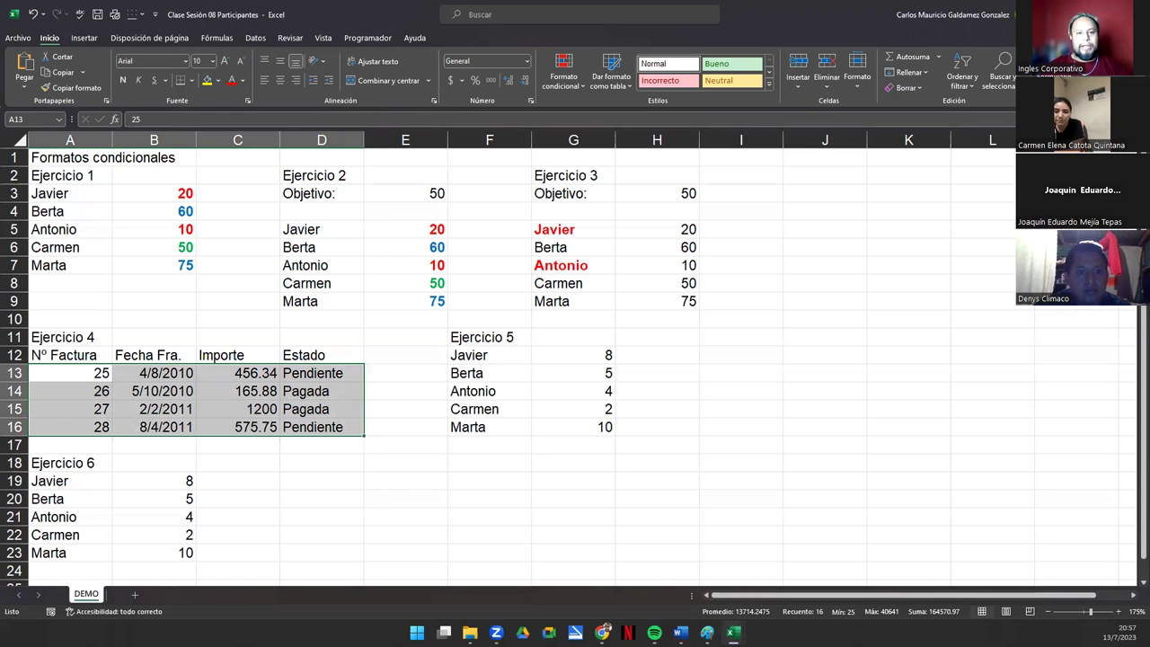
{"action": "left_click", "coordinate": [570, 89]}
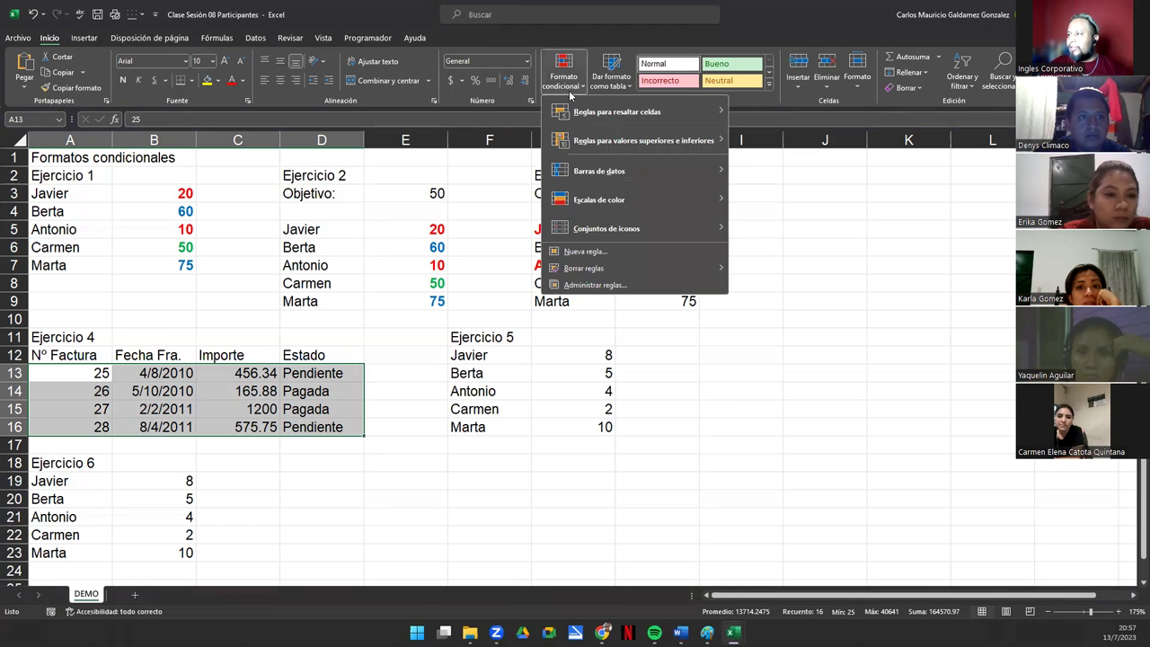
{"action": "left_click", "coordinate": [604, 256]}
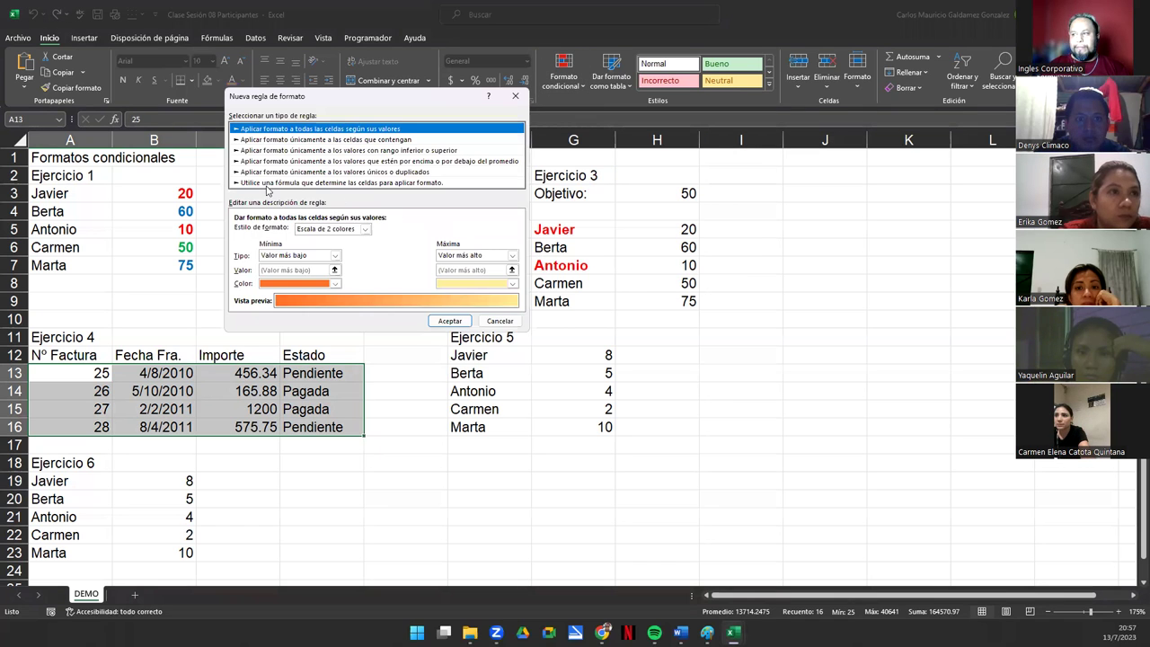
{"action": "left_click", "coordinate": [267, 182]}
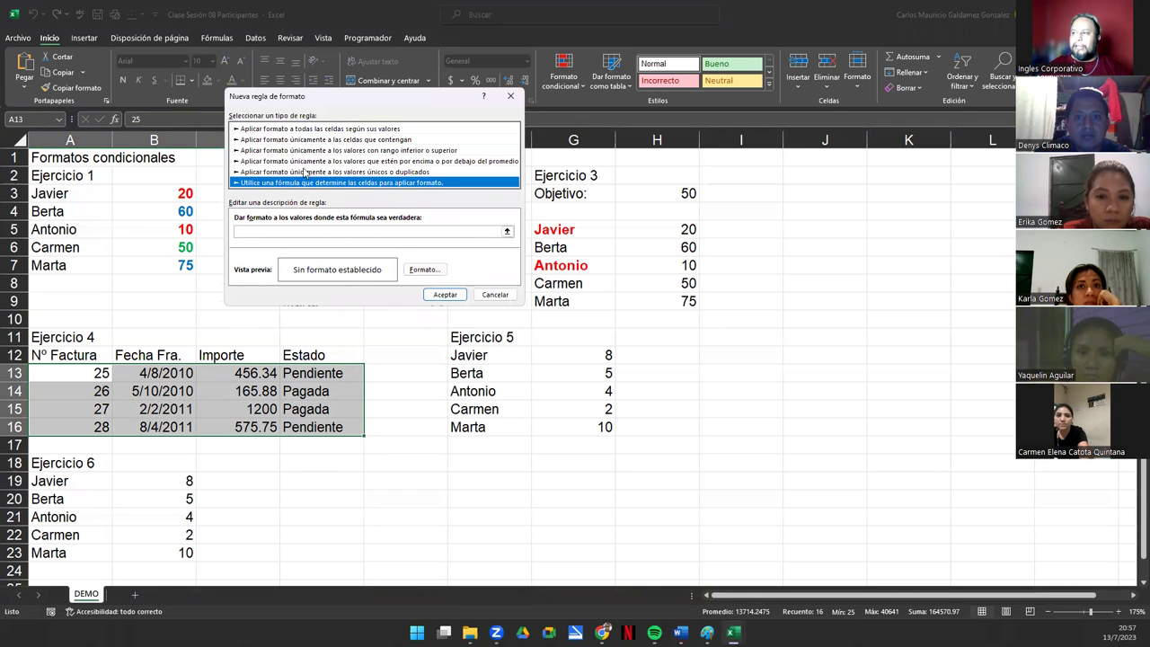
{"action": "left_click_drag", "start_coordinate": [359, 96], "coordinate": [716, 166]}
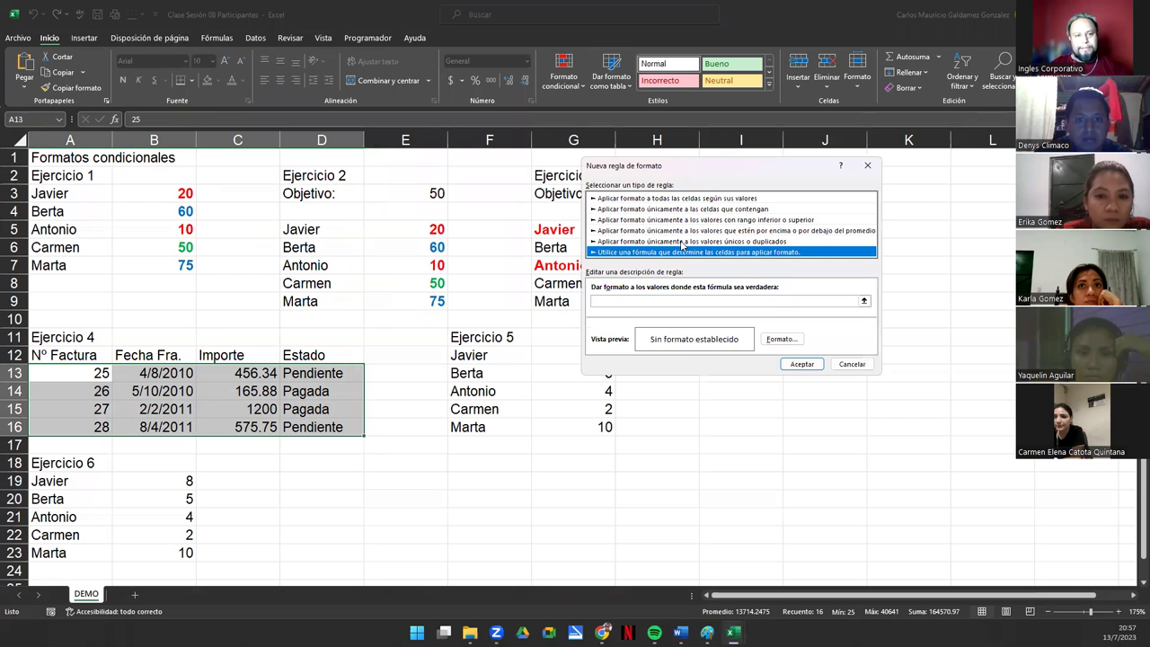
Enter =$D13="Pendiente" as the rule's formula, keeping column D absolute and the row relative.
{"action": "left_click", "coordinate": [617, 301]}
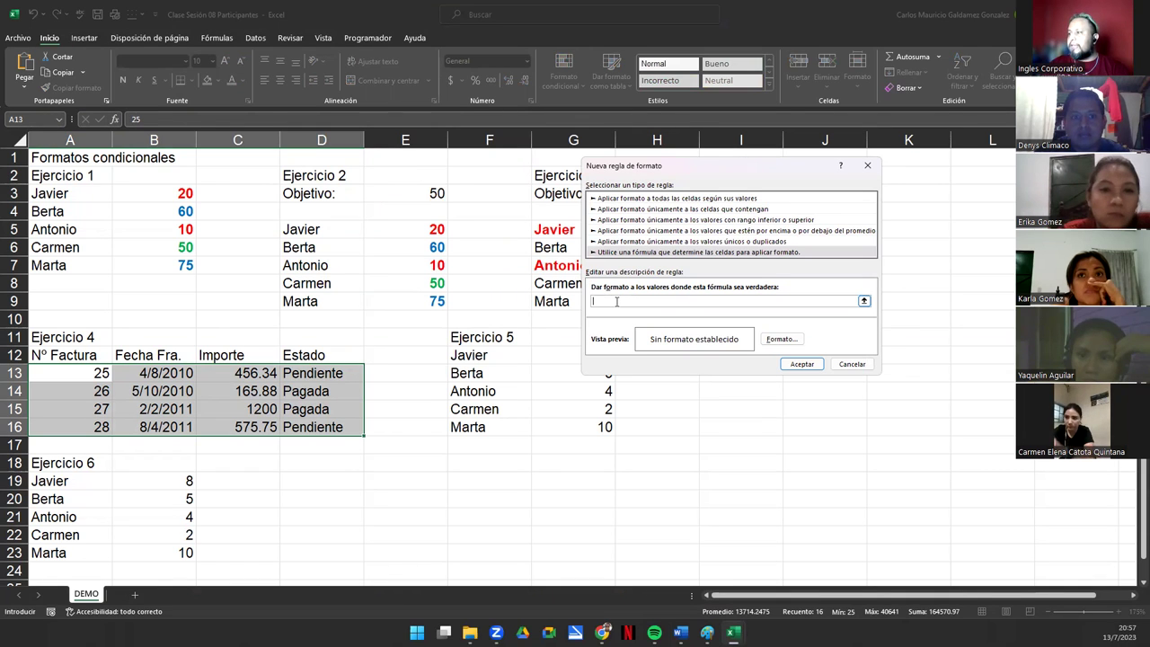
{"action": "type", "text": "=$D13=\"Pendiente\""}
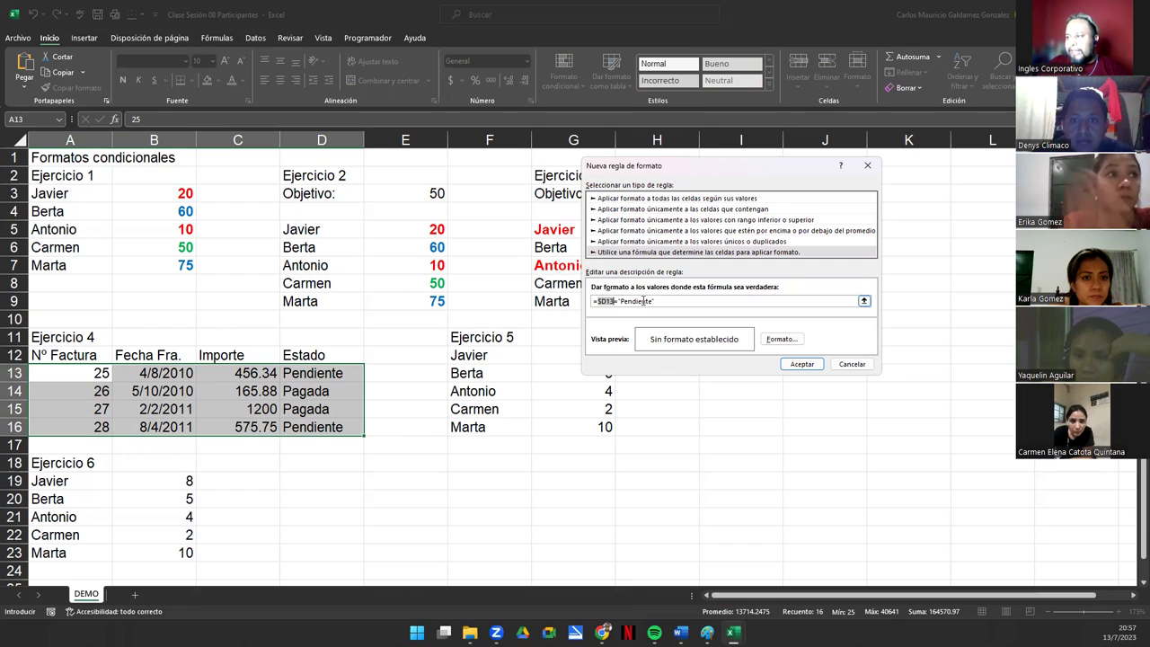
{"action": "key", "text": "F4"}
{"action": "key", "text": "F4"}
{"action": "left_click", "coordinate": [598, 301]}
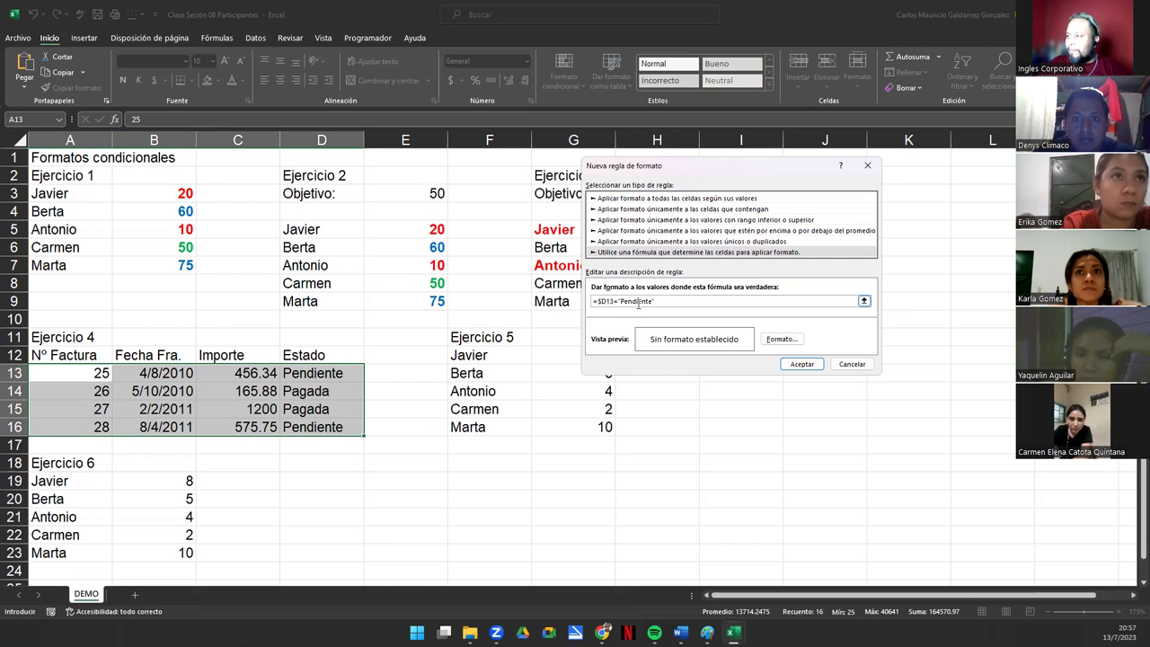
{"action": "left_click_drag", "start_coordinate": [597, 301], "coordinate": [685, 311]}
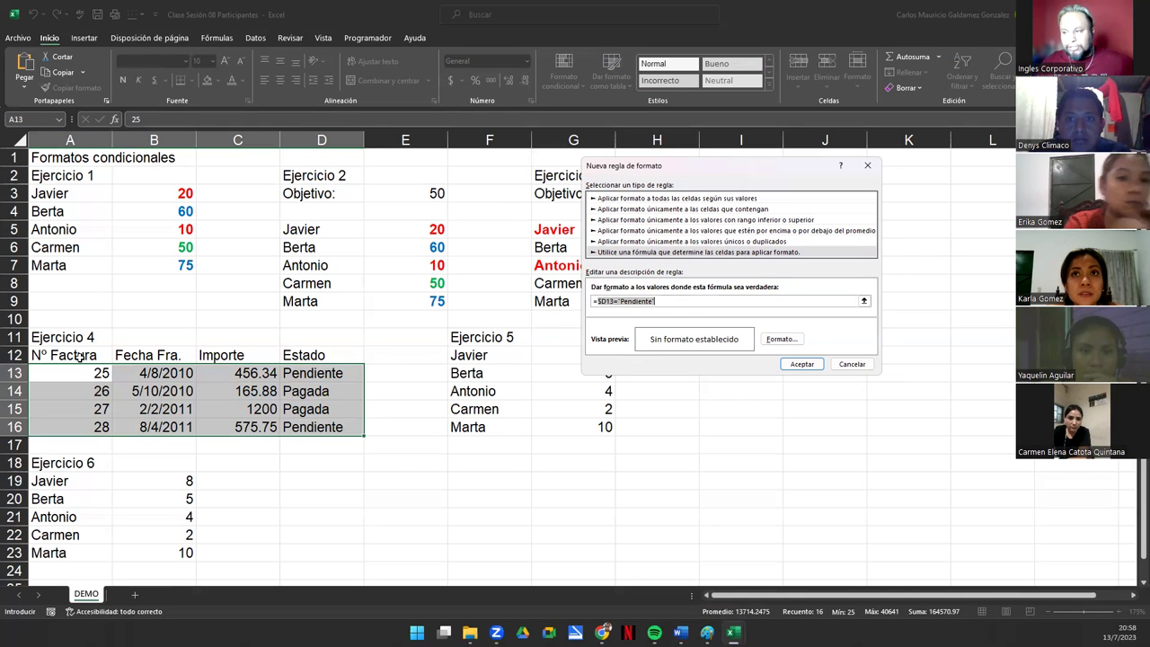
Give the Pendiente rule a solid blue background fill from the theme colours.
{"action": "left_click", "coordinate": [771, 341]}
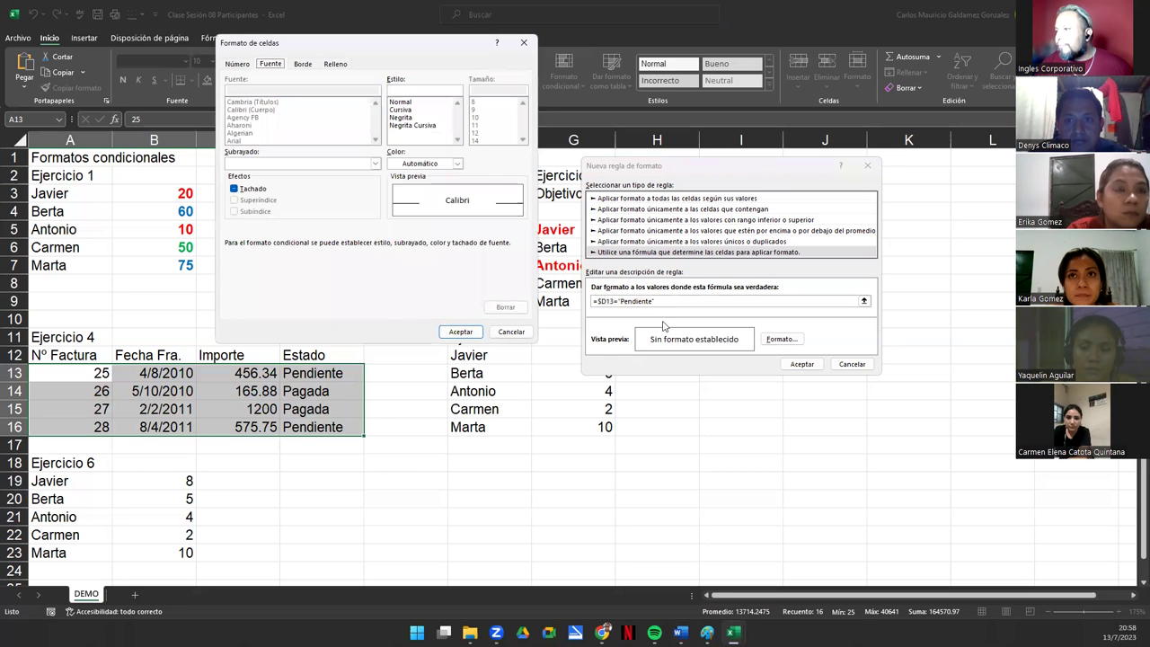
{"action": "left_click", "coordinate": [457, 164]}
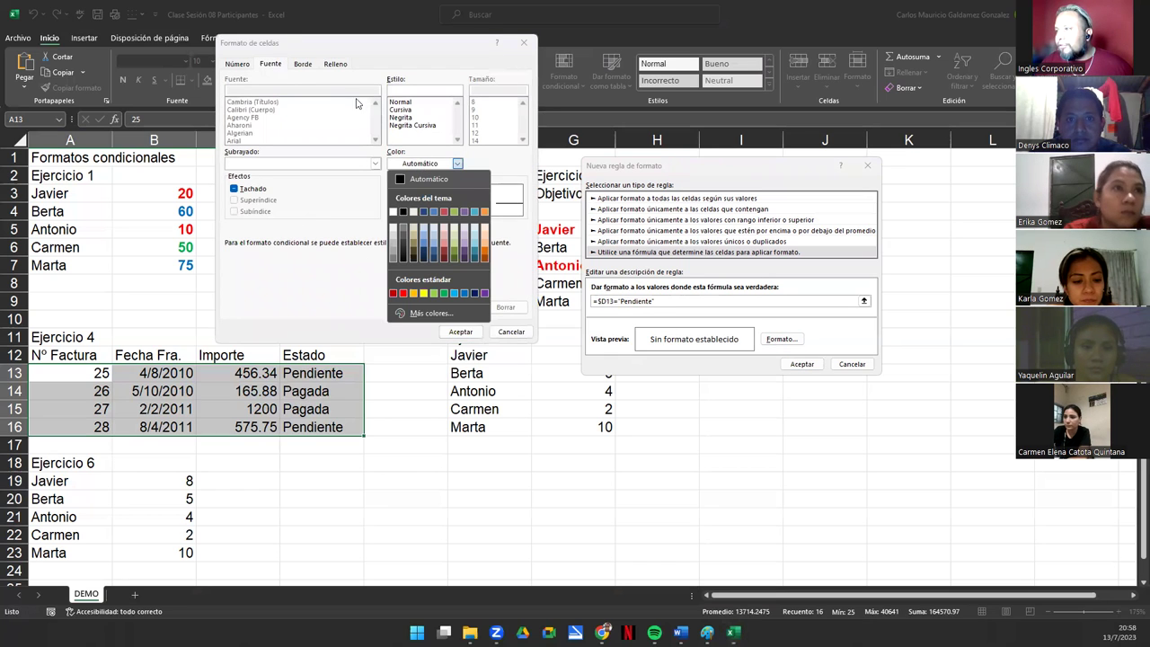
{"action": "left_click", "coordinate": [344, 74]}
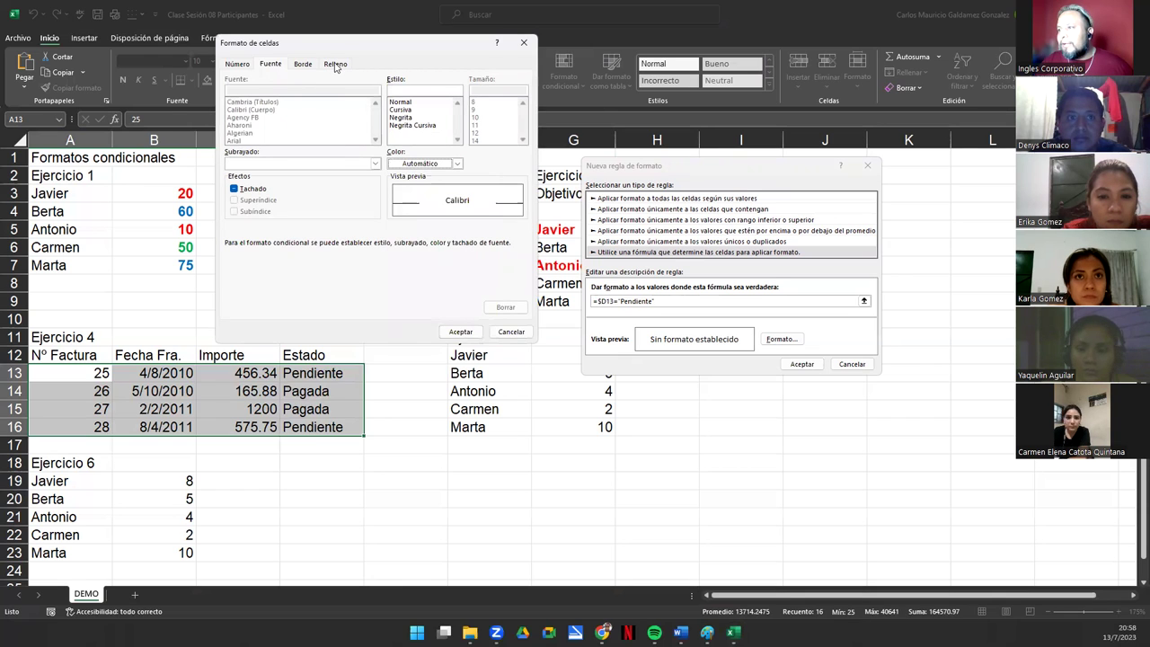
{"action": "left_click", "coordinate": [335, 64]}
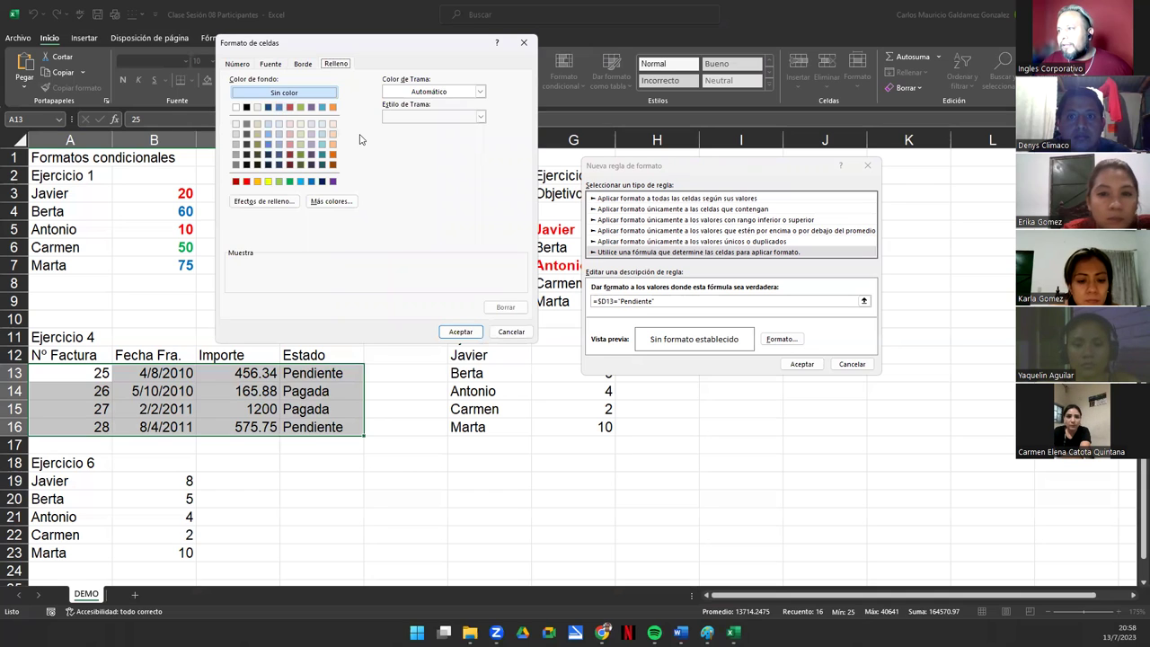
{"action": "left_click", "coordinate": [280, 108]}
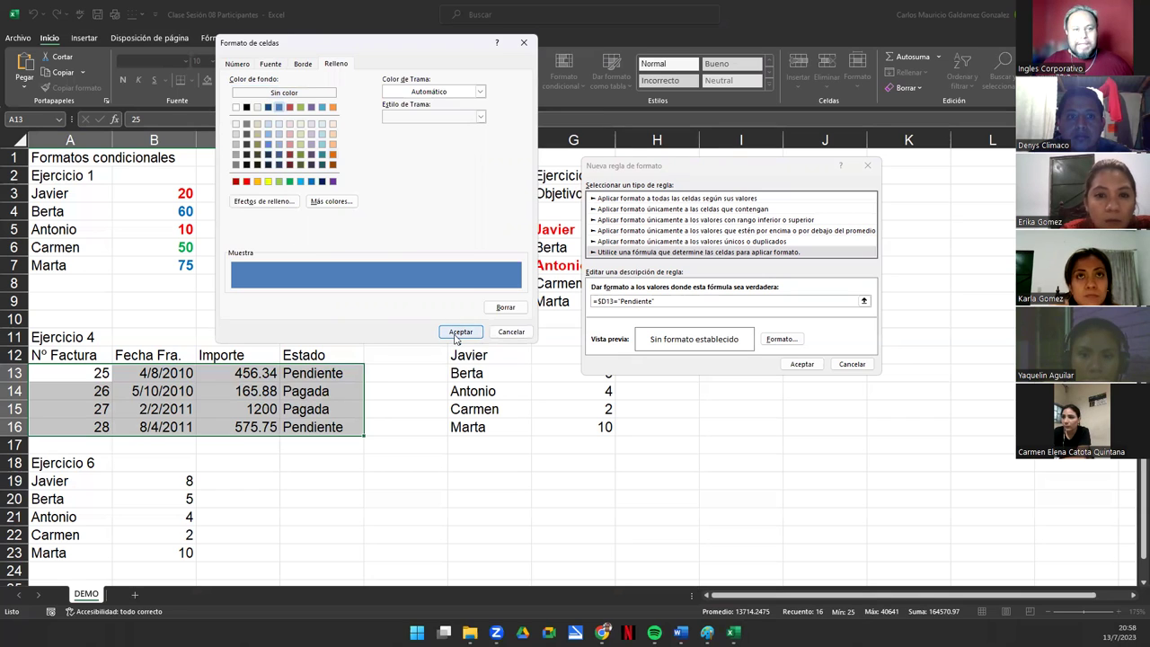
{"action": "left_click", "coordinate": [273, 65]}
{"action": "left_click", "coordinate": [329, 66]}
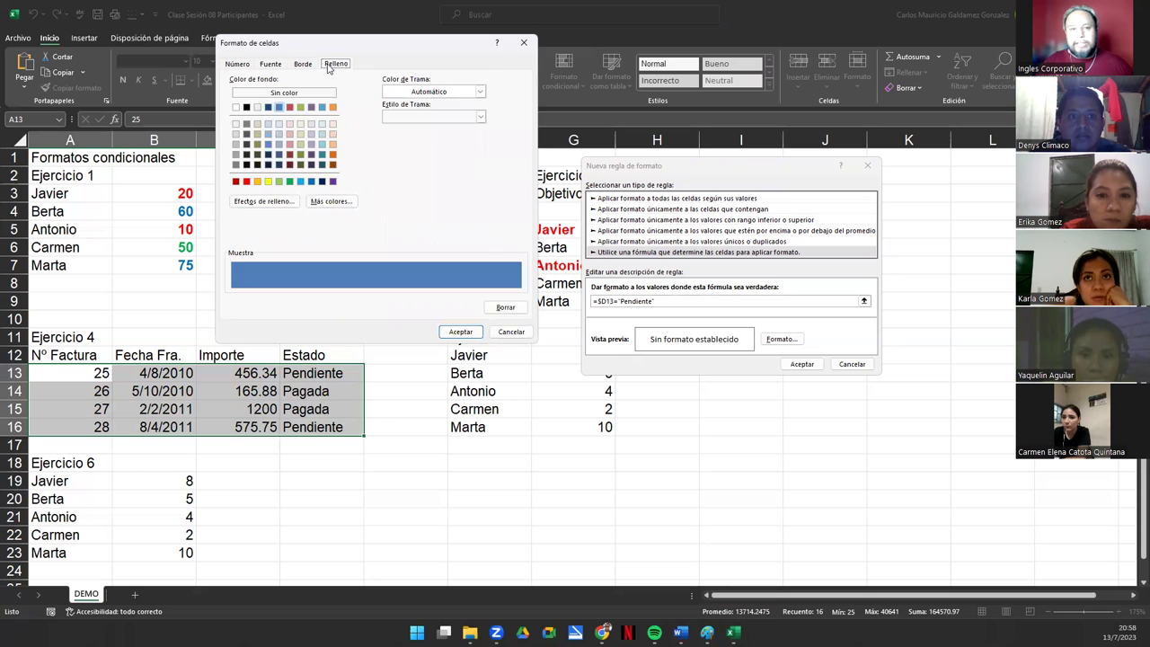
{"action": "left_click", "coordinate": [461, 331]}
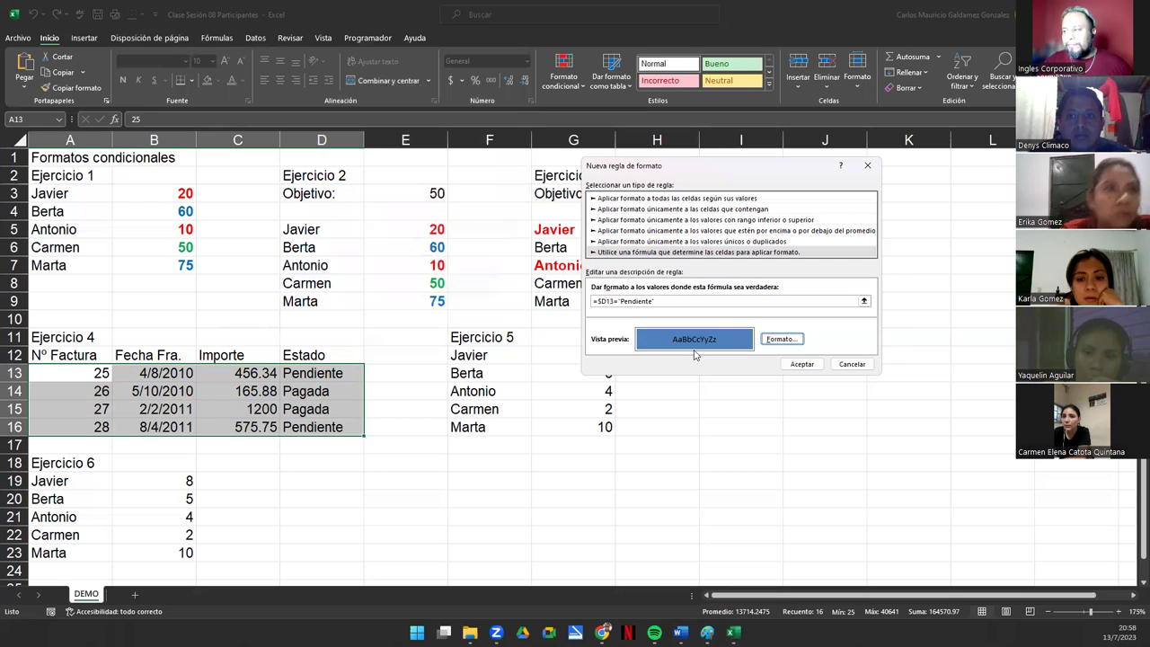
Apply the new Pendiente rule to the Ejercicio 4 invoice rows.
{"action": "left_click", "coordinate": [597, 301]}
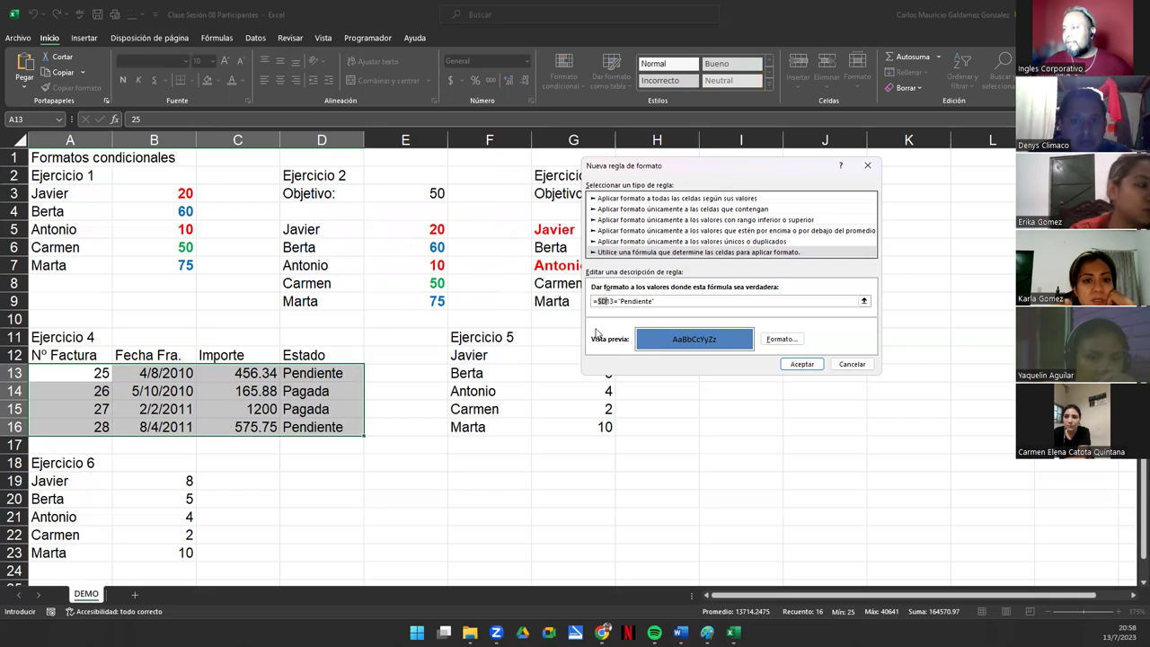
{"action": "left_click", "coordinate": [802, 364]}
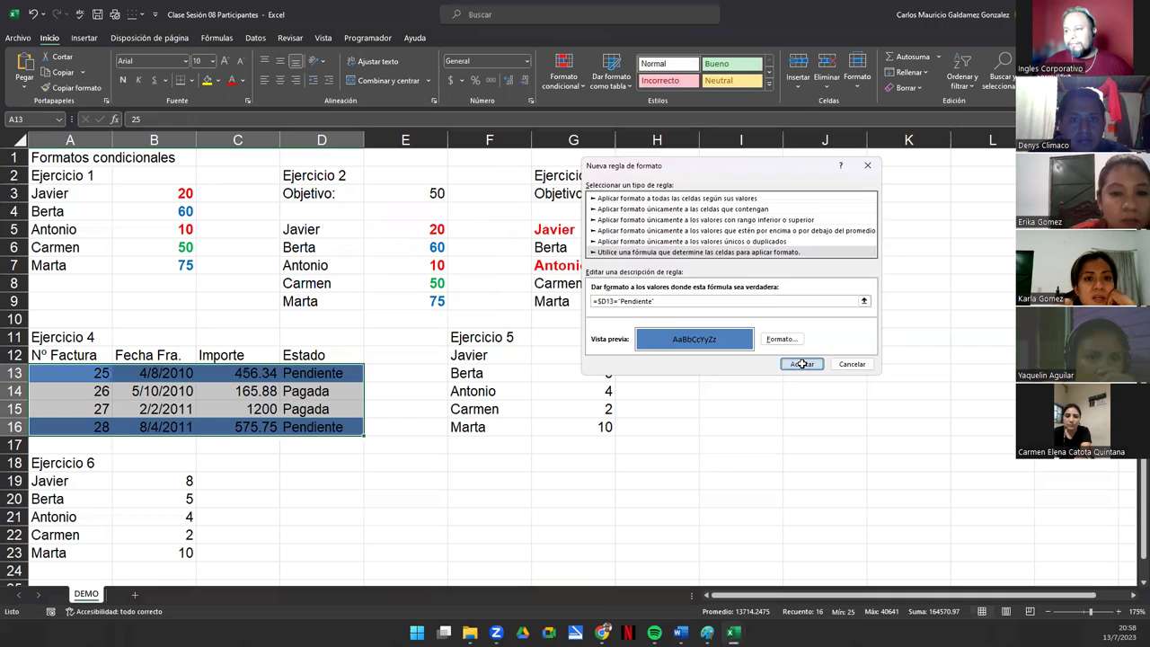
{"action": "left_click", "coordinate": [314, 409]}
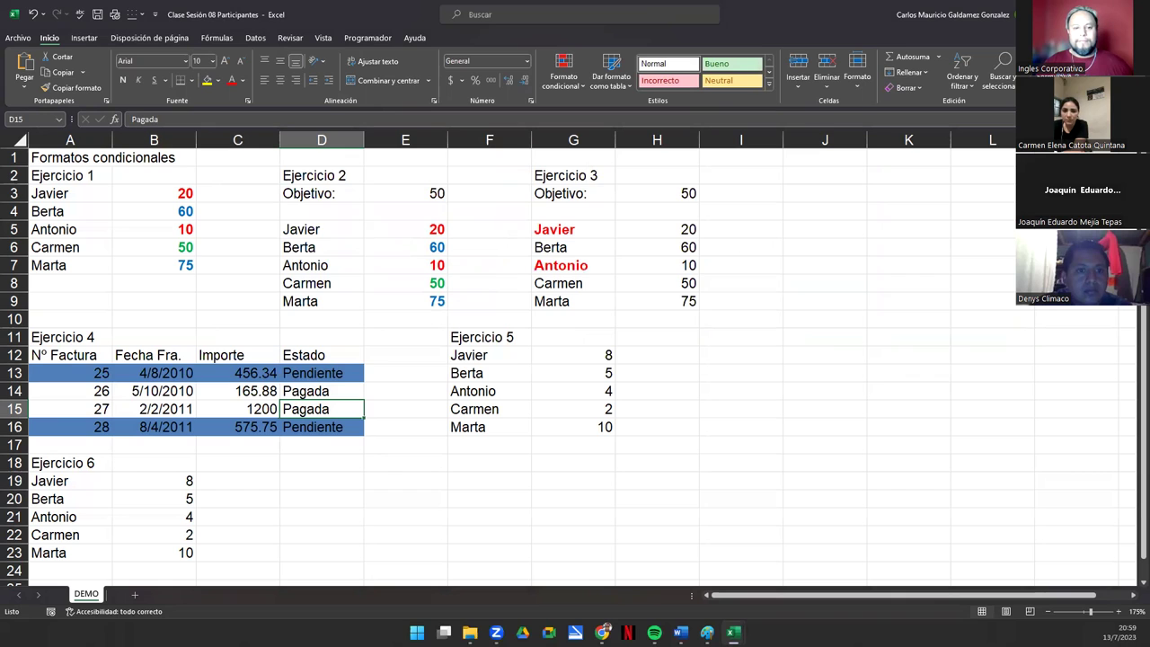
Review the formula, format and range of the Pendiente rule for A13:D16 in the rules manager without changing it.
{"action": "key", "text": "alt+Tab"}
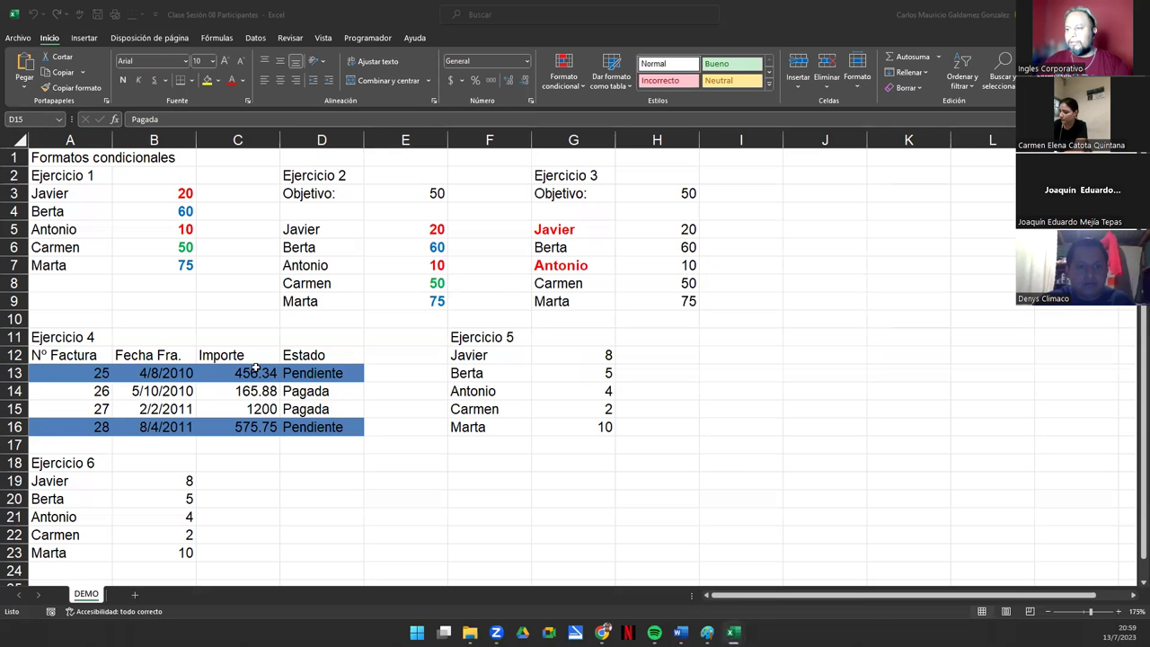
{"action": "left_click_drag", "start_coordinate": [80, 373], "coordinate": [323, 423]}
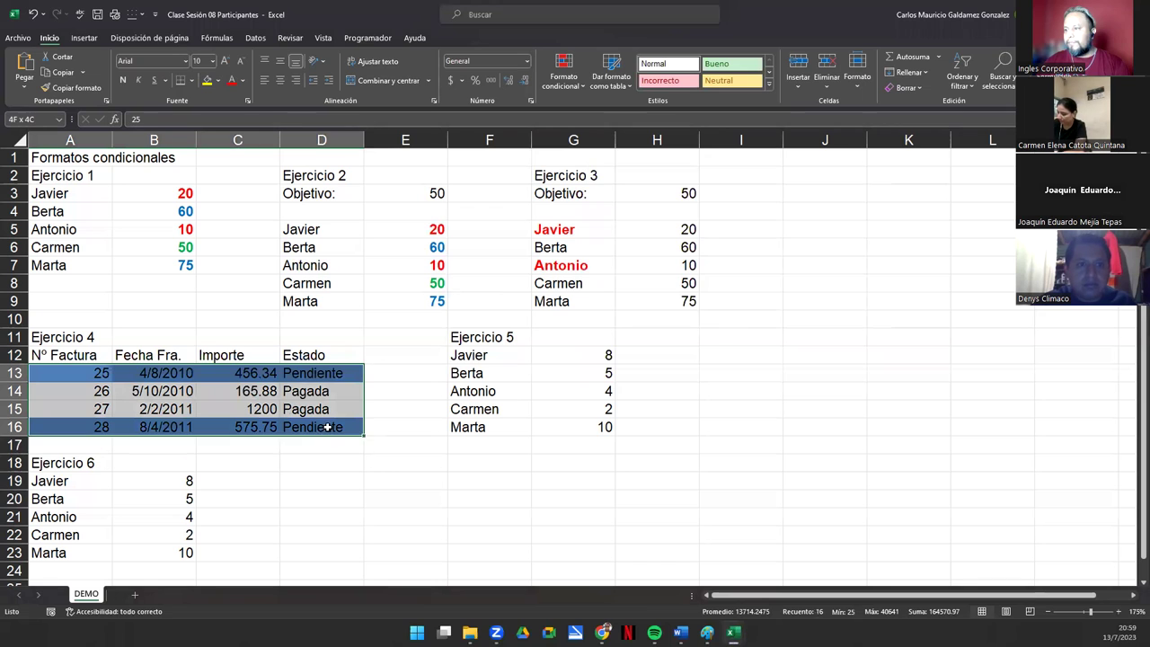
{"action": "left_click", "coordinate": [563, 79]}
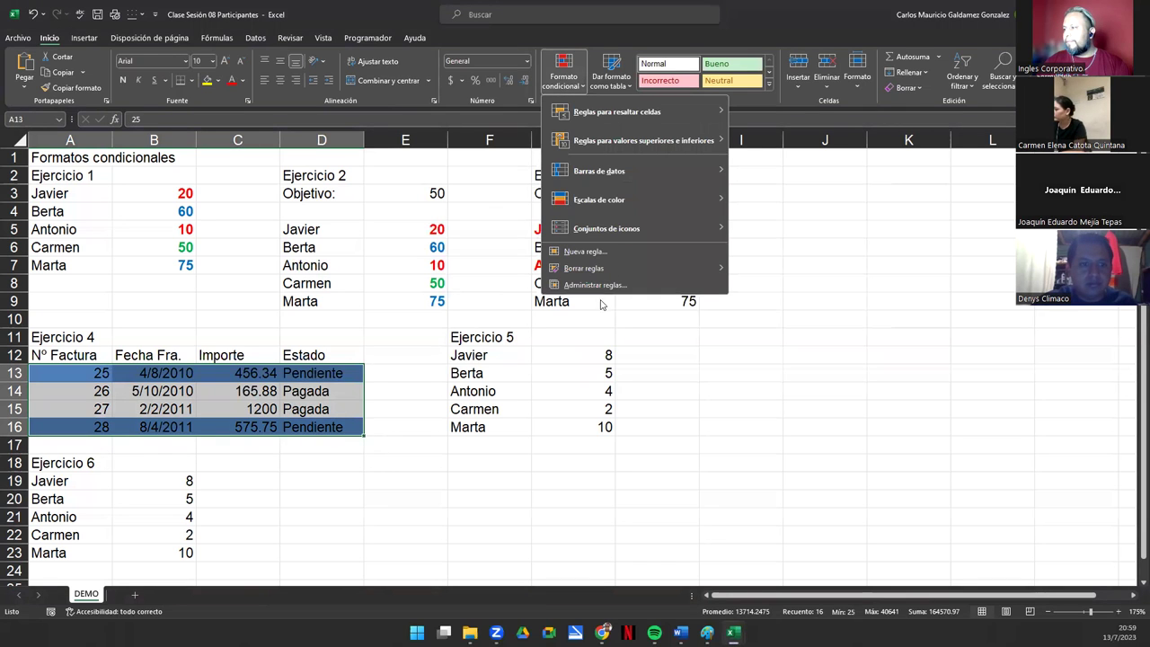
{"action": "left_click", "coordinate": [595, 285]}
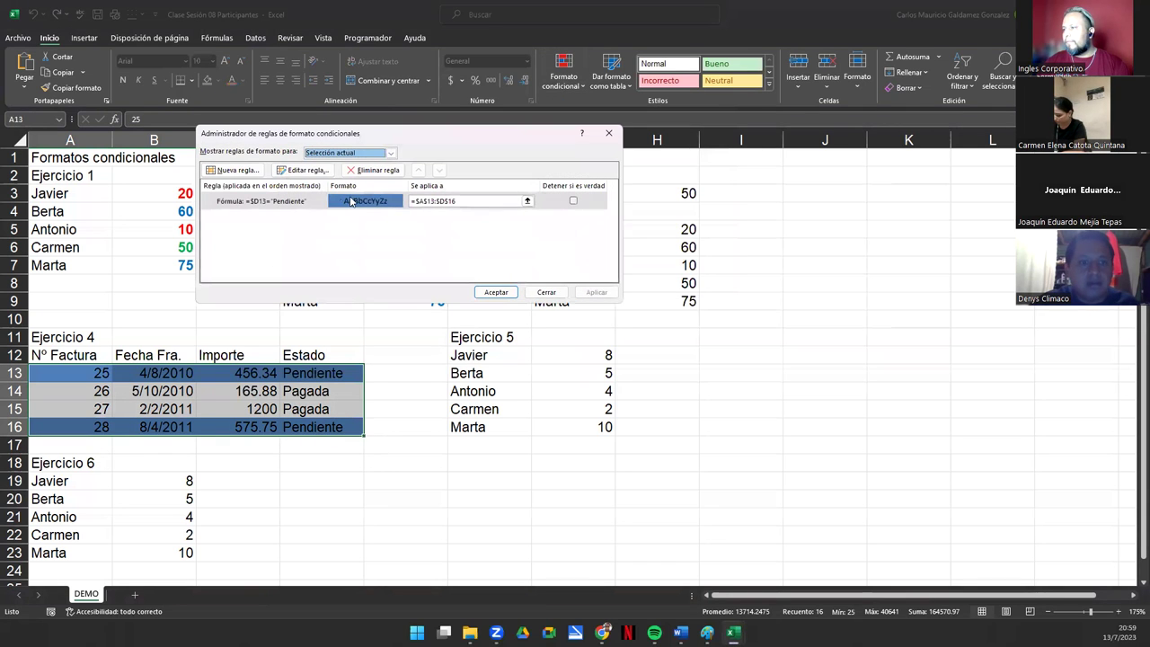
{"action": "double_click", "coordinate": [271, 203]}
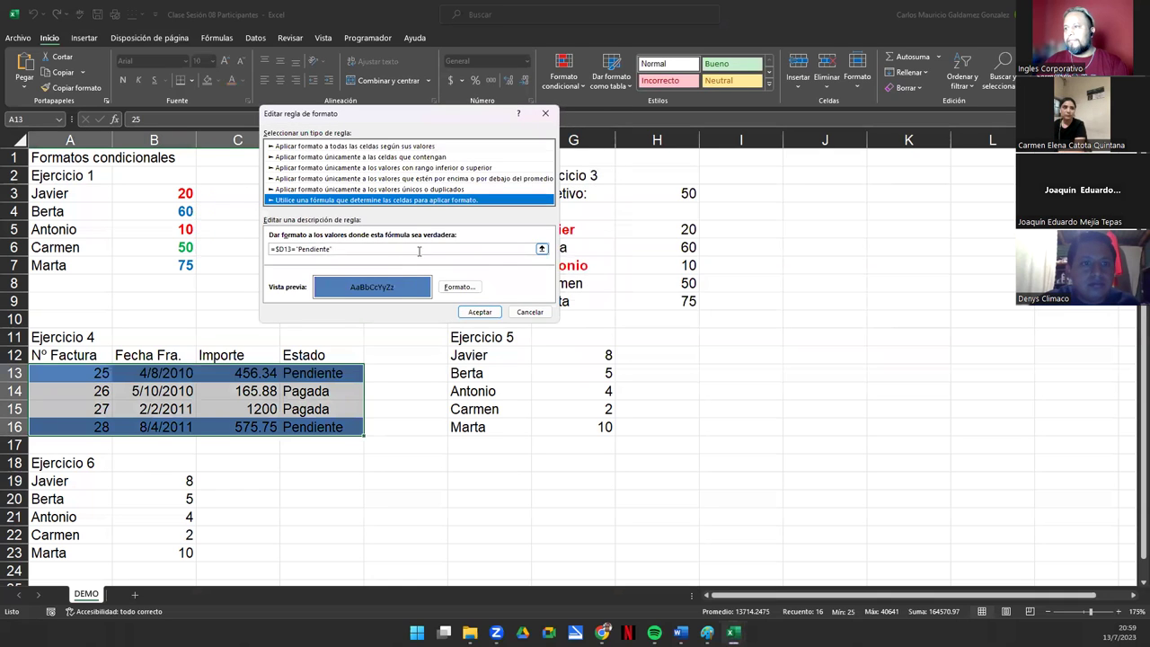
{"action": "left_click_drag", "start_coordinate": [428, 119], "coordinate": [585, 168]}
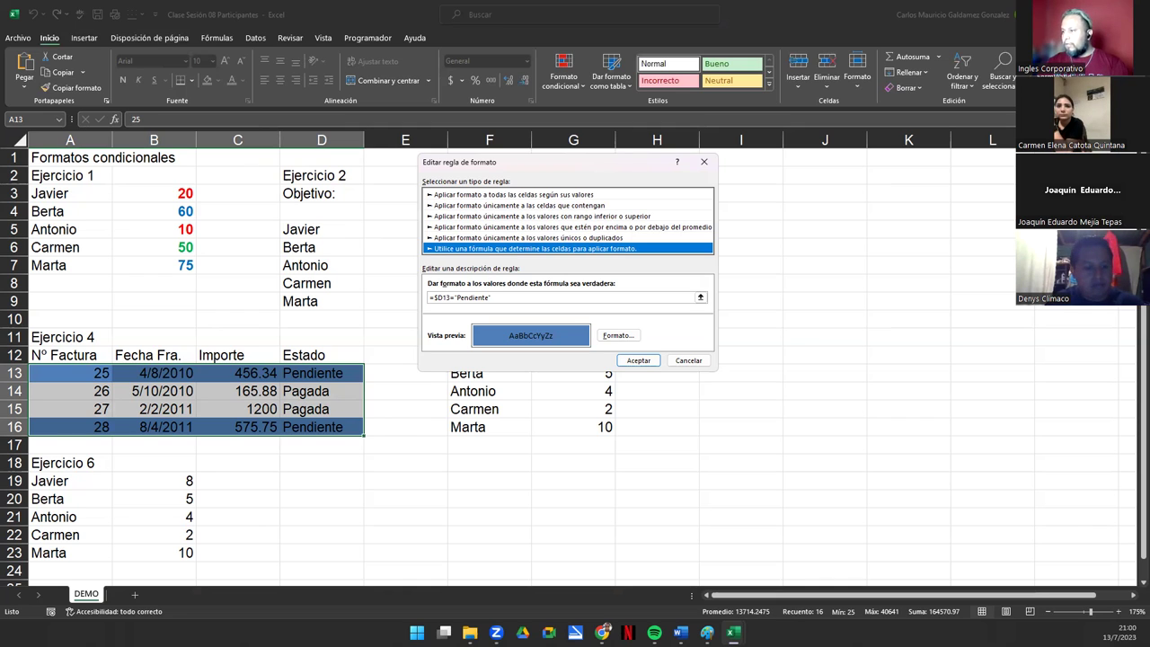
{"action": "left_click", "coordinate": [689, 360]}
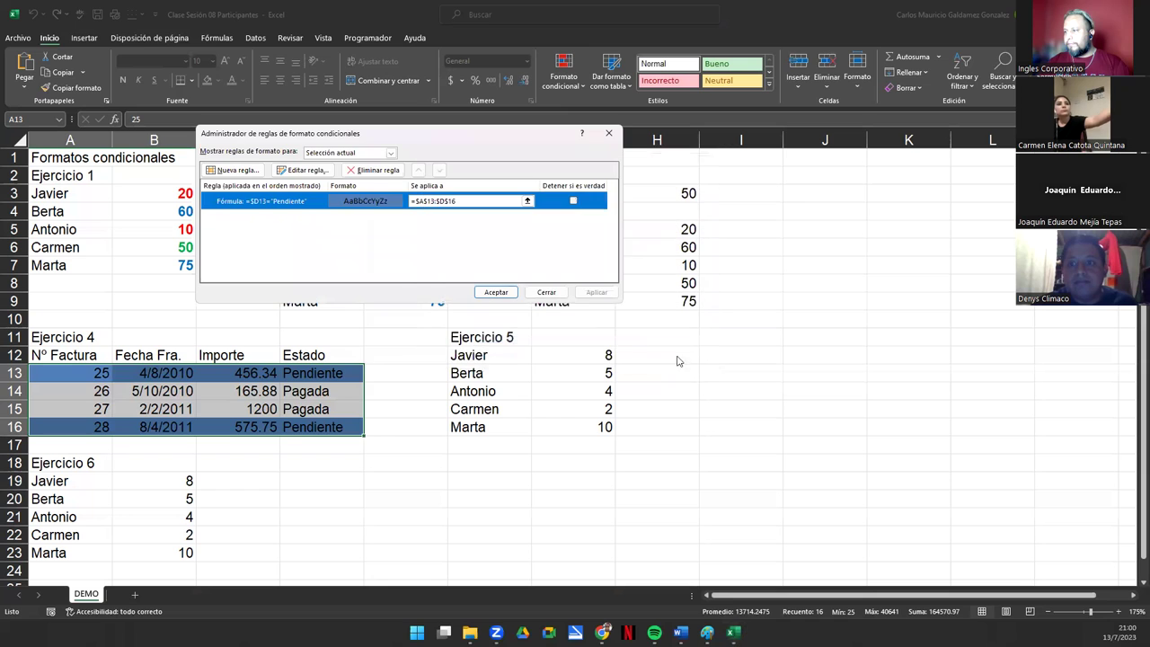
{"action": "left_click", "coordinate": [548, 292]}
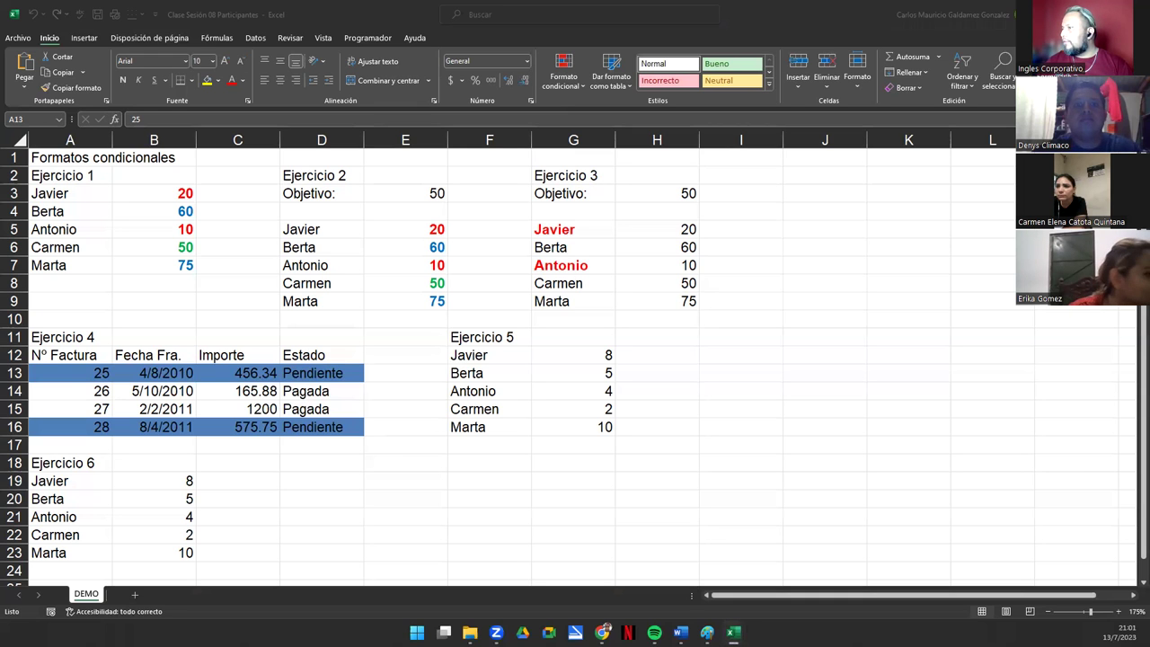
Switch to Clase Sesión 08.pdf in the browser, capture the Ejercicio 1 to 6 instructions as a screenshot and leave full screen.
{"action": "key", "text": "alt+Tab"}
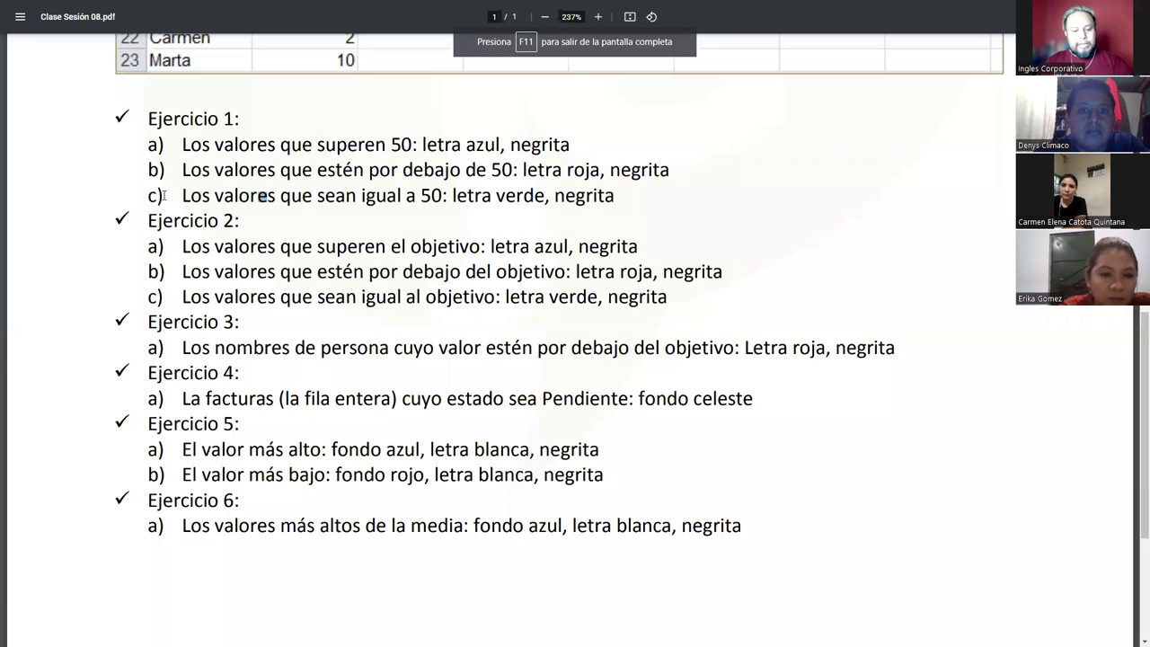
{"action": "key", "text": "super+shift+s"}
{"action": "mouse_move", "coordinate": [101, 94]}
{"action": "left_mouse_down"}
{"action": "mouse_move", "coordinate": [821, 542]}
{"action": "mouse_move", "coordinate": [915, 563]}
{"action": "left_mouse_up"}
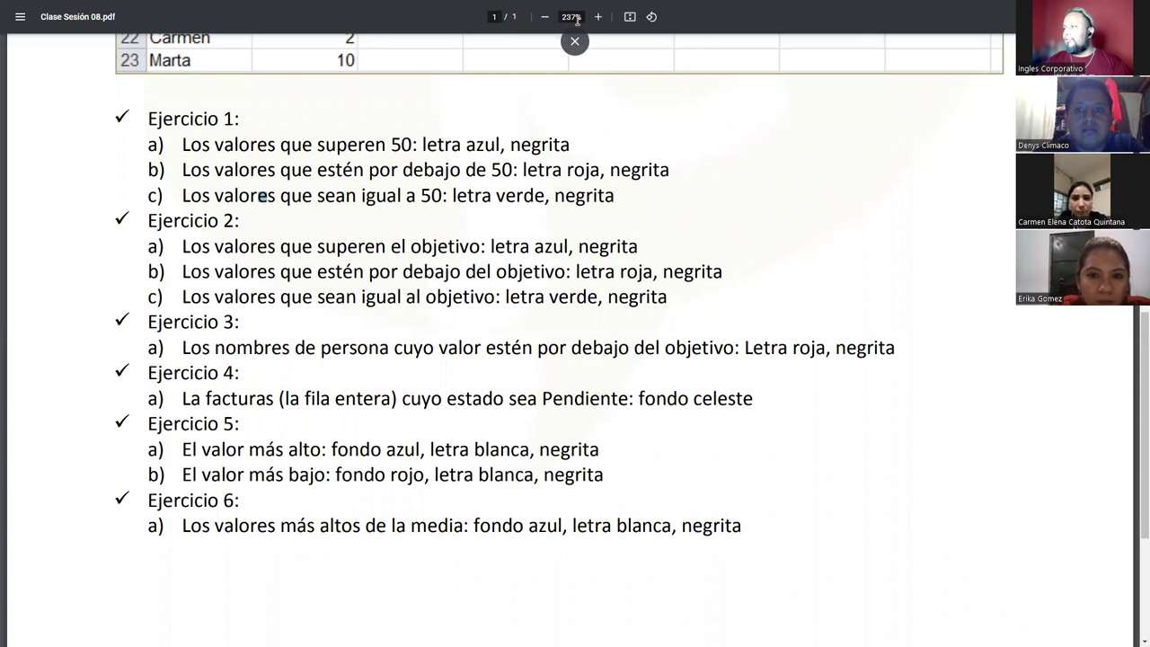
{"action": "left_click", "coordinate": [573, 41]}
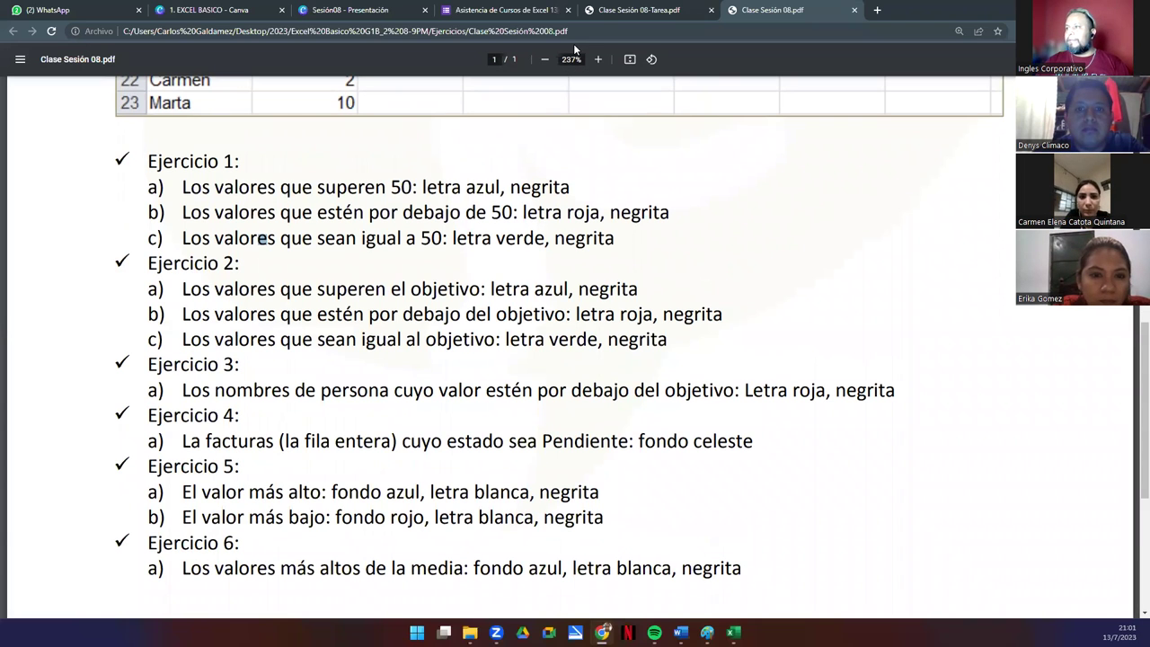
Switch to the Asistencia de Cursos de Excel 13/07/23 form and let it accept responses.
{"action": "left_click", "coordinate": [368, 10]}
{"action": "left_click", "coordinate": [485, 11]}
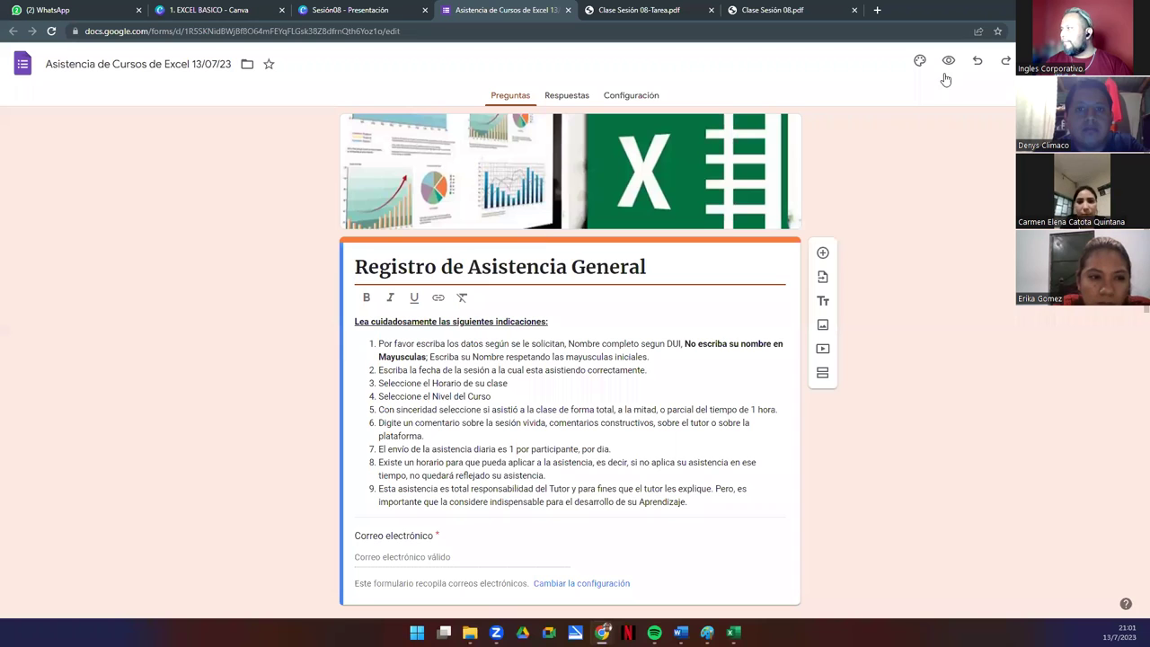
{"action": "left_click", "coordinate": [567, 96]}
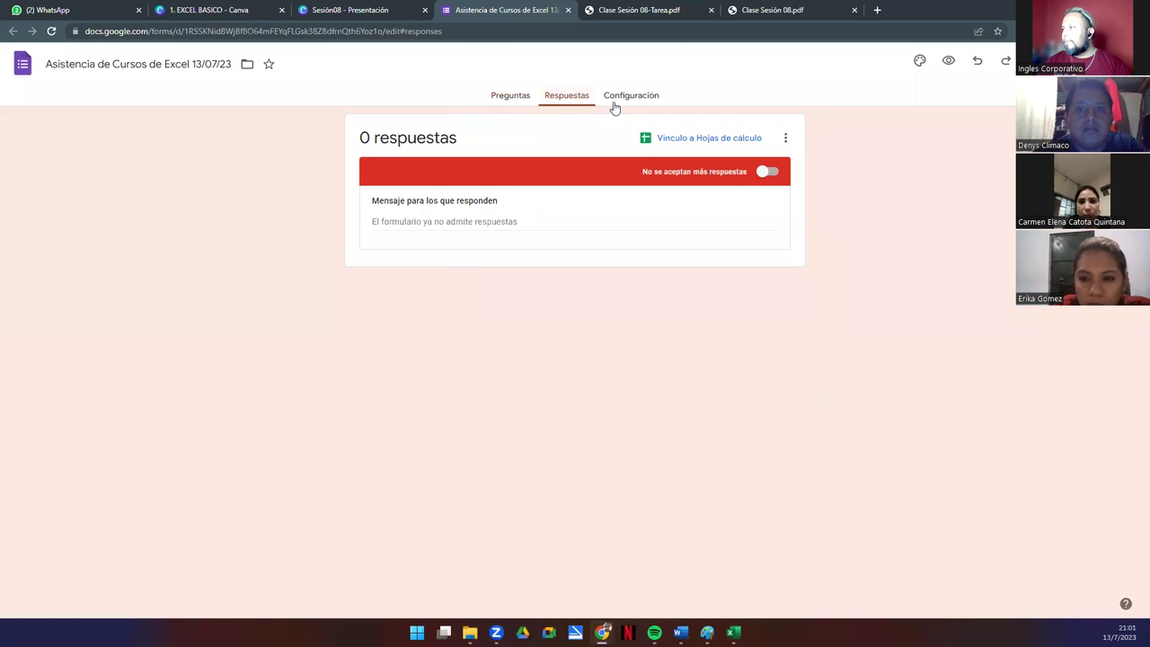
{"action": "left_click", "coordinate": [777, 172]}
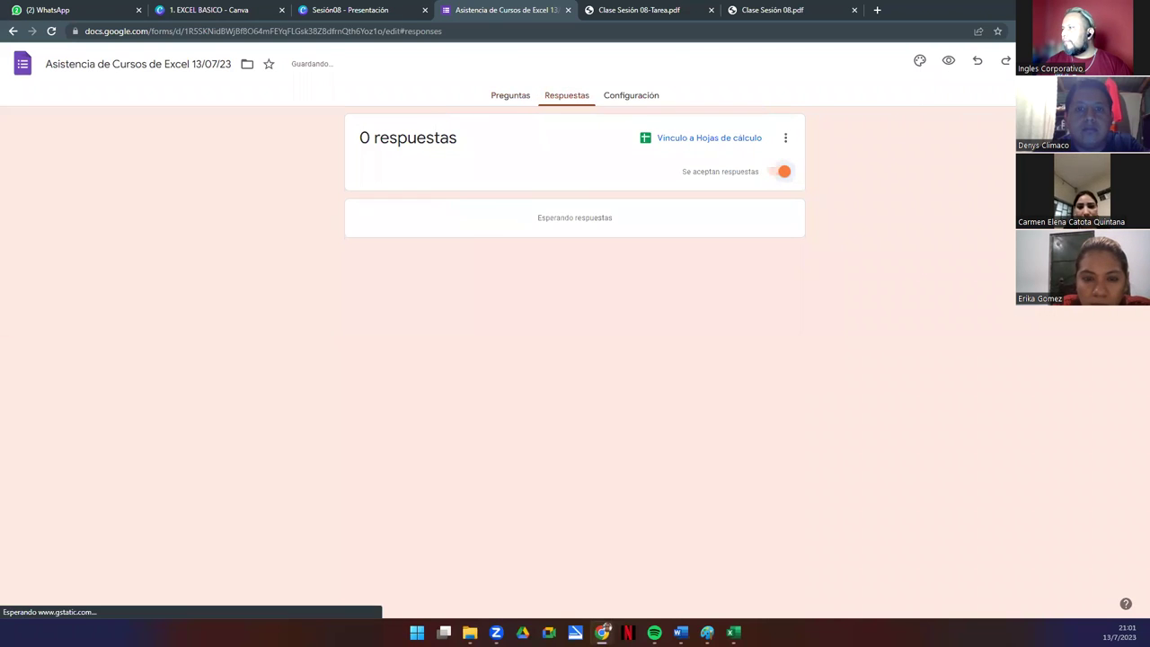
Get the attendance form's sharing link, shorten its URL and copy it.
{"action": "left_click", "coordinate": [1042, 60]}
{"action": "left_click", "coordinate": [535, 175]}
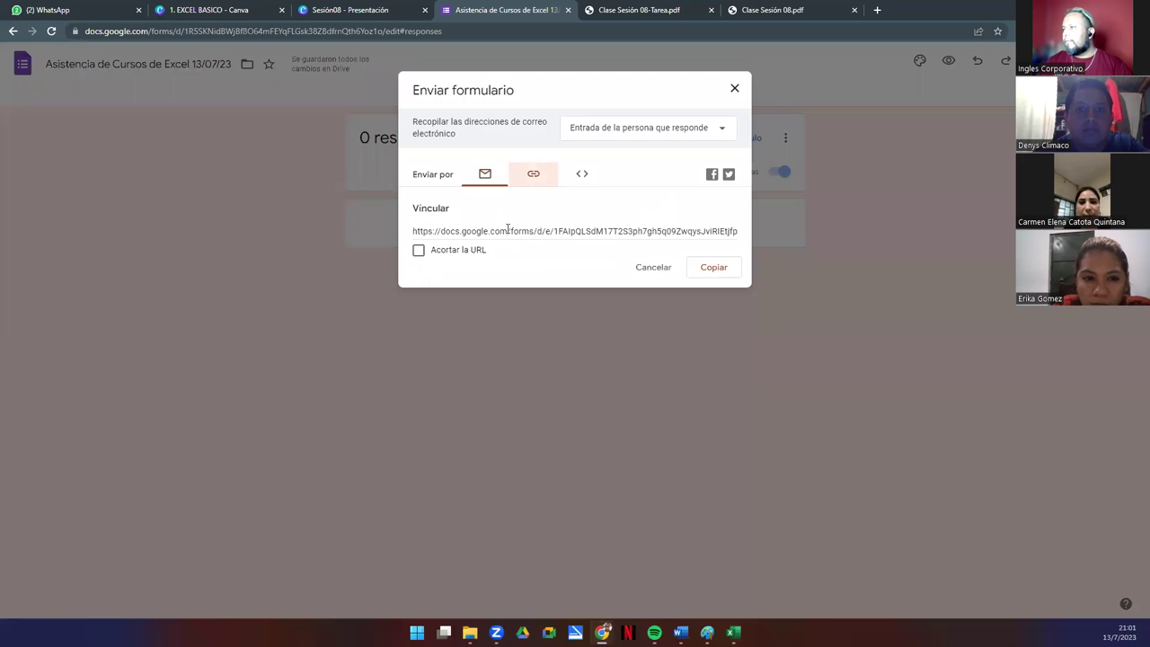
{"action": "left_click", "coordinate": [455, 252]}
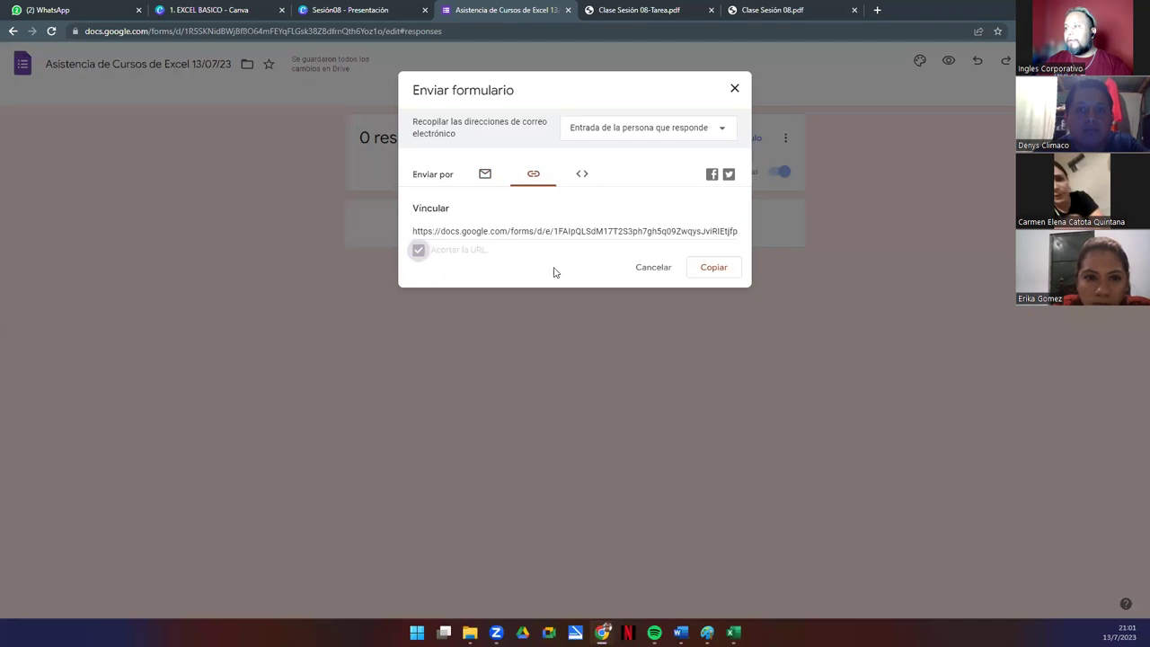
{"action": "left_click", "coordinate": [714, 268]}
{"action": "key", "text": "ctrl+c"}
Send the copied form link, preceded by "aSISTENCIA:", to the G2-EXB-07-8-9-PM-23 group in WhatsApp.
{"action": "left_click", "coordinate": [76, 7]}
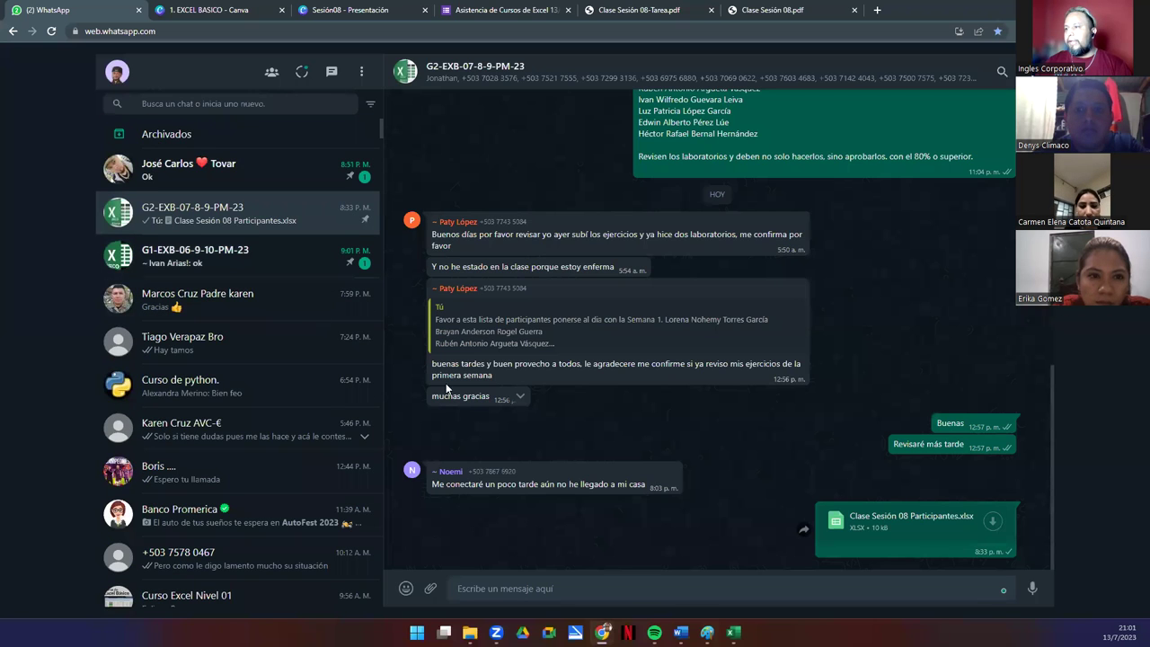
{"action": "scroll", "coordinate": [297, 431], "scroll_direction": "down", "scroll_amount": 3}
{"action": "left_click", "coordinate": [501, 590]}
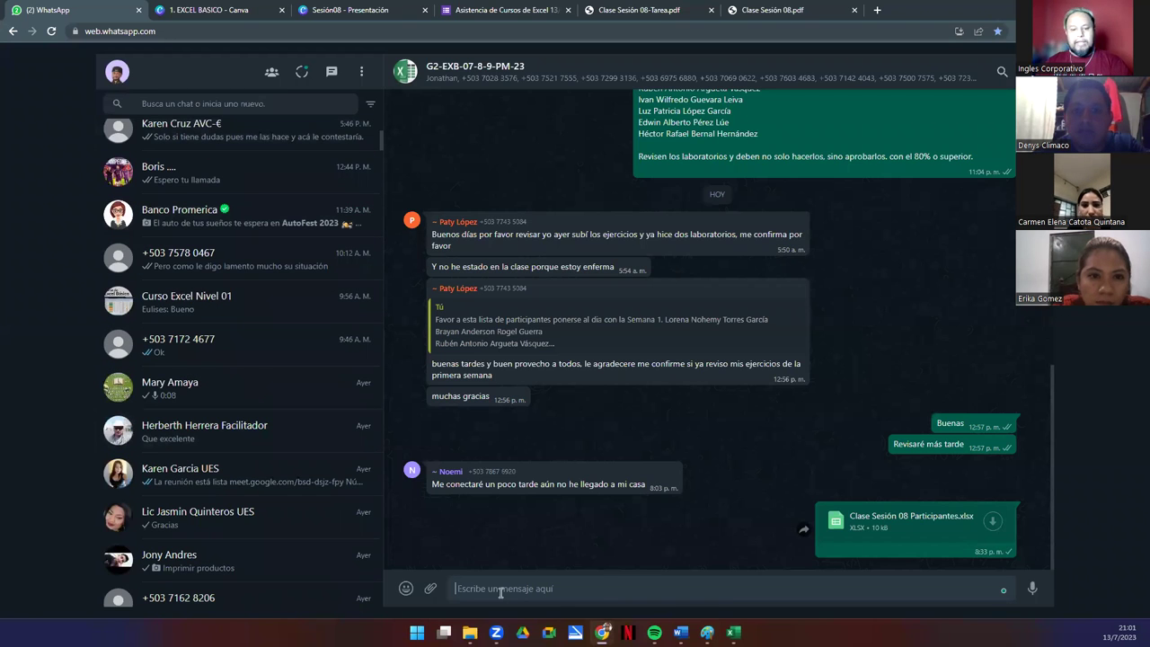
{"action": "key", "text": "ctrl+v"}
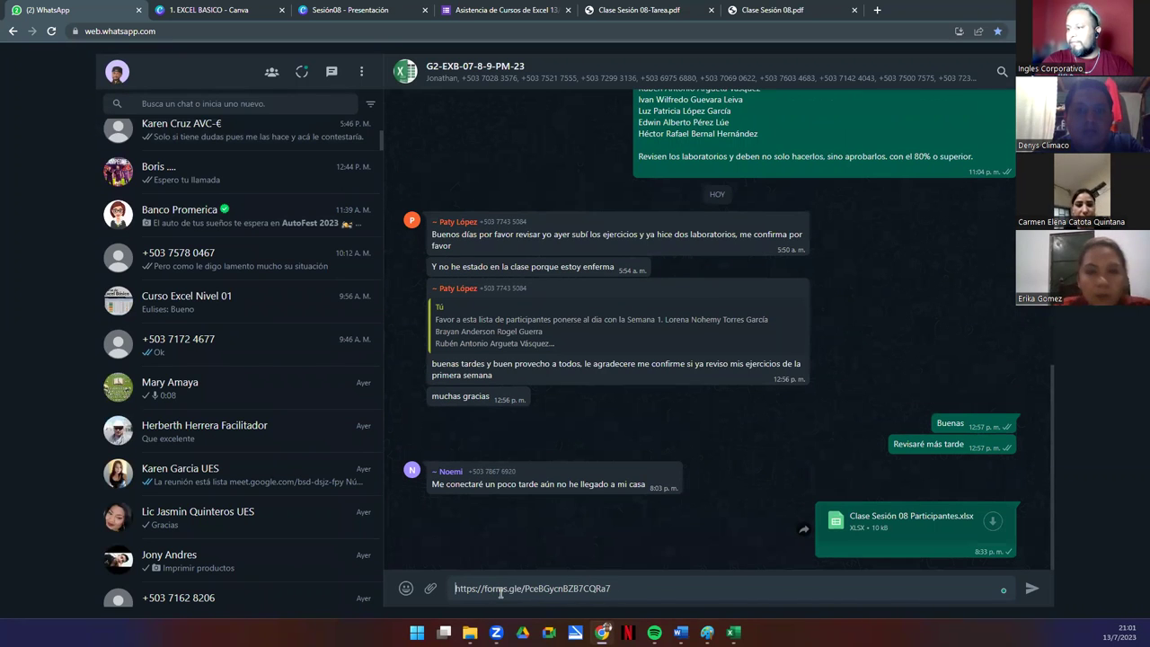
{"action": "key", "text": "ctrl+a"}
{"action": "type", "text": "aS"}
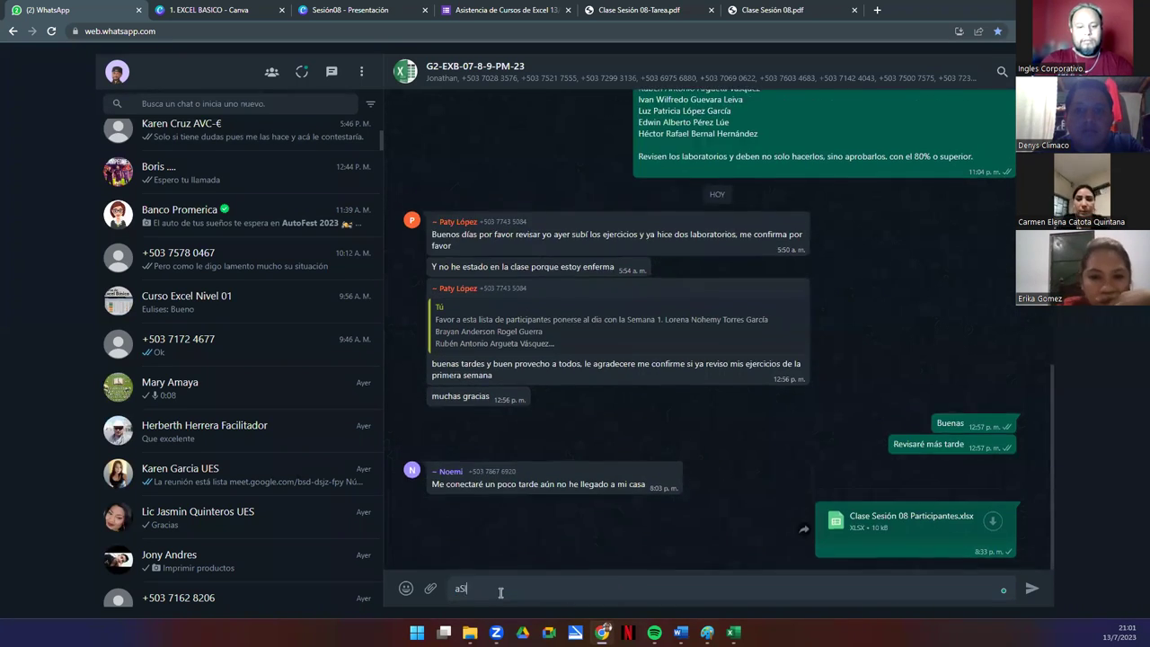
{"action": "type", "text": "istencia"}
{"action": "key", "text": "ctrl+a"}
{"action": "key", "text": "BackSpace"}
{"action": "type", "text": "aSISTENCIA:"}
{"action": "key", "text": "ctrl+v"}
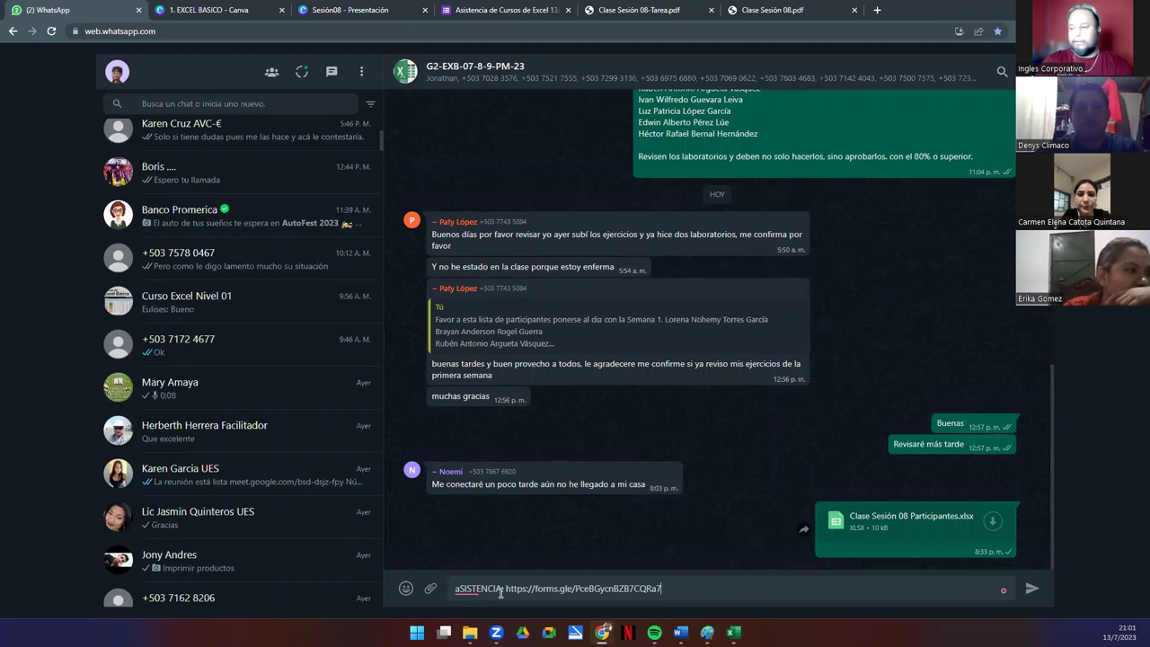
{"action": "key", "text": "Return"}
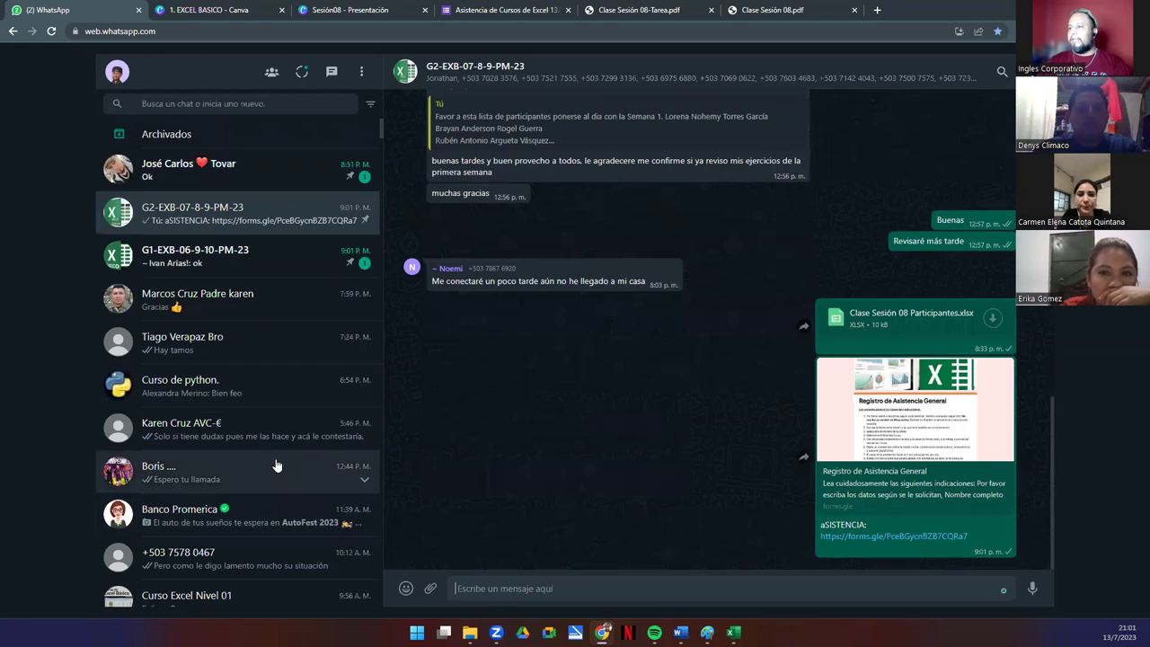
Switch to the Sesión08 presentation in Canva and show its Demostración slide in full screen.
{"action": "scroll", "coordinate": [277, 465], "scroll_direction": "down", "scroll_amount": 3}
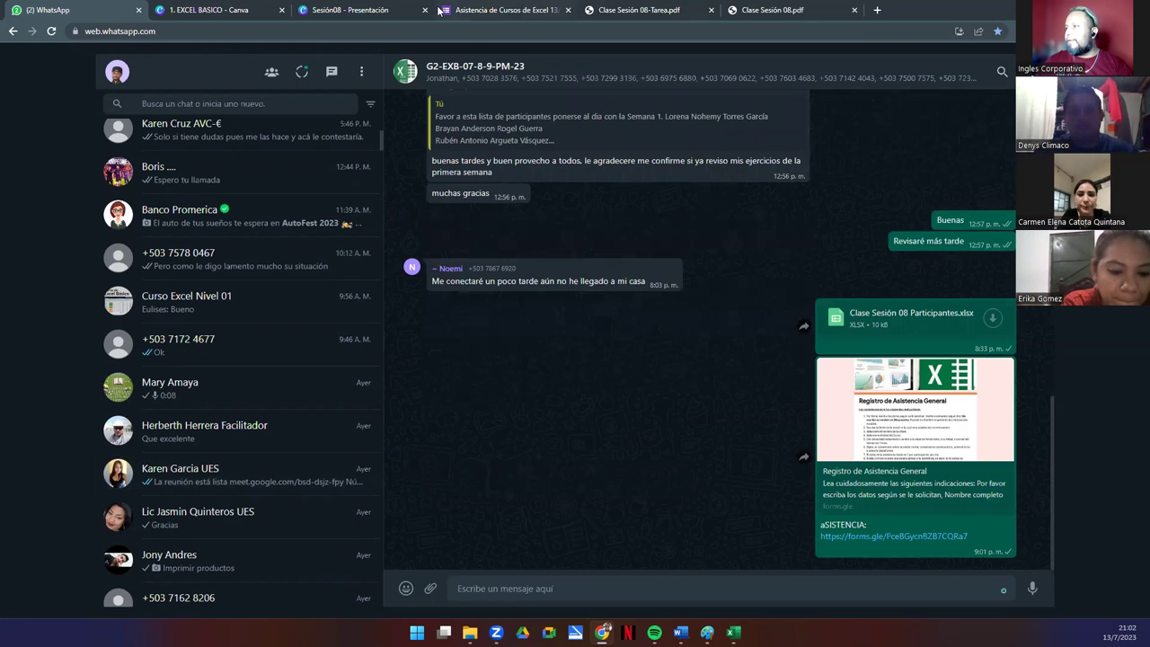
{"action": "left_click", "coordinate": [349, 11]}
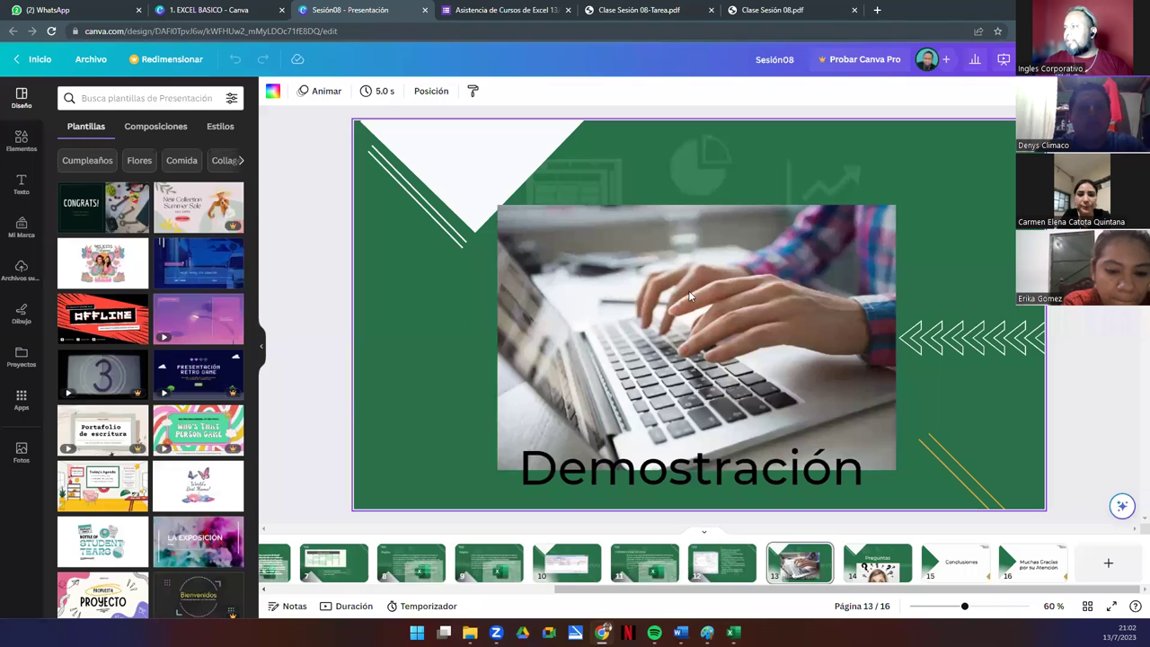
{"action": "left_click", "coordinate": [1111, 609]}
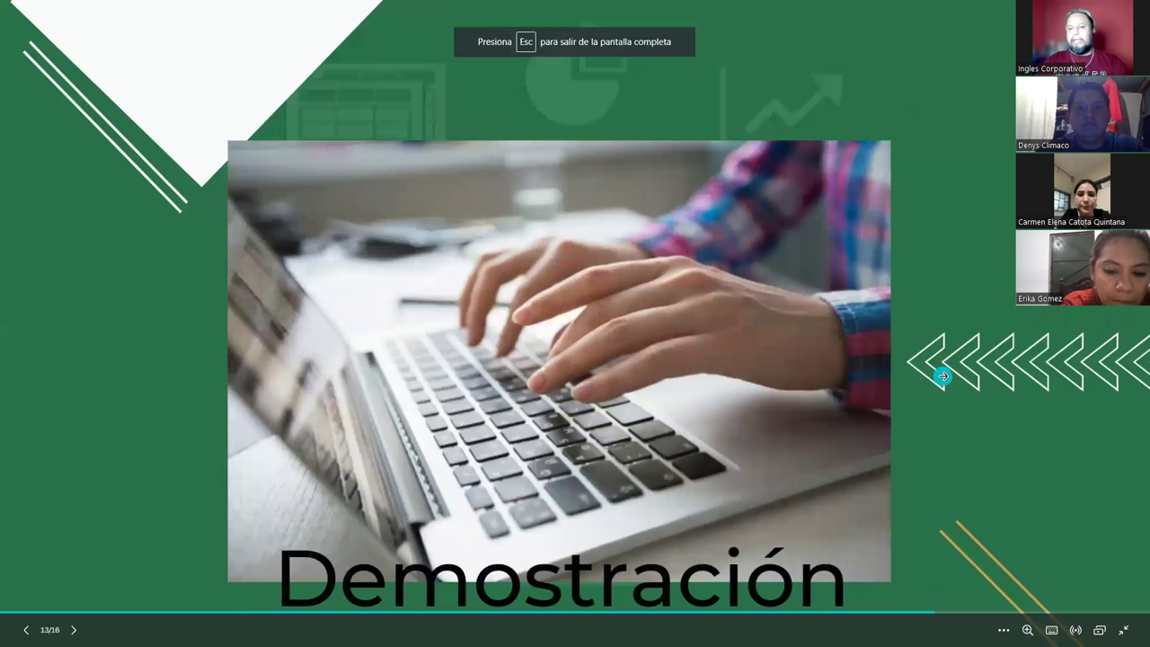